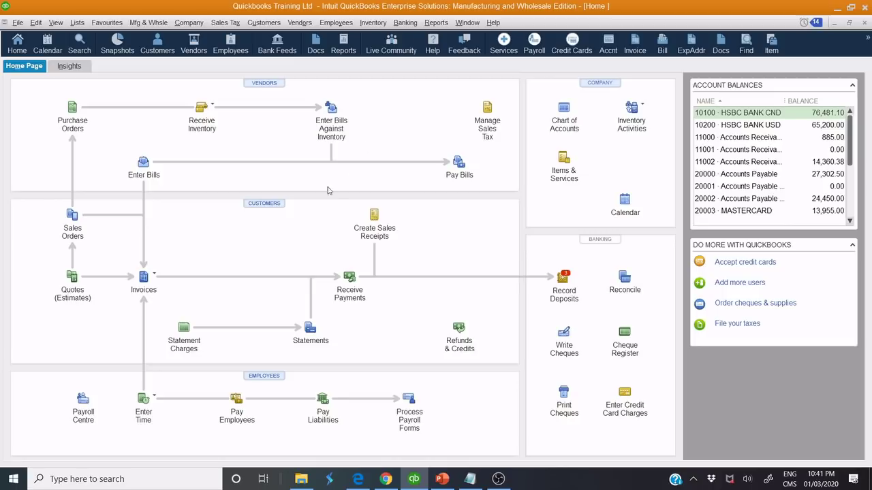
- Open BRAND TECHNOLOGY's invoice dated 15/02/2020, apply the My Favorite Invoice template and preview its printed form
{"action": "left_click", "coordinate": [264, 203]}
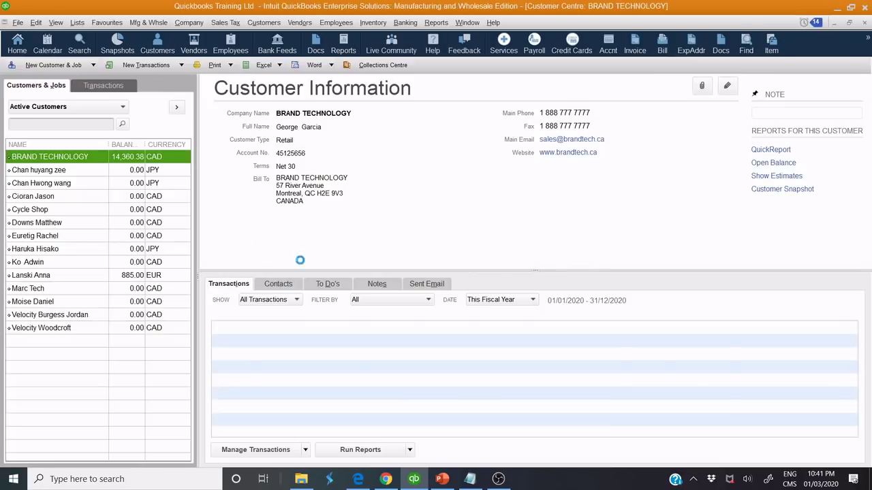
{"action": "double_click", "coordinate": [268, 323]}
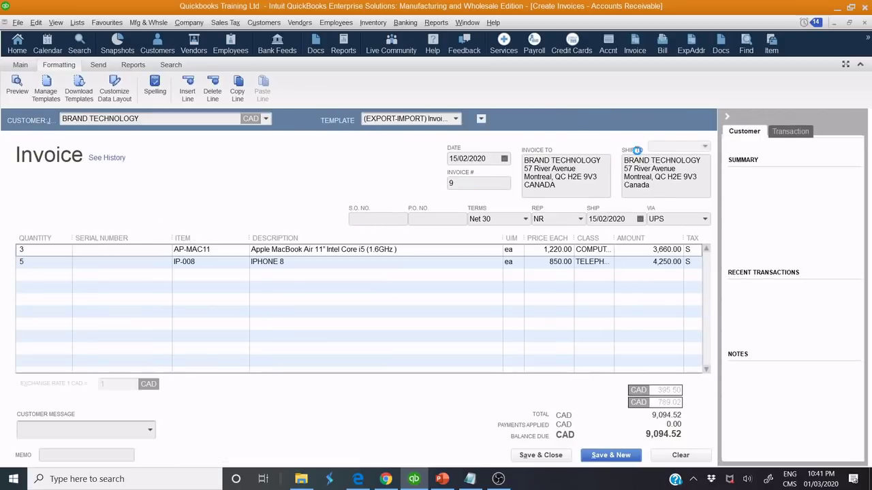
{"action": "left_click", "coordinate": [705, 119]}
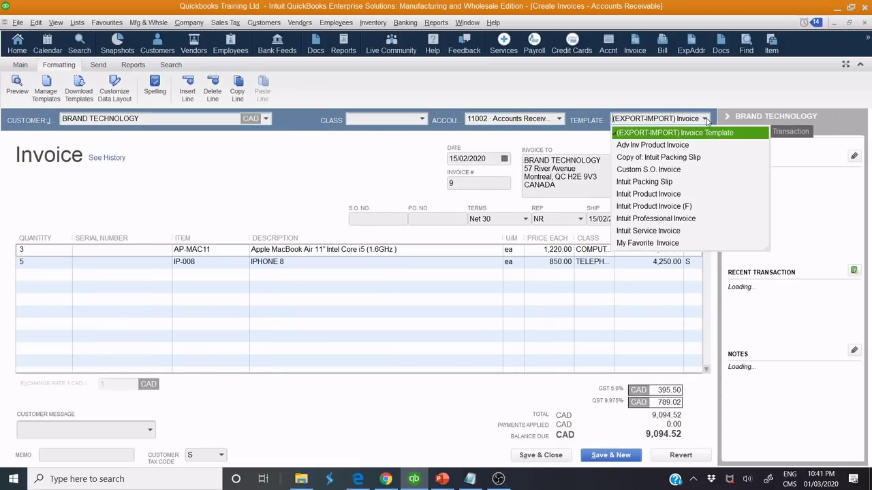
{"action": "left_click", "coordinate": [665, 244]}
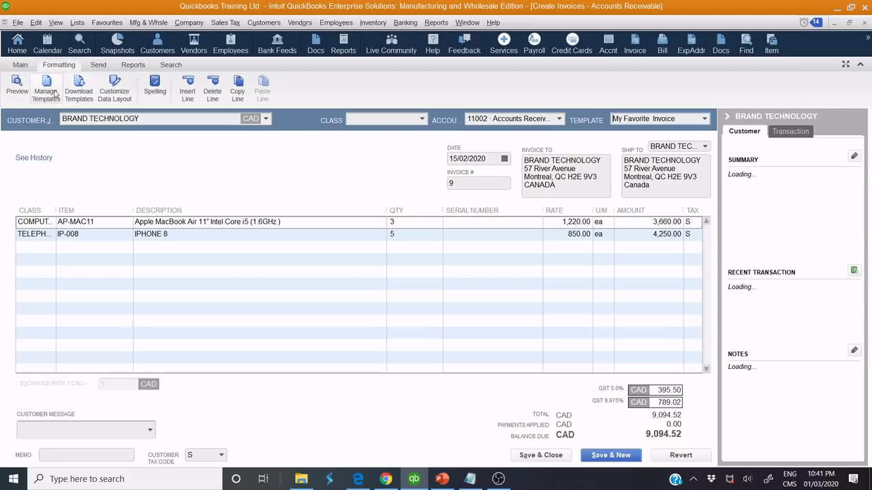
{"action": "left_click", "coordinate": [17, 85]}
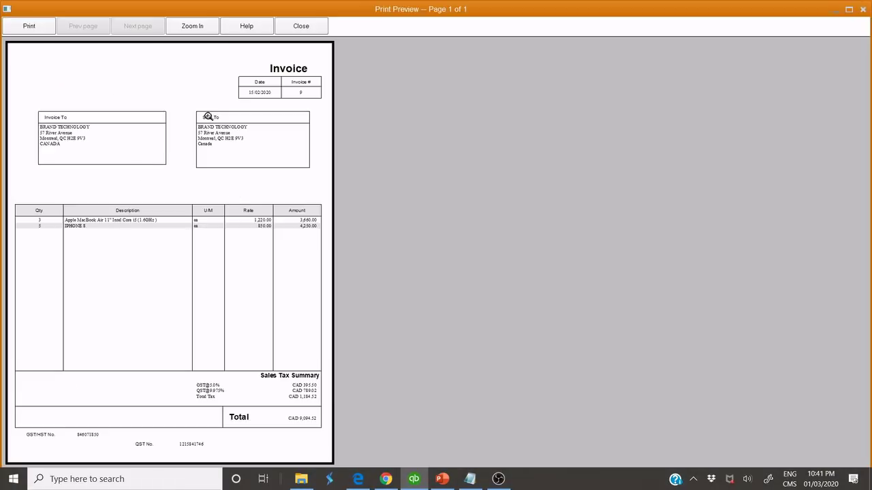
{"action": "left_click", "coordinate": [301, 26]}
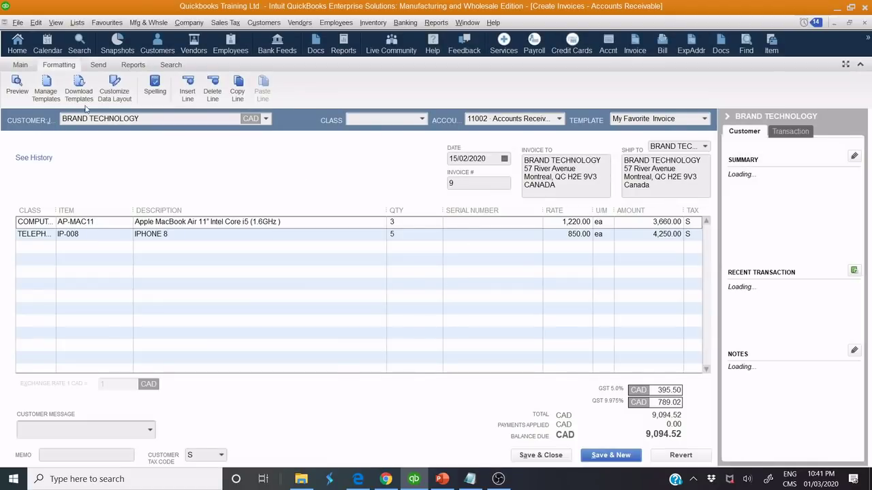
- Open the My Favorite Invoice template for customization and include the company name and company address
{"action": "left_click", "coordinate": [46, 93]}
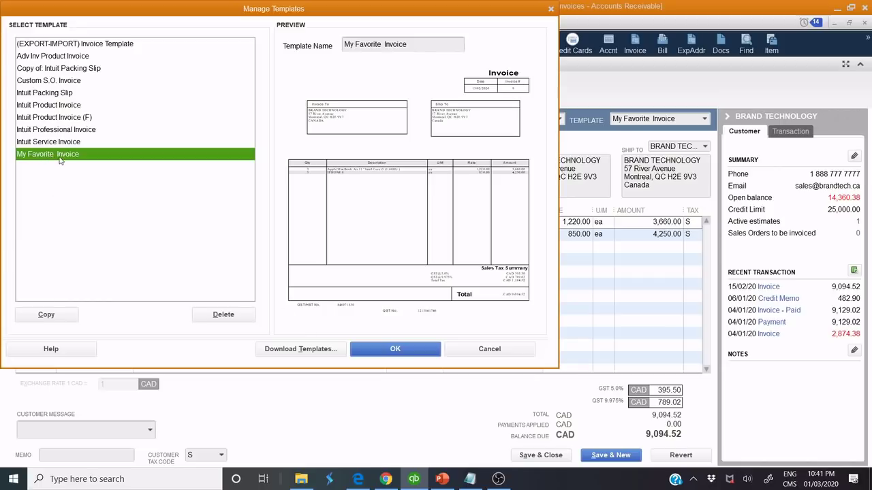
{"action": "left_click", "coordinate": [373, 351]}
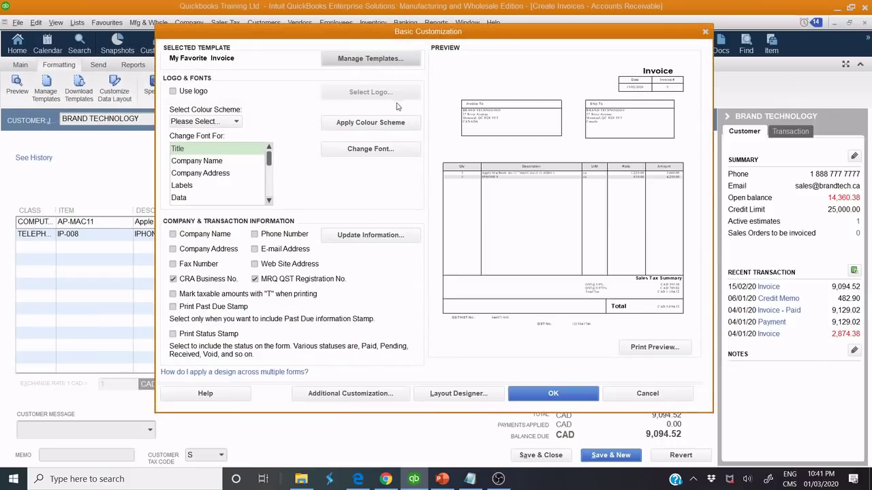
{"action": "left_click", "coordinate": [173, 234]}
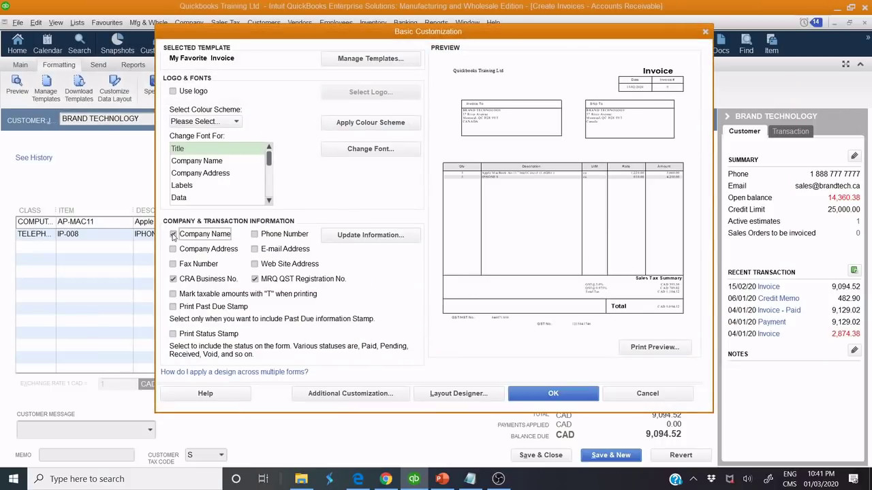
{"action": "left_click", "coordinate": [173, 250]}
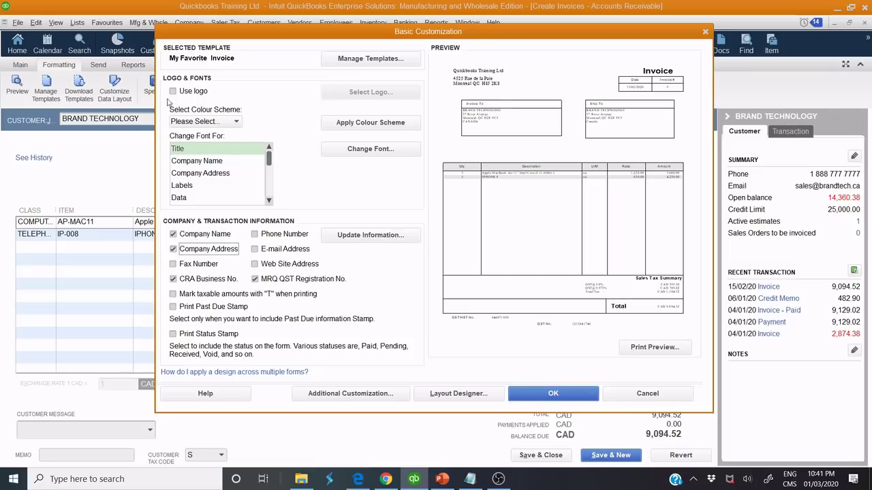
- Enable the logo on the template using the image logo_file (5).png
{"action": "left_click", "coordinate": [173, 92]}
{"action": "left_click", "coordinate": [338, 94]}
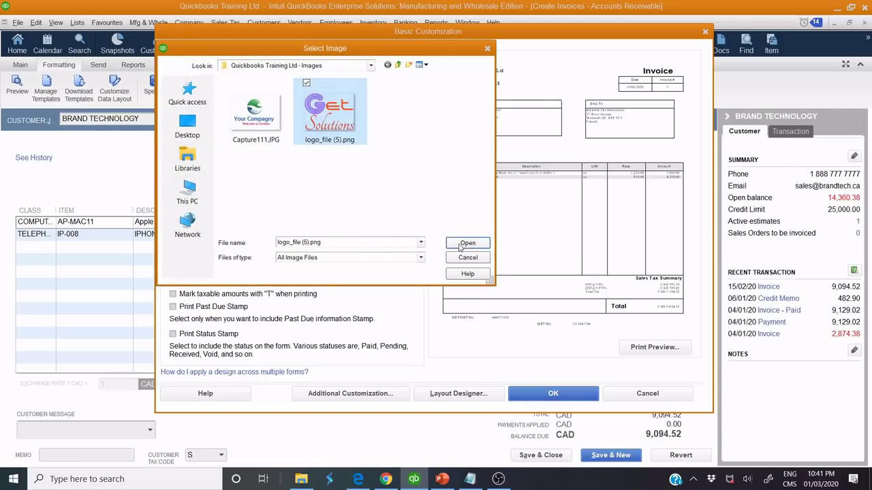
{"action": "left_click", "coordinate": [466, 243]}
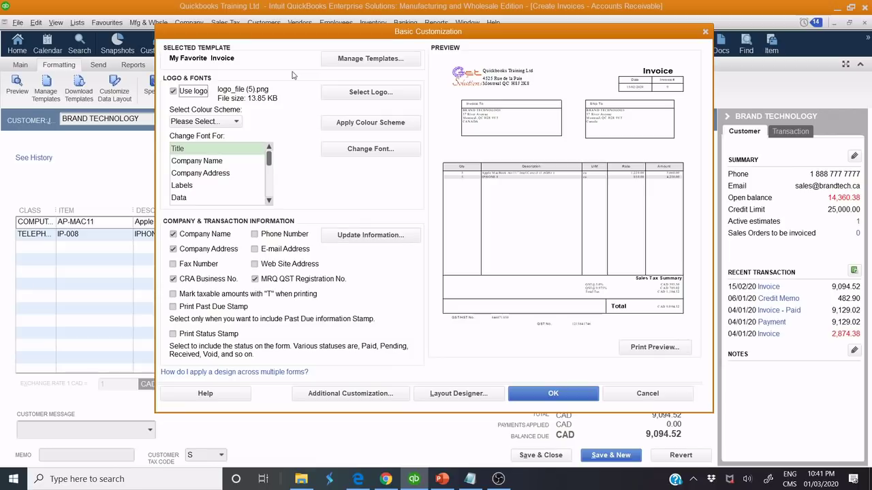
- In the Layout Designer, add a P.O. No. data field and place it just above the Description column, at about 2.13, 3.58
{"action": "left_click", "coordinate": [448, 400]}
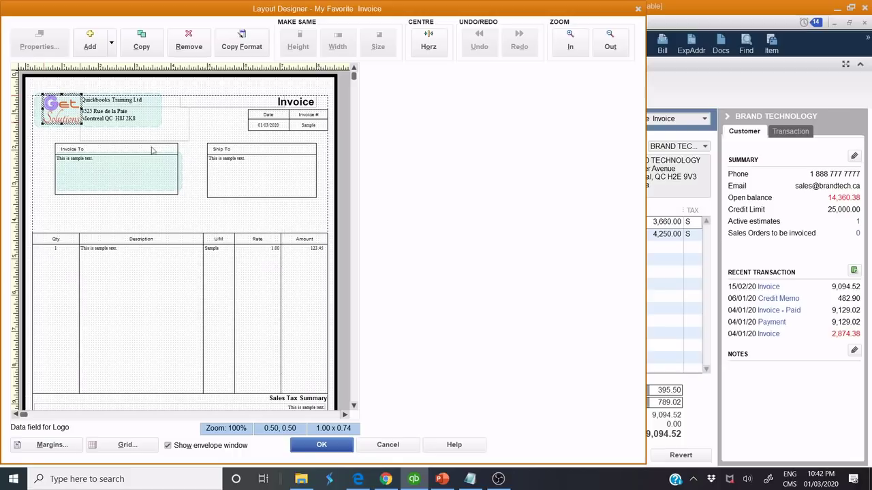
{"action": "left_click", "coordinate": [95, 44]}
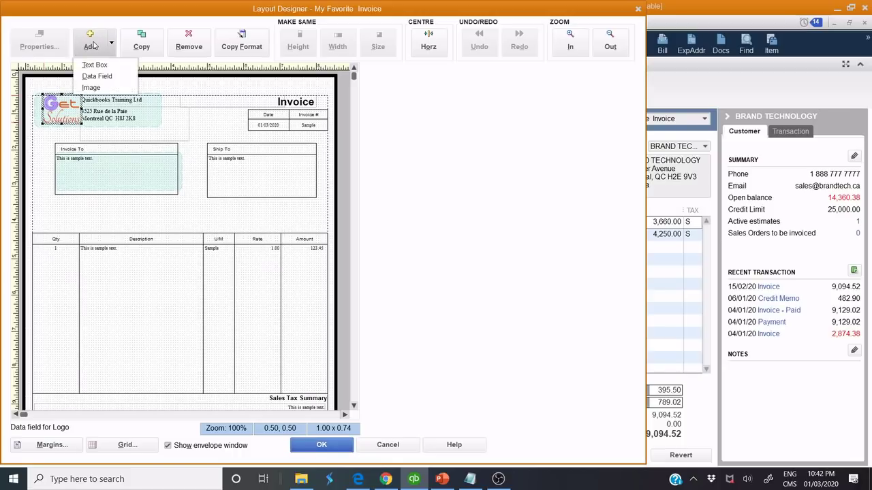
{"action": "left_click", "coordinate": [97, 76]}
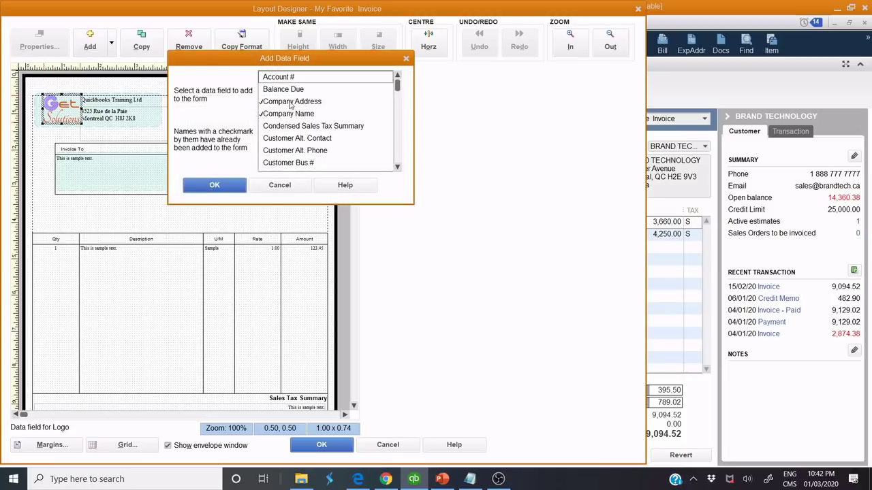
{"action": "scroll", "coordinate": [296, 121], "scroll_direction": "down", "scroll_amount": 5}
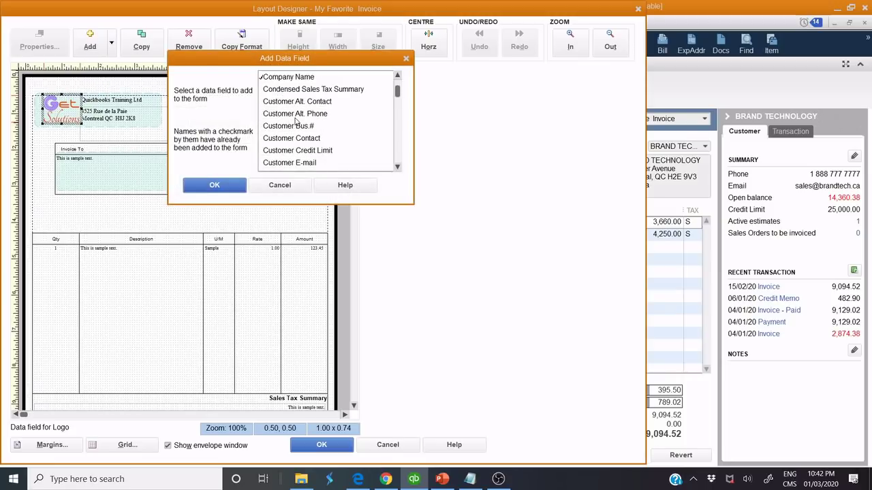
{"action": "scroll", "coordinate": [295, 120], "scroll_direction": "down", "scroll_amount": 3}
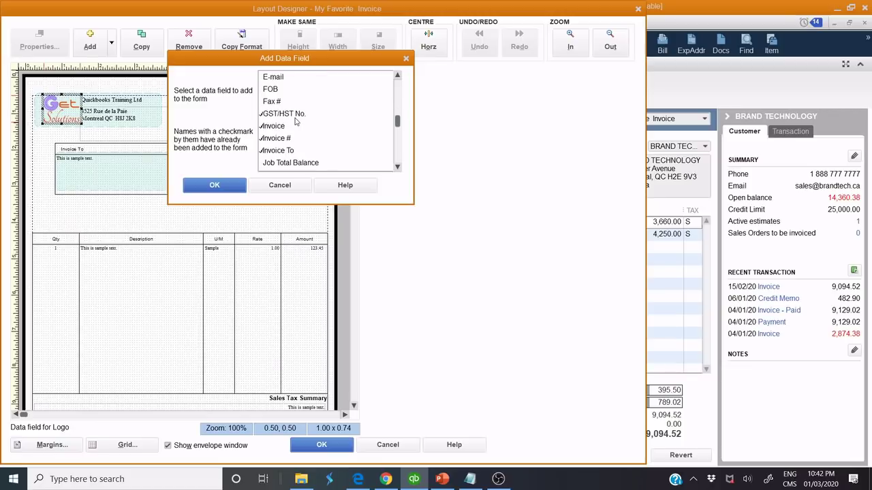
{"action": "scroll", "coordinate": [295, 120], "scroll_direction": "down", "scroll_amount": 3}
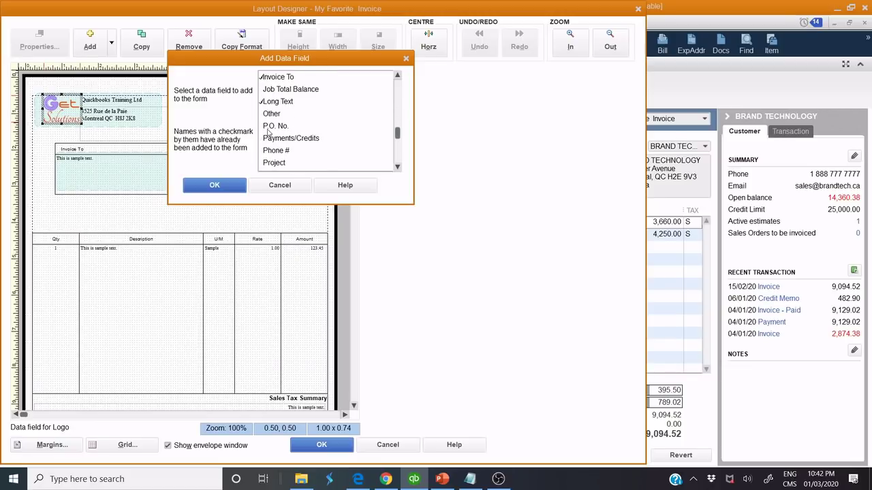
{"action": "double_click", "coordinate": [272, 126]}
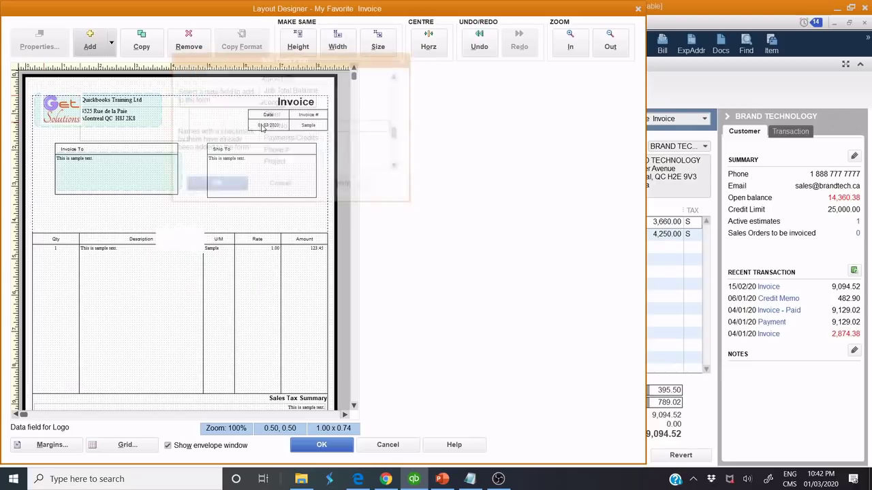
{"action": "left_click_drag", "start_coordinate": [193, 229], "coordinate": [137, 212]}
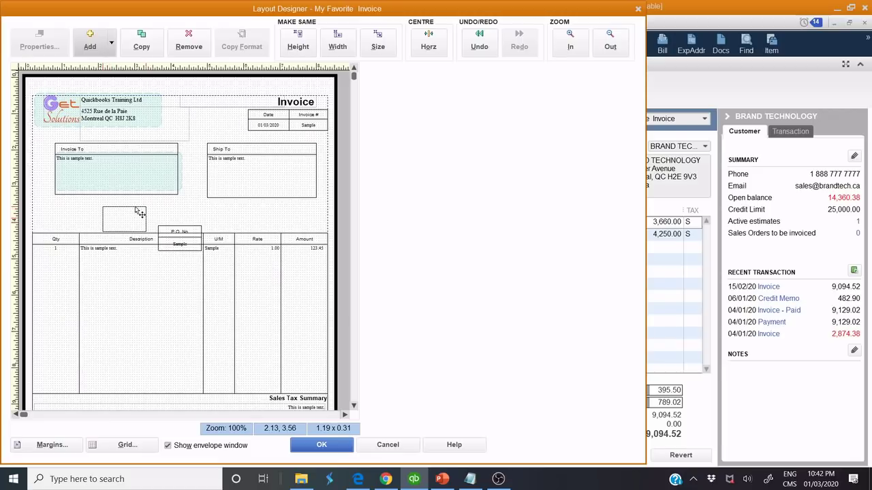
{"action": "key", "text": "Down"}
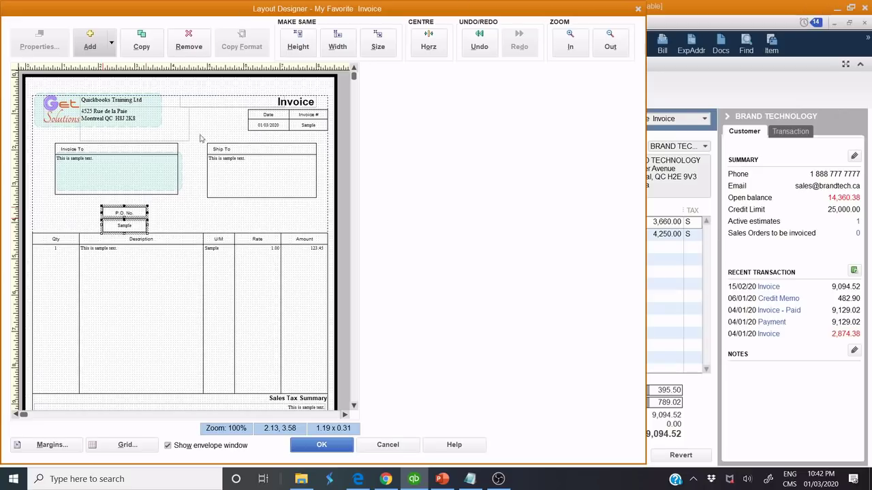
{"action": "left_click", "coordinate": [257, 224]}
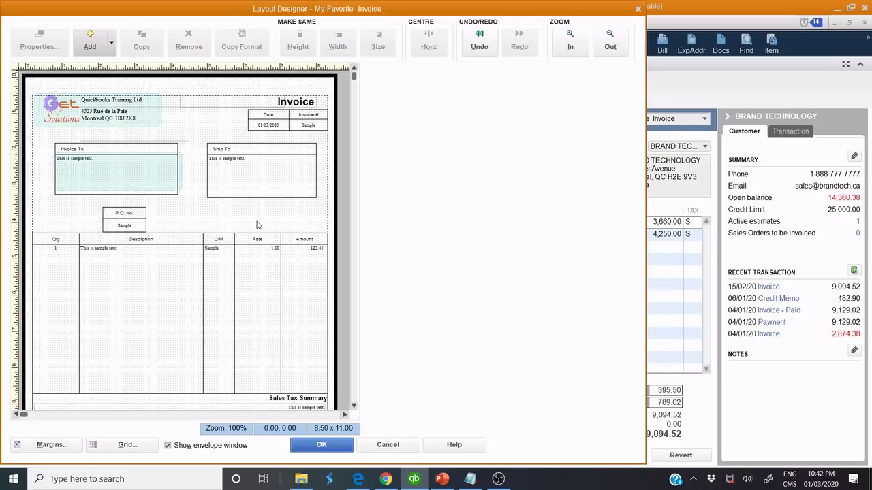
- Add an S.O. No. data field and place it above the Qty column at about 0.19, 3.56, level with P.O. No
{"action": "left_click", "coordinate": [99, 44]}
{"action": "left_click", "coordinate": [120, 82]}
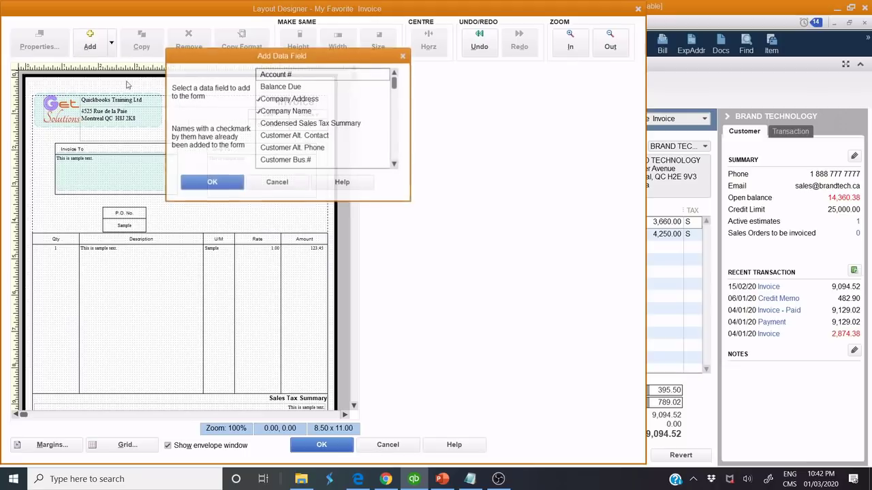
{"action": "scroll", "coordinate": [359, 134], "scroll_direction": "down", "scroll_amount": 5}
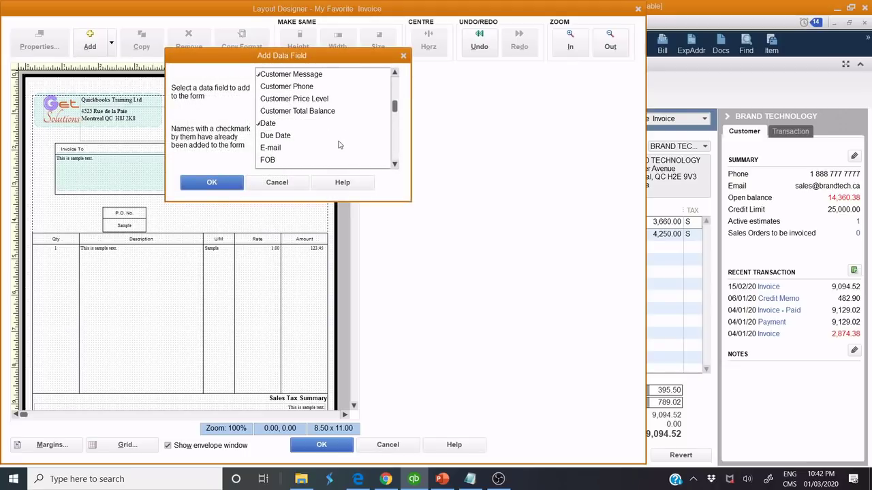
{"action": "scroll", "coordinate": [339, 145], "scroll_direction": "down", "scroll_amount": 1}
{"action": "scroll", "coordinate": [339, 144], "scroll_direction": "down", "scroll_amount": 4}
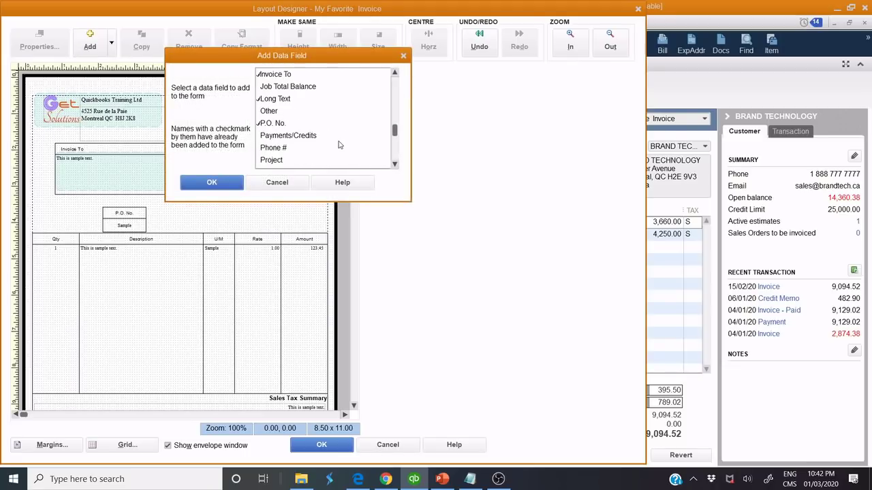
{"action": "scroll", "coordinate": [339, 144], "scroll_direction": "down", "scroll_amount": 1}
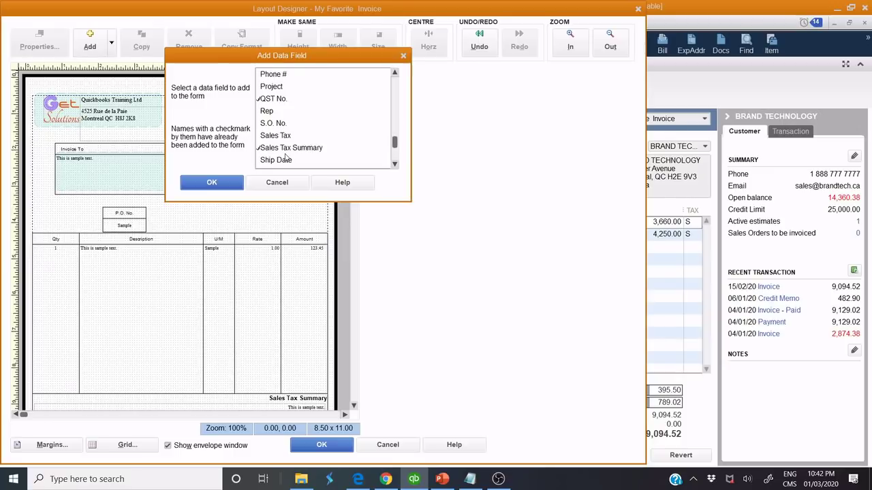
{"action": "double_click", "coordinate": [274, 124]}
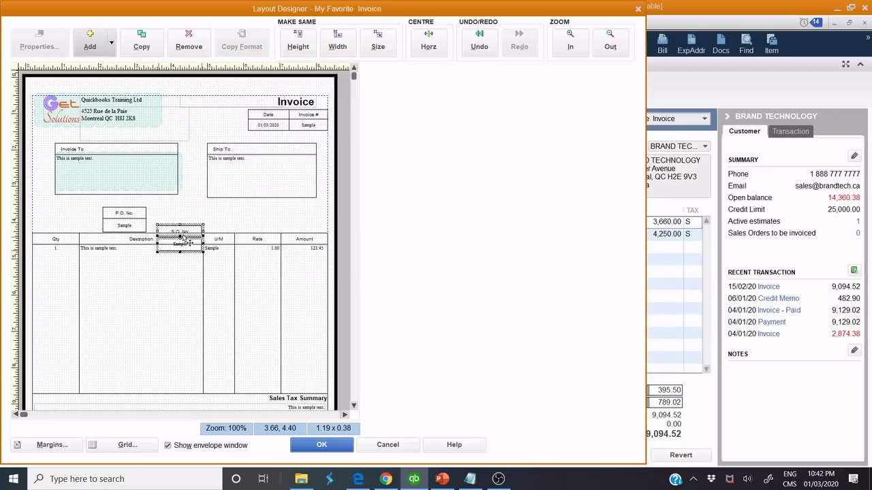
{"action": "left_click_drag", "start_coordinate": [182, 224], "coordinate": [55, 217]}
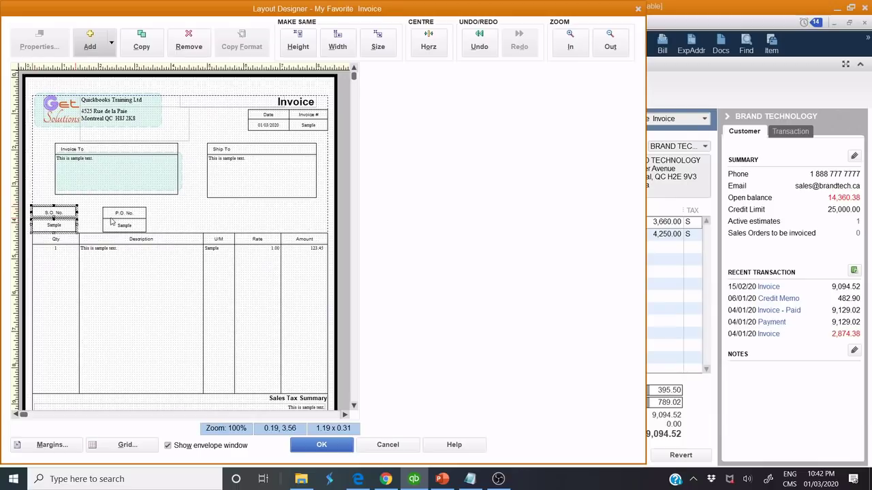
- Move the P.O. No. label and data field together so they sit directly against the right edge of the S.O. No. field
{"action": "left_click", "coordinate": [112, 221]}
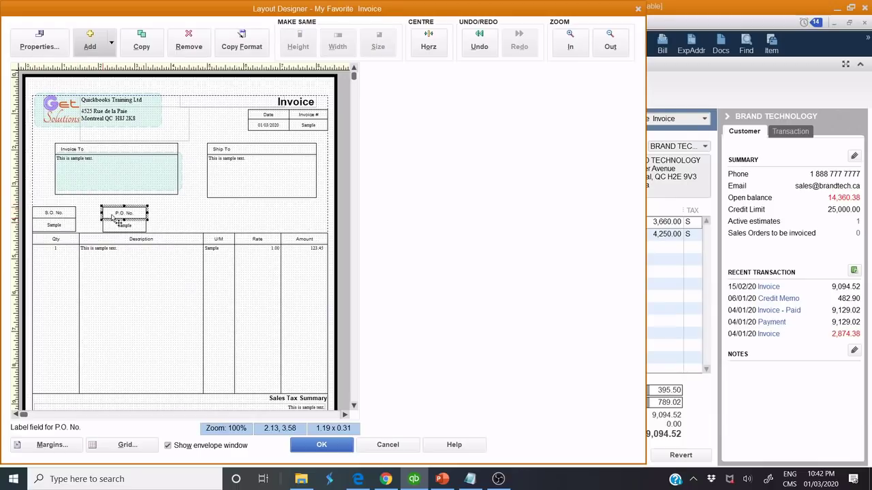
{"action": "left_click", "coordinate": [112, 223]}
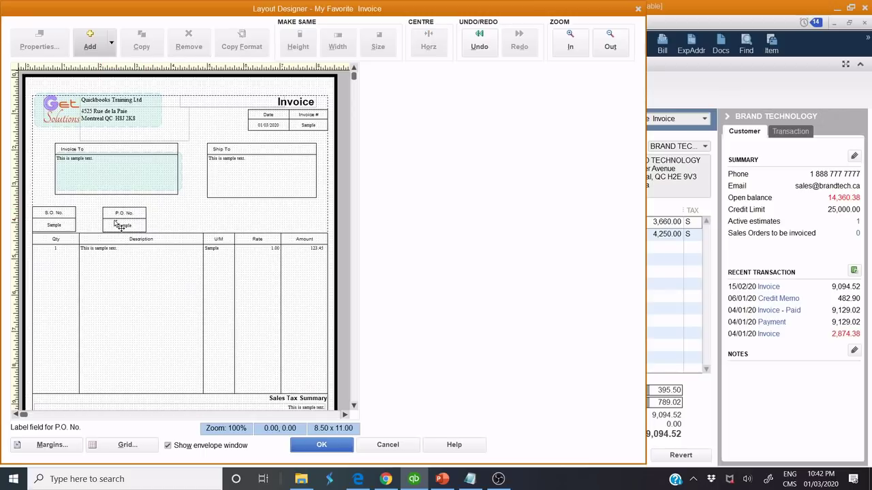
{"action": "left_click", "coordinate": [110, 226]}
{"action": "left_click", "coordinate": [113, 214], "text": "shift"}
{"action": "left_click_drag", "start_coordinate": [112, 214], "coordinate": [86, 216]}
{"action": "left_click", "coordinate": [140, 206]}
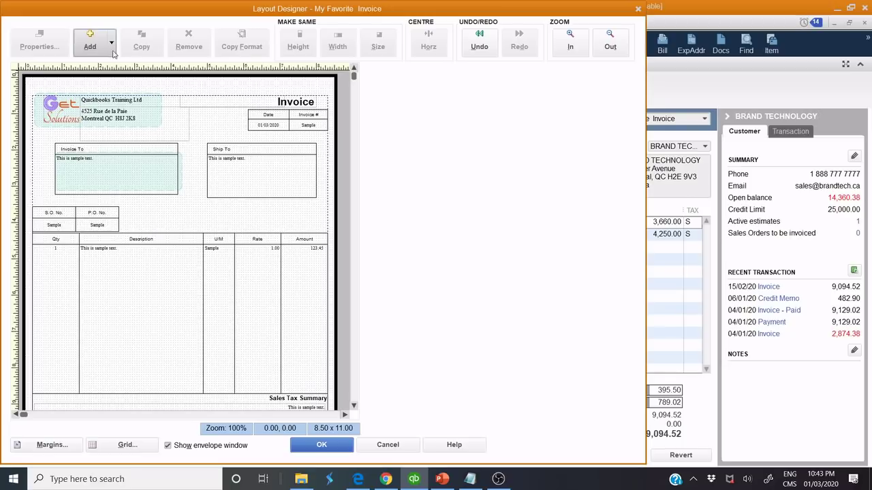
- Add a Terms data field and place it above the Description column, directly beside the P.O. No. field
{"action": "left_click", "coordinate": [90, 42]}
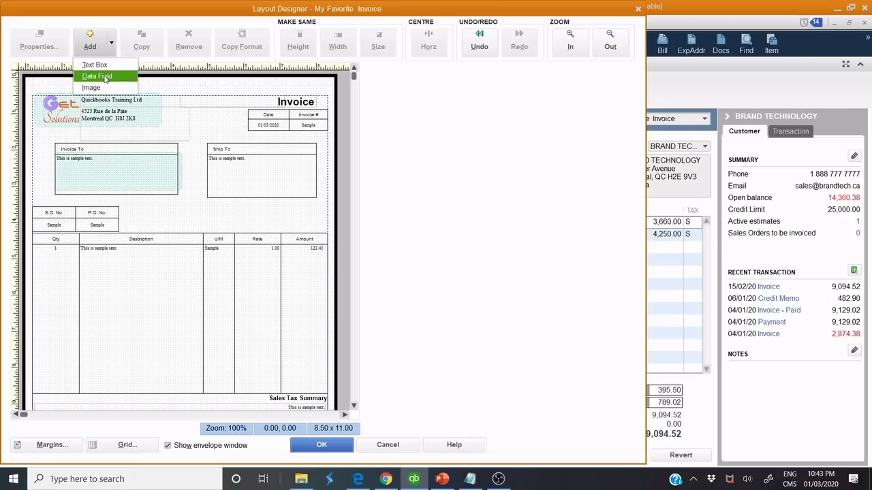
{"action": "left_click", "coordinate": [95, 76]}
{"action": "scroll", "coordinate": [310, 130], "scroll_direction": "down", "scroll_amount": 5}
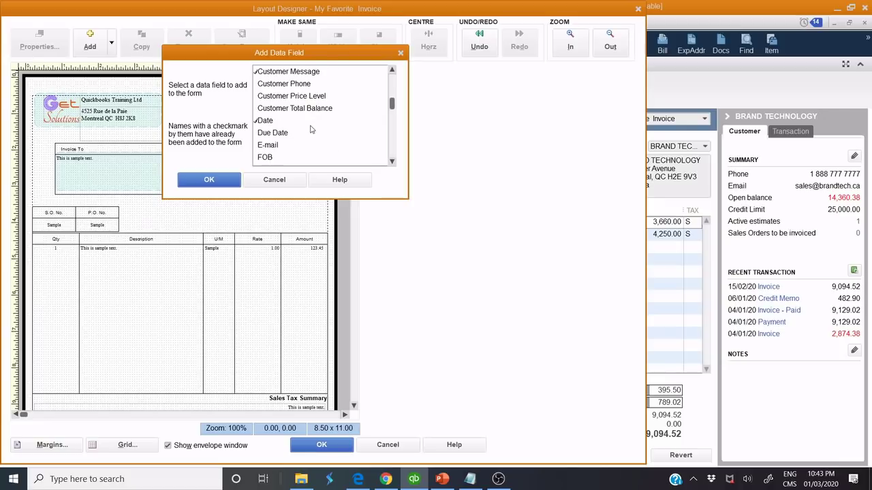
{"action": "scroll", "coordinate": [315, 129], "scroll_direction": "down", "scroll_amount": 4}
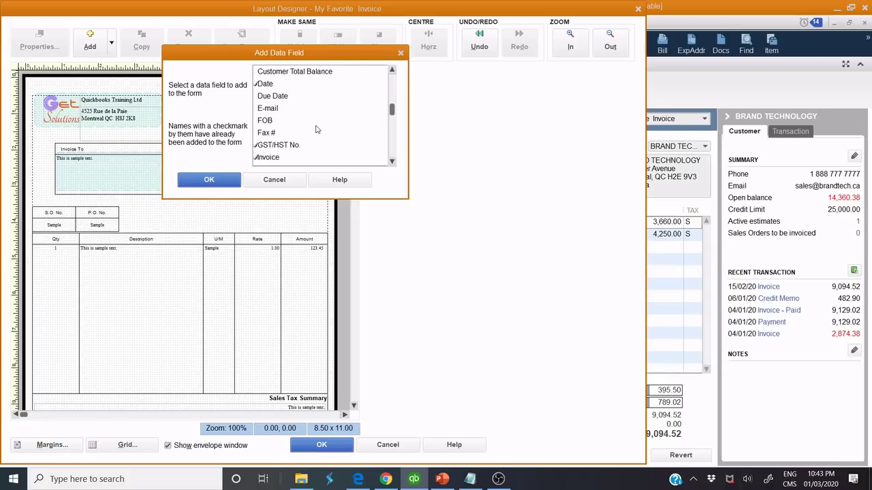
{"action": "scroll", "coordinate": [316, 129], "scroll_direction": "down", "scroll_amount": 4}
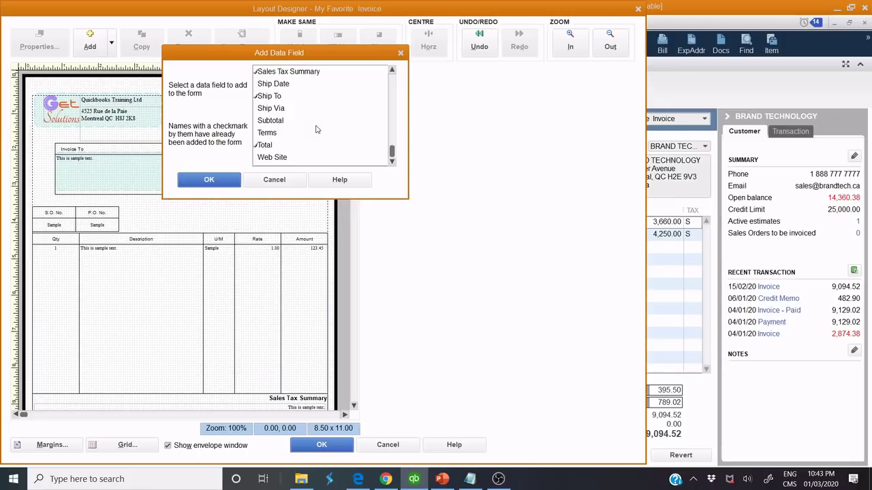
{"action": "double_click", "coordinate": [273, 135]}
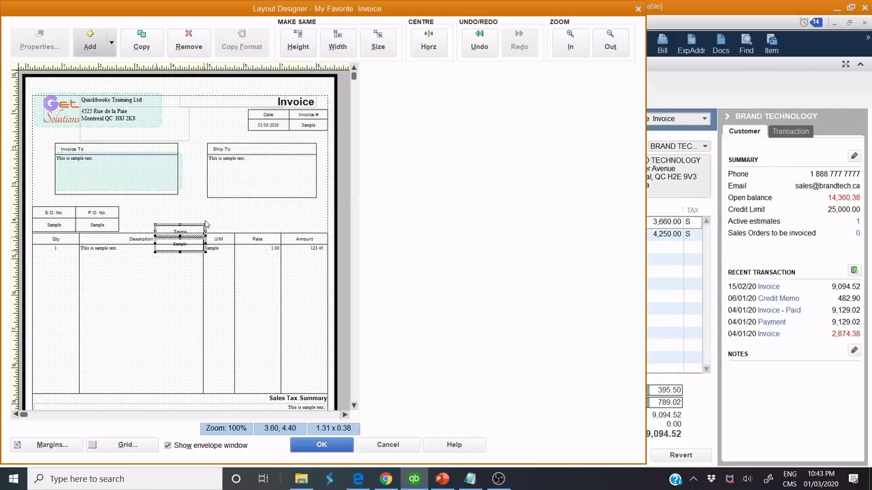
{"action": "left_click_drag", "start_coordinate": [192, 234], "coordinate": [154, 214]}
{"action": "left_click", "coordinate": [192, 215]}
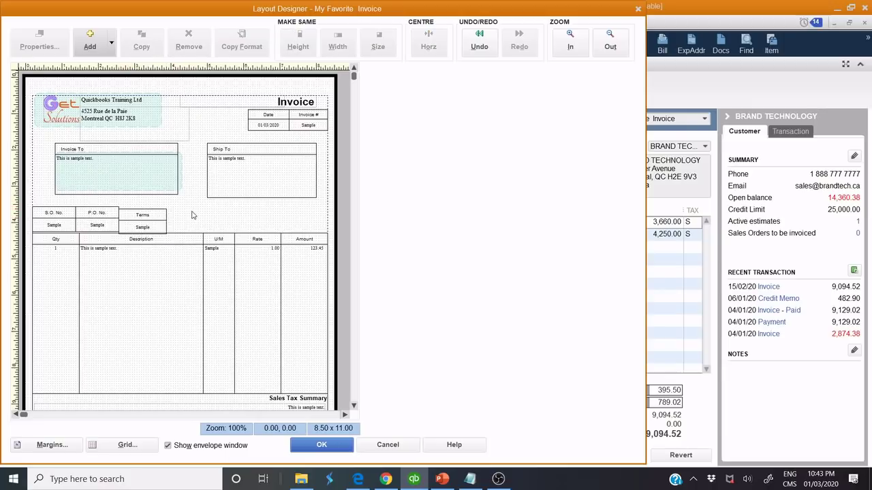
- Raise the Terms label and data field together until they line up with the P.O. No. row, with the data field at about 2.56, 3.86
{"action": "left_click", "coordinate": [140, 218]}
{"action": "left_click", "coordinate": [141, 222]}
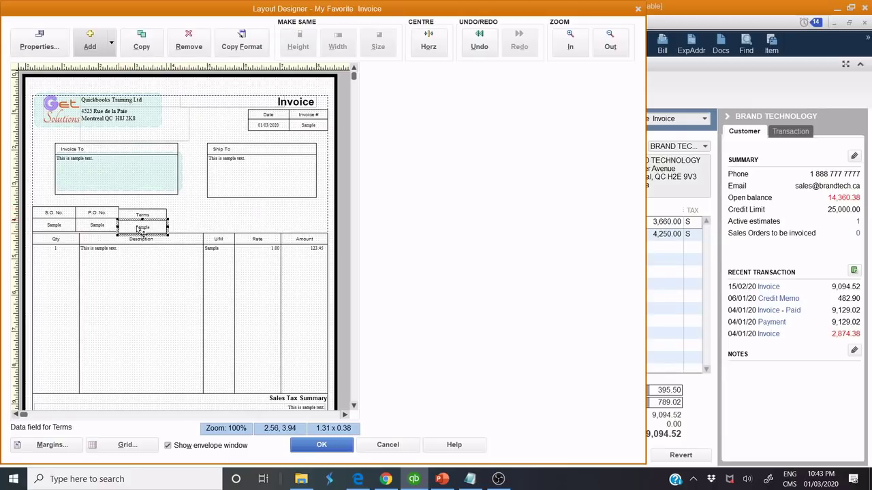
{"action": "left_click", "coordinate": [142, 213], "text": "shift"}
{"action": "left_click", "coordinate": [142, 214]}
{"action": "left_click", "coordinate": [139, 228], "text": "shift"}
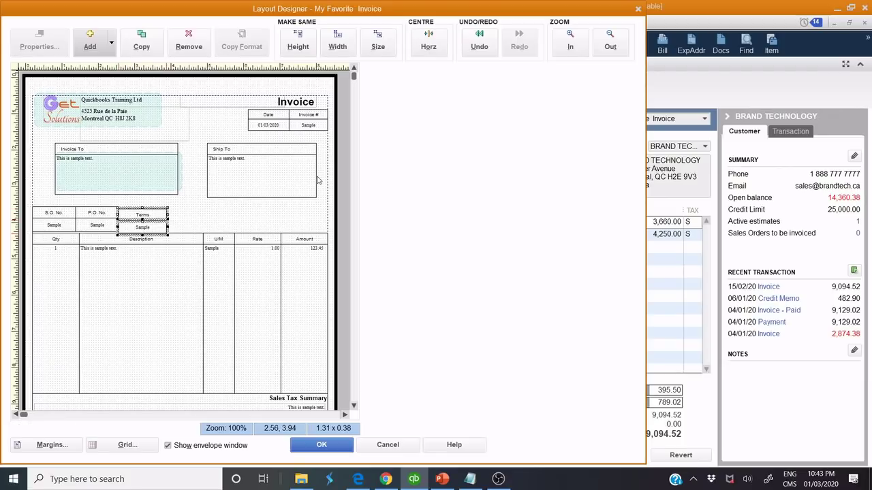
{"action": "key", "text": "Up"}
{"action": "key", "text": "Up"}
{"action": "key", "text": "Up"}
{"action": "key", "text": "Up"}
{"action": "key", "text": "Up"}
{"action": "key", "text": "Up"}
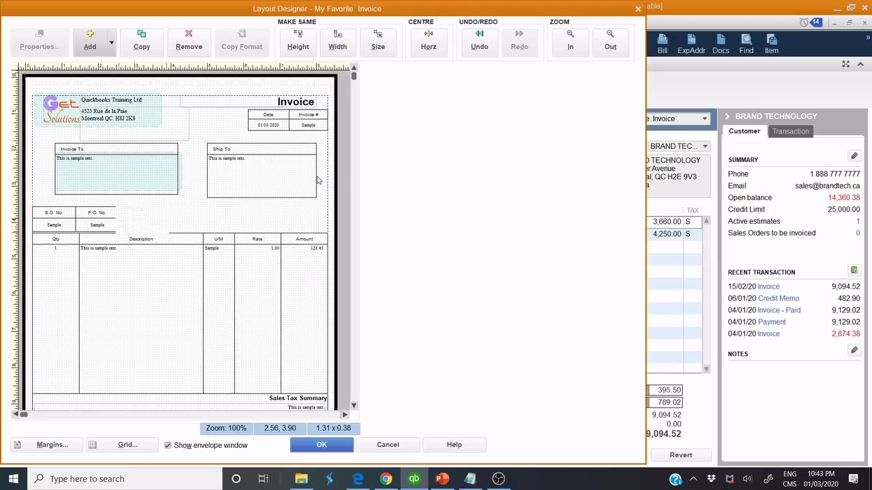
{"action": "key", "text": "Up"}
{"action": "key", "text": "Up"}
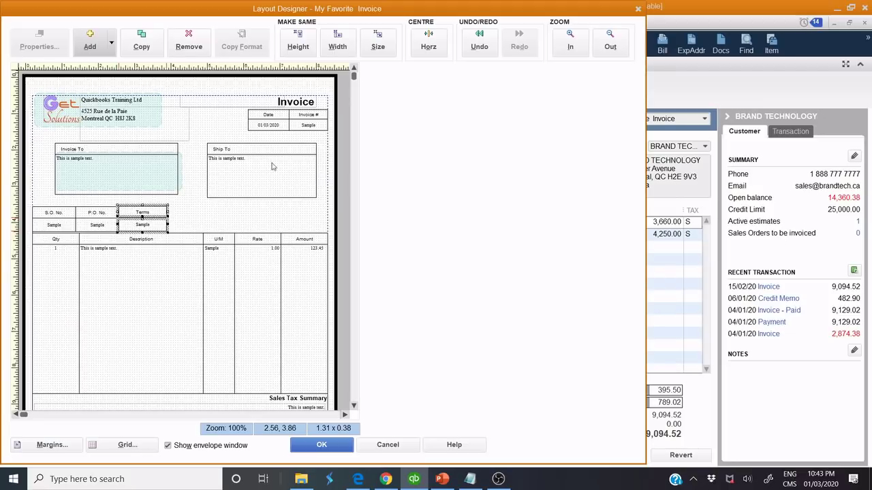
{"action": "left_click", "coordinate": [73, 279]}
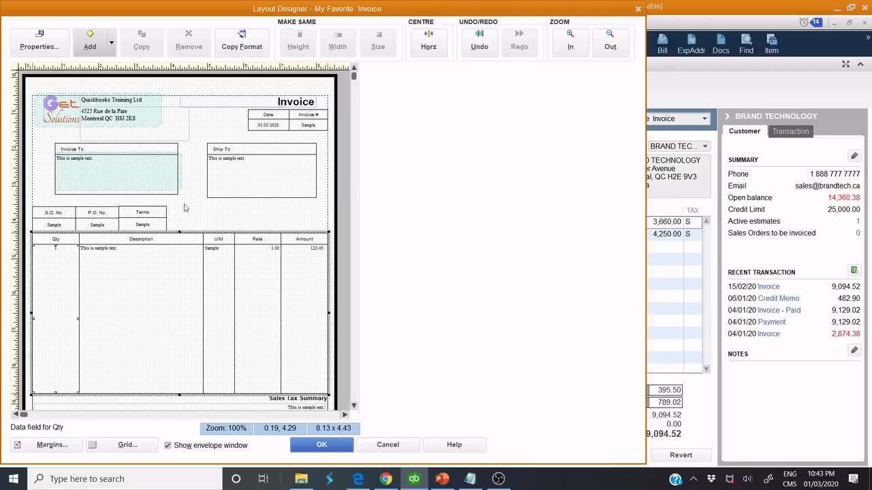
- Add a Ship Date data field and place it beside Terms at about 3.91, 3.56, level with the other fields
{"action": "left_click", "coordinate": [104, 49]}
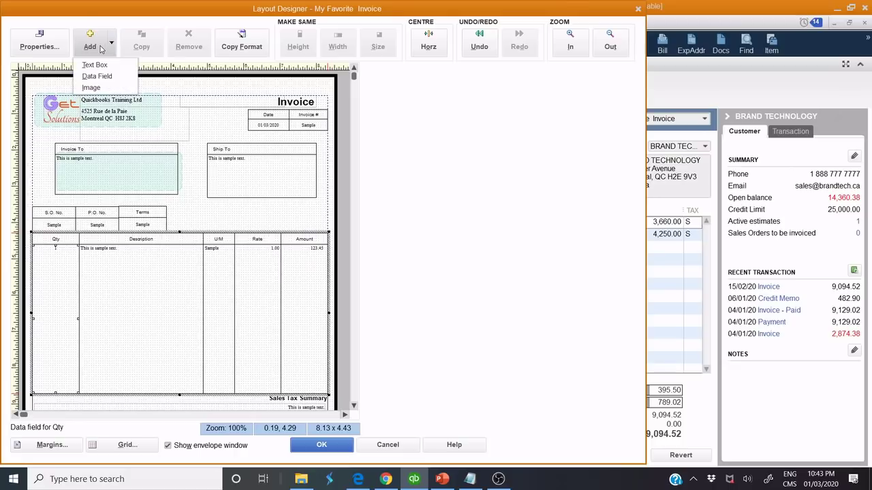
{"action": "left_click", "coordinate": [114, 78]}
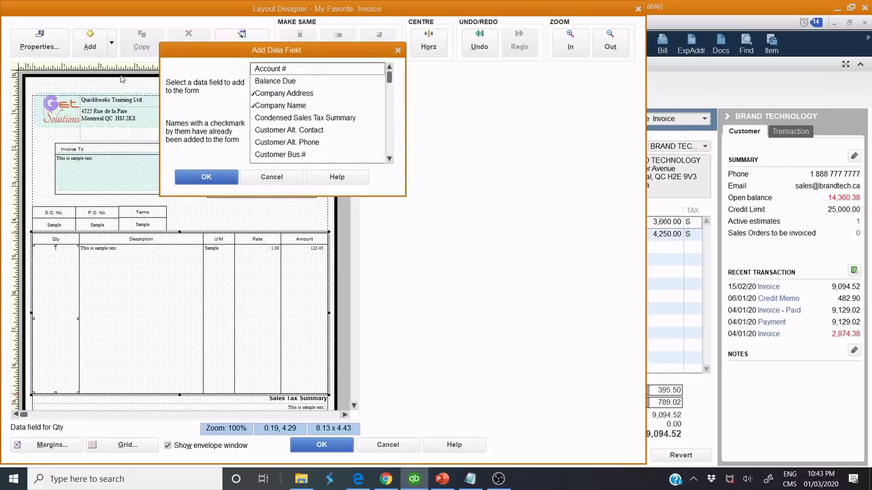
{"action": "scroll", "coordinate": [301, 109], "scroll_direction": "down", "scroll_amount": 5}
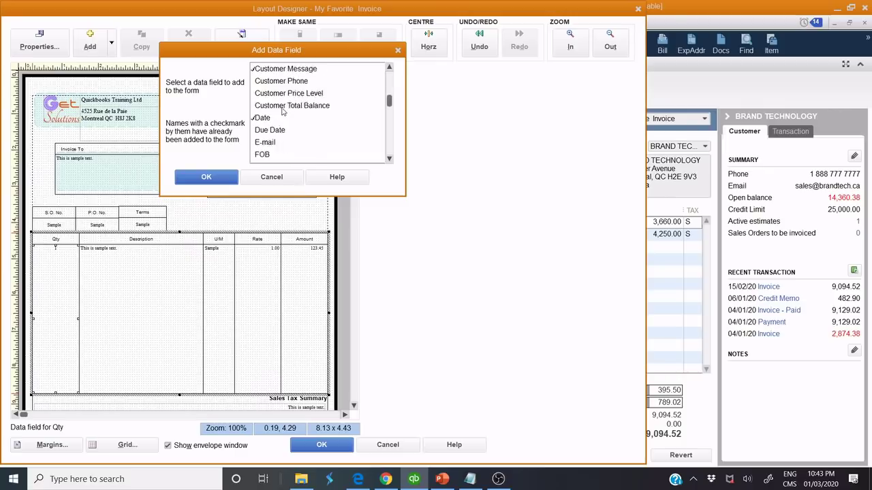
{"action": "scroll", "coordinate": [283, 114], "scroll_direction": "down", "scroll_amount": 5}
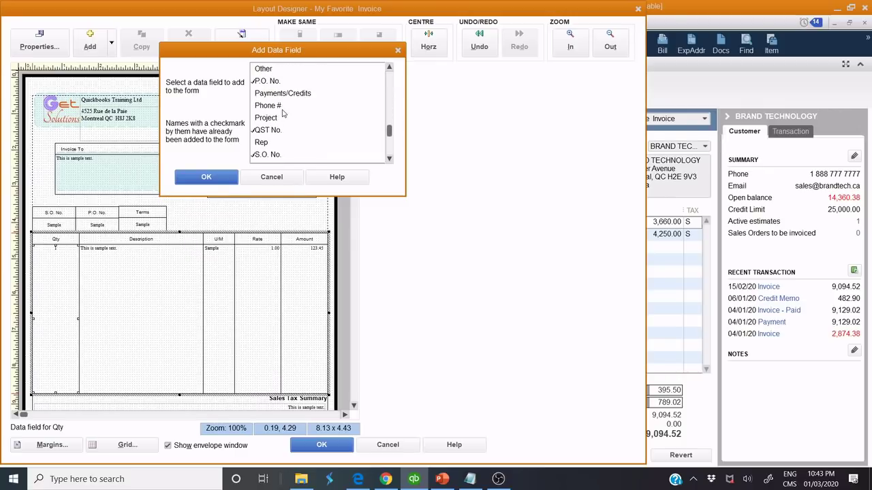
{"action": "double_click", "coordinate": [270, 154]}
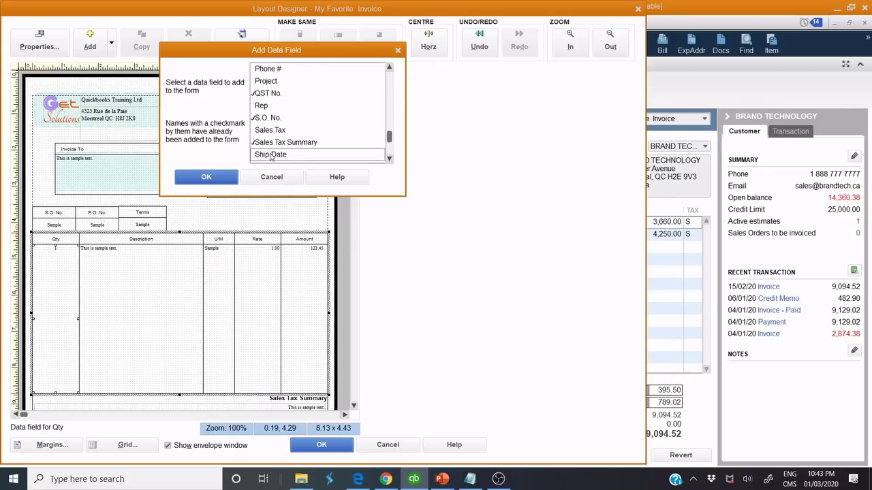
{"action": "left_click_drag", "start_coordinate": [193, 241], "coordinate": [201, 213]}
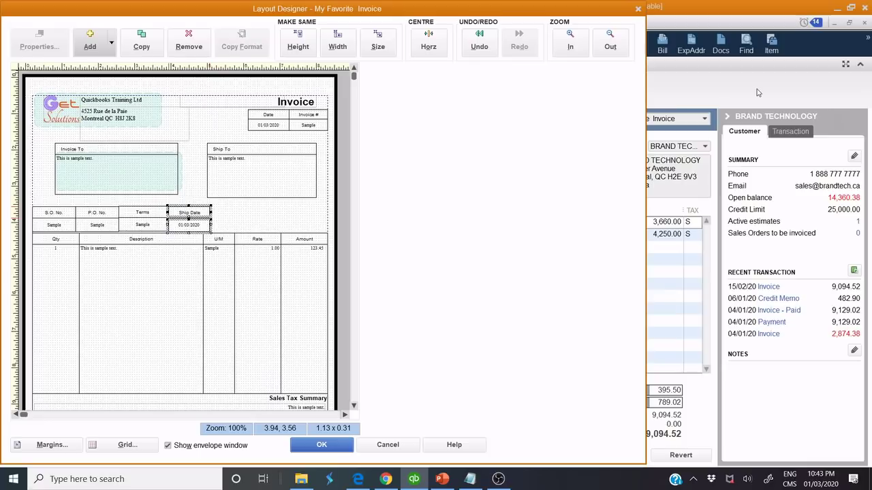
{"action": "key", "text": "Left"}
{"action": "left_click", "coordinate": [278, 225]}
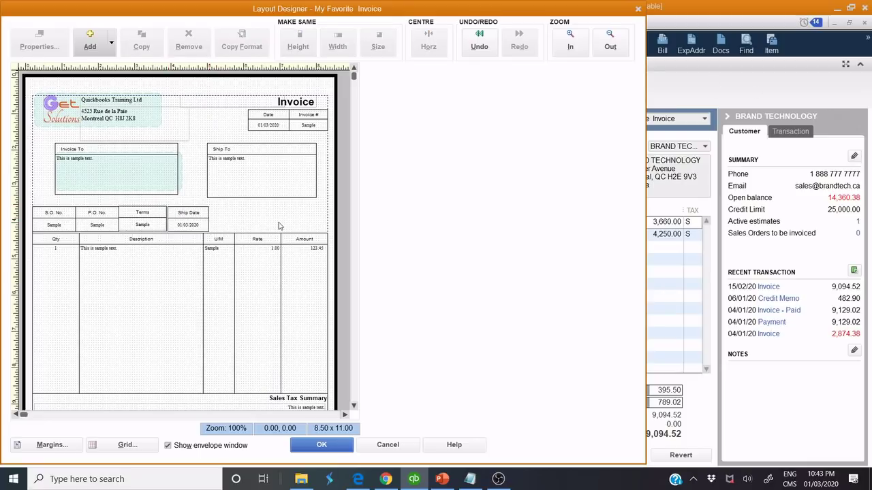
- Add a Ship Via data field and place it beside Ship Date at about 5.06, 3.56
{"action": "left_click", "coordinate": [110, 56]}
{"action": "left_click", "coordinate": [111, 76]}
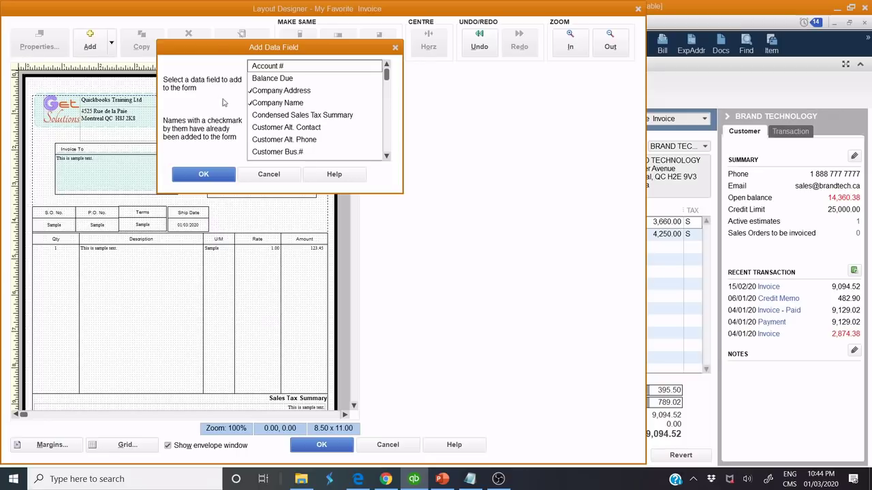
{"action": "scroll", "coordinate": [313, 123], "scroll_direction": "down", "scroll_amount": 3}
{"action": "scroll", "coordinate": [311, 121], "scroll_direction": "down", "scroll_amount": 6}
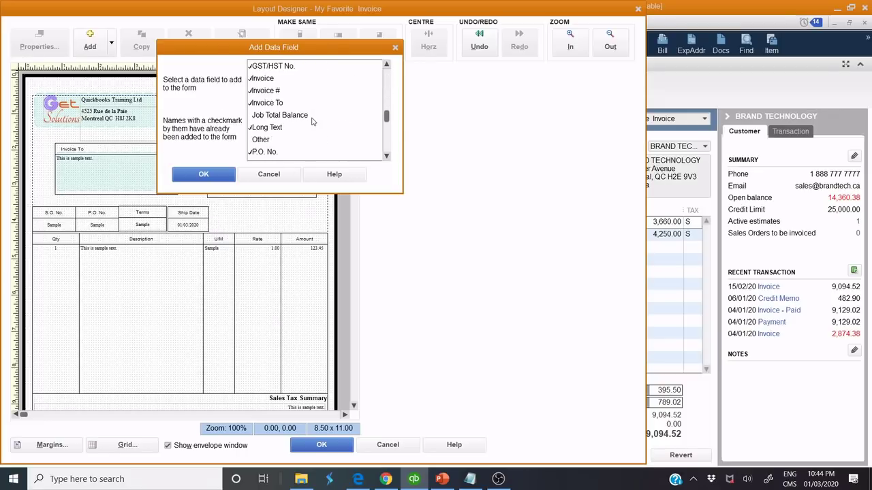
{"action": "scroll", "coordinate": [299, 123], "scroll_direction": "up", "scroll_amount": 4}
{"action": "scroll", "coordinate": [294, 123], "scroll_direction": "up", "scroll_amount": 2}
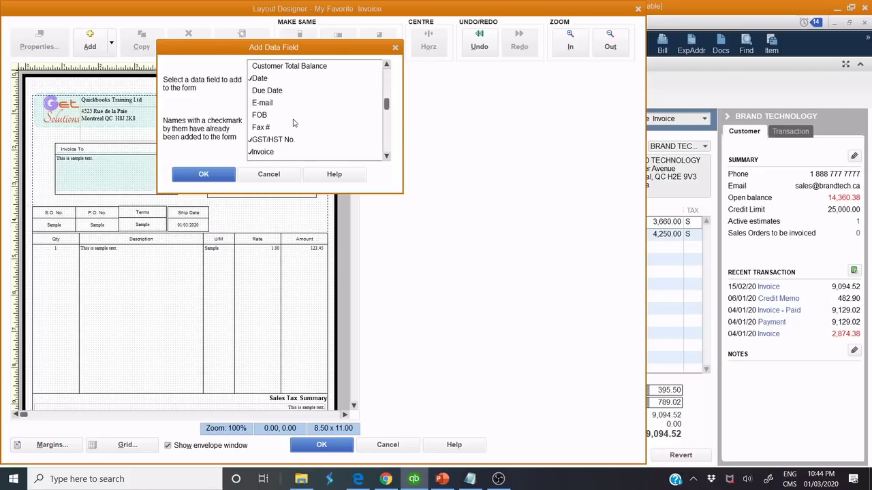
{"action": "scroll", "coordinate": [294, 123], "scroll_direction": "down", "scroll_amount": 6}
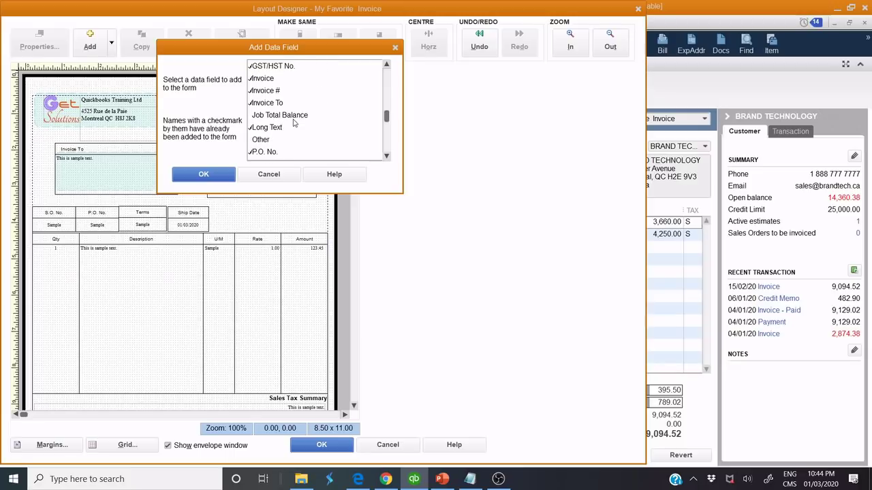
{"action": "scroll", "coordinate": [294, 123], "scroll_direction": "down", "scroll_amount": 1}
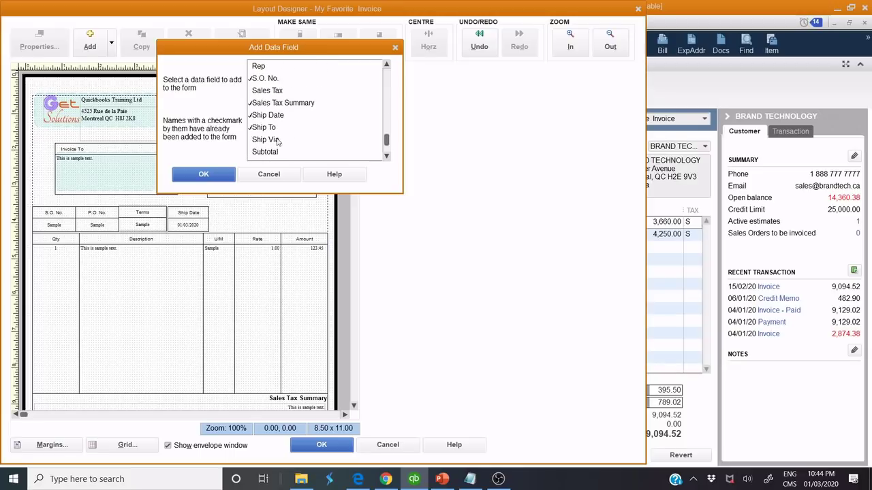
{"action": "double_click", "coordinate": [277, 140]}
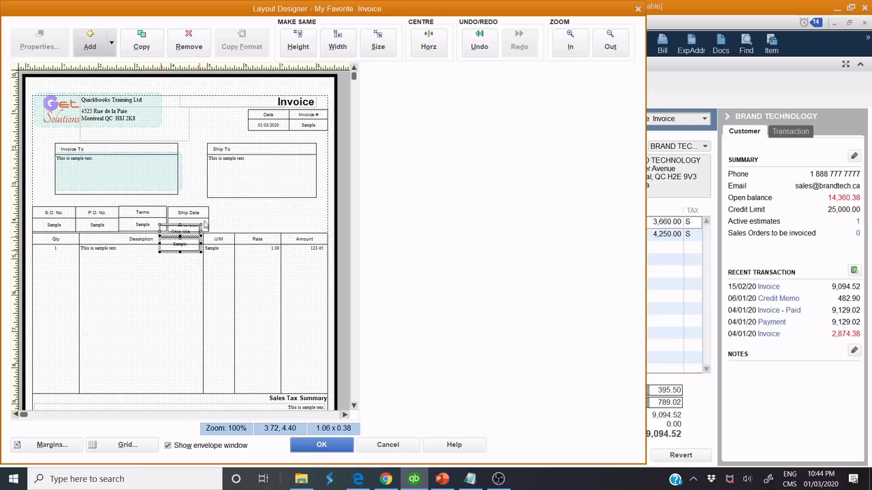
{"action": "left_click", "coordinate": [232, 217]}
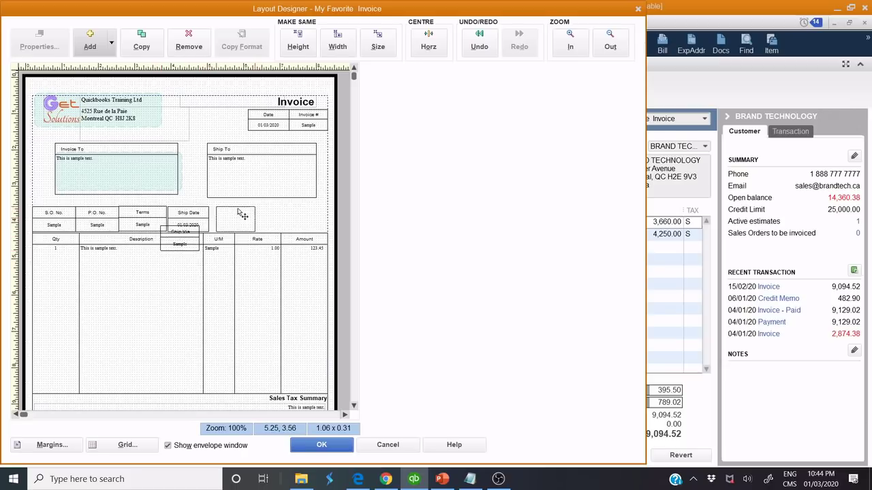
{"action": "left_click_drag", "start_coordinate": [233, 217], "coordinate": [236, 215]}
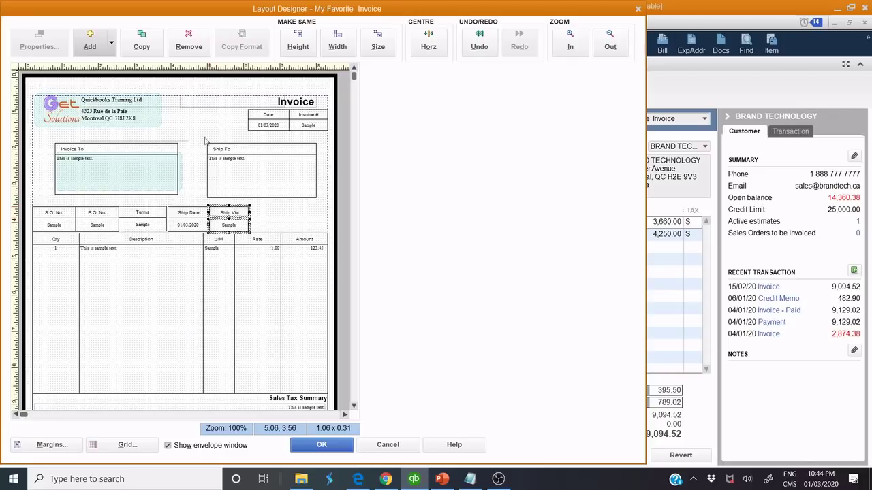
- Add a Rep data field and place it directly beside Ship Via, level with the rest of the row
{"action": "left_click", "coordinate": [97, 46]}
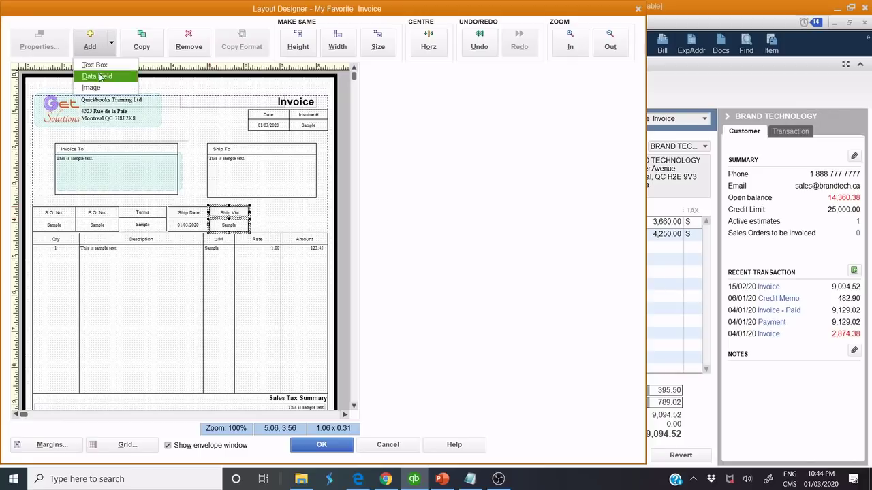
{"action": "left_click", "coordinate": [100, 75]}
{"action": "scroll", "coordinate": [297, 121], "scroll_direction": "down", "scroll_amount": 4}
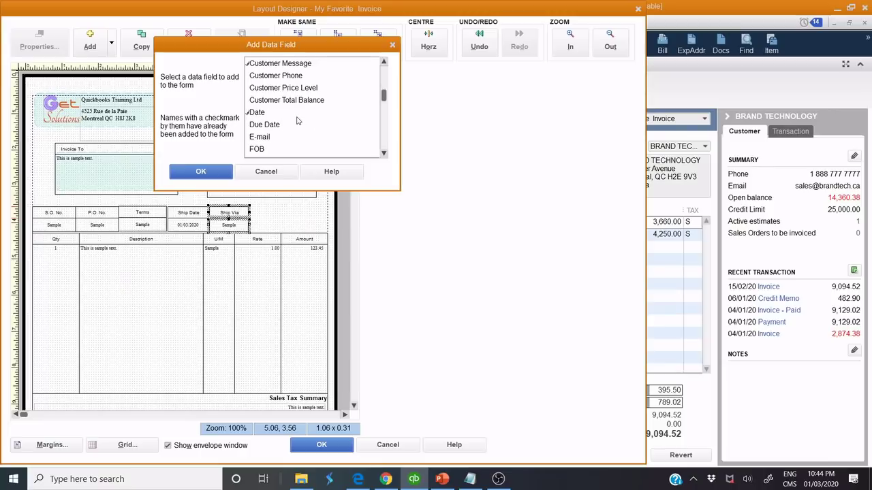
{"action": "scroll", "coordinate": [297, 121], "scroll_direction": "down", "scroll_amount": 2}
{"action": "scroll", "coordinate": [297, 120], "scroll_direction": "down", "scroll_amount": 2}
{"action": "double_click", "coordinate": [262, 137]}
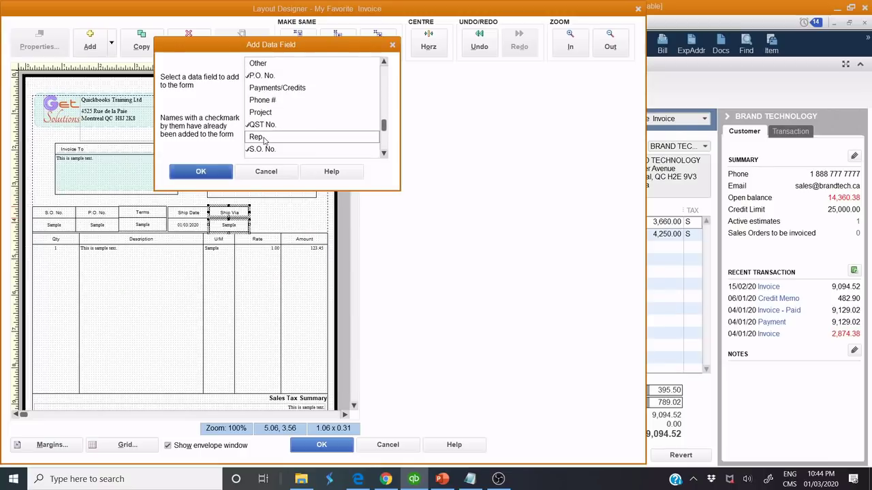
{"action": "left_click_drag", "start_coordinate": [188, 232], "coordinate": [273, 214]}
{"action": "left_click", "coordinate": [296, 211]}
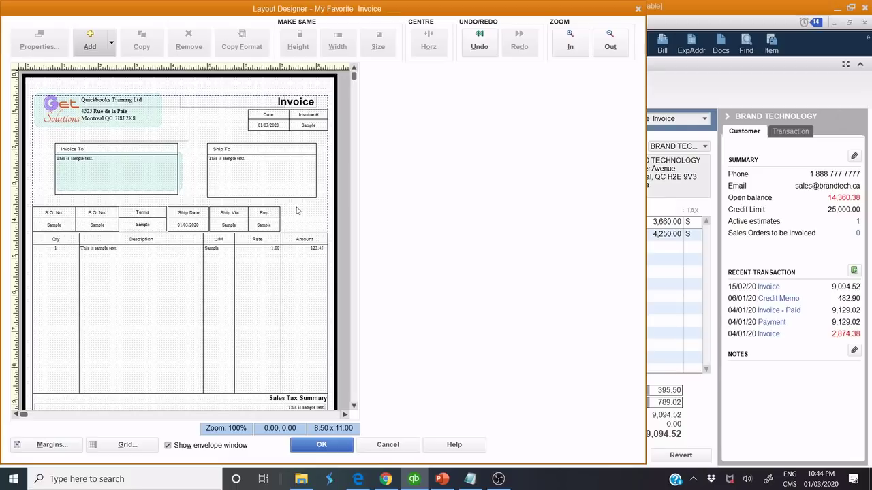
- Nudge the Ship Date label and data field together to about 3.89 horizontally, so they sit against the Terms field
{"action": "left_click", "coordinate": [189, 215]}
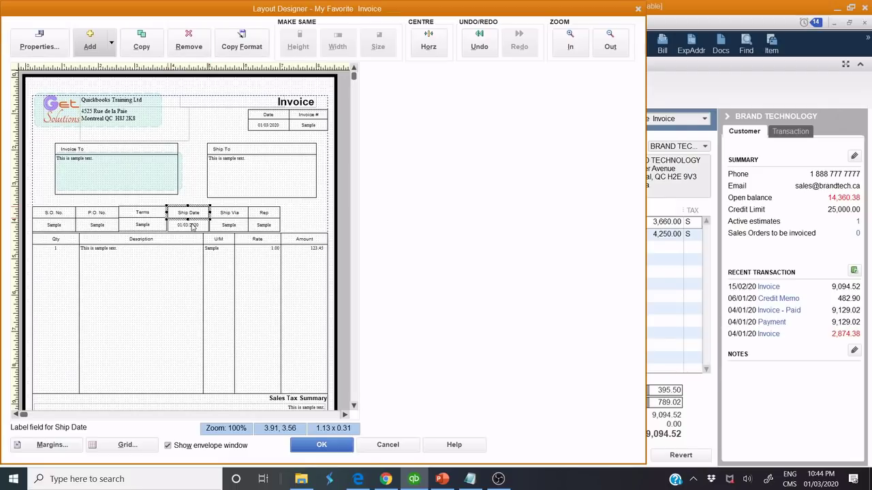
{"action": "left_click", "coordinate": [192, 226], "text": "shift"}
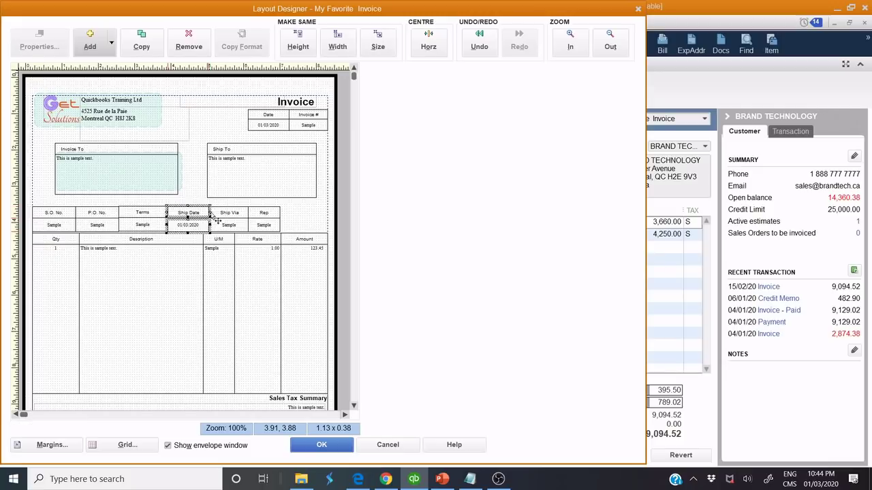
{"action": "key", "text": "Left"}
{"action": "key", "text": "Left"}
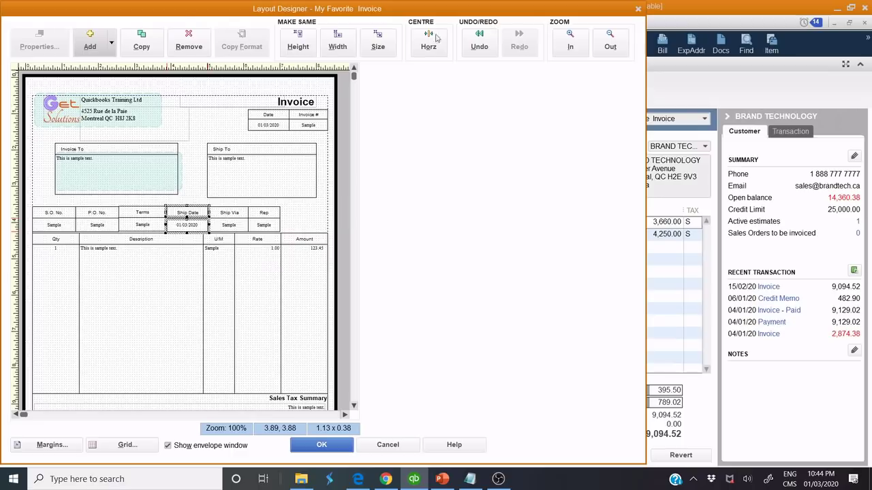
{"action": "left_click", "coordinate": [204, 185]}
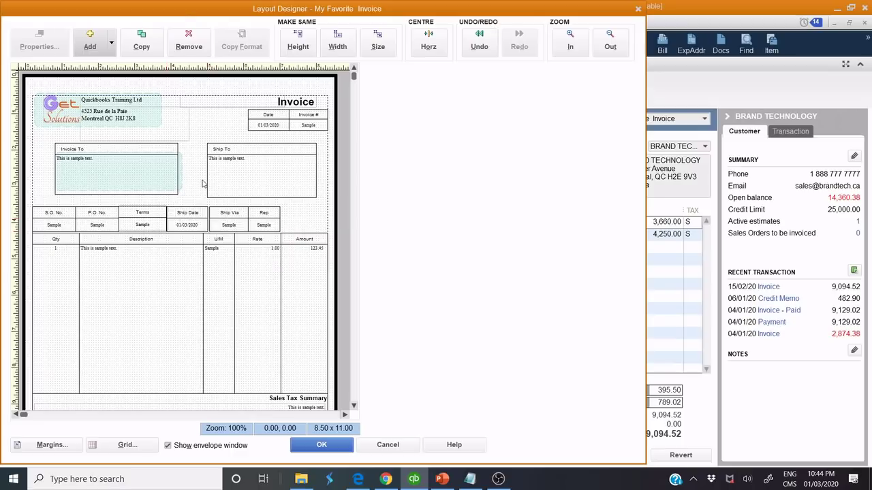
- Move the Invoice To label and data field together to the left margin, with the label at about 0.19, 1.81
{"action": "left_click", "coordinate": [116, 181]}
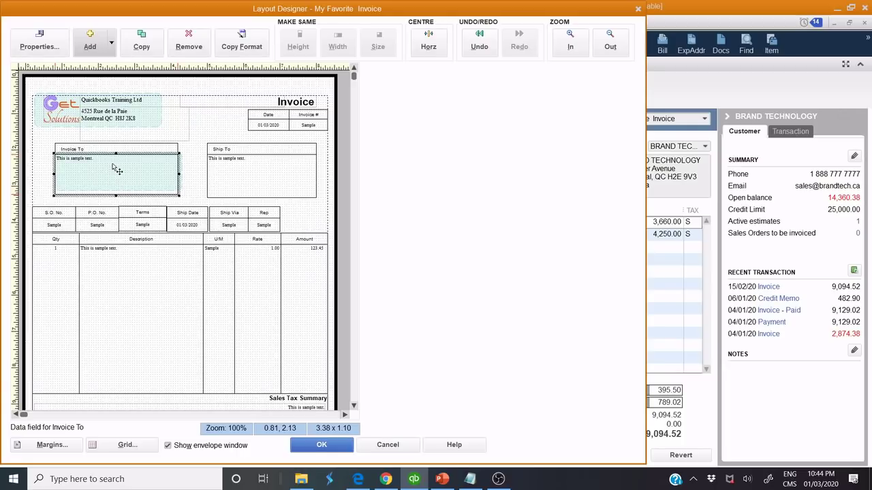
{"action": "left_click_drag", "start_coordinate": [106, 148], "coordinate": [91, 154]}
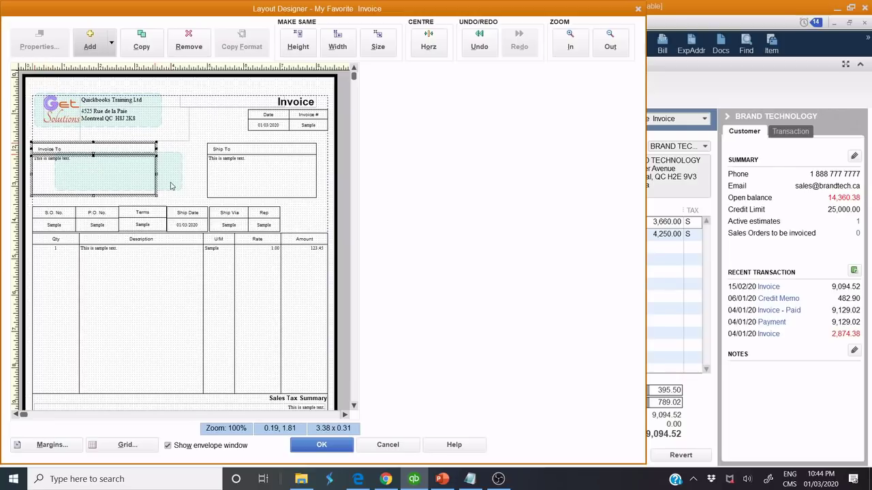
{"action": "left_click", "coordinate": [171, 187]}
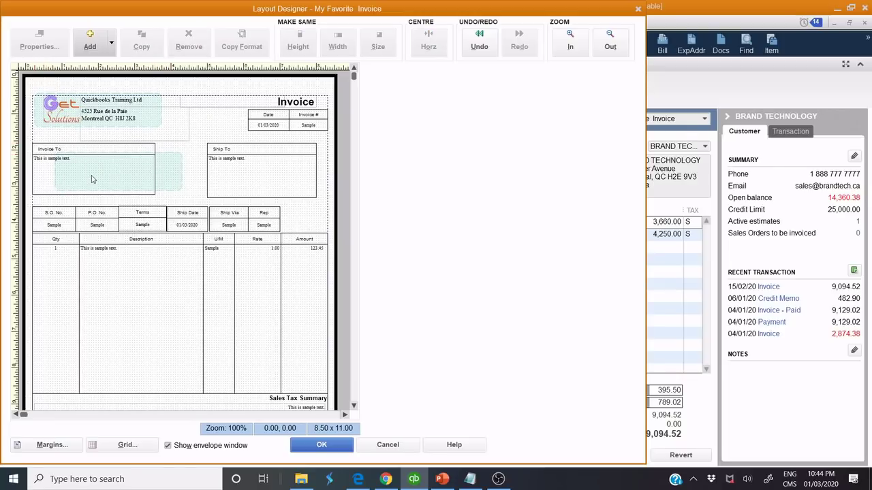
- Shorten the Ship To data field so its bottom edge lines up with the bottom of the Invoice To box
{"action": "left_click", "coordinate": [232, 182]}
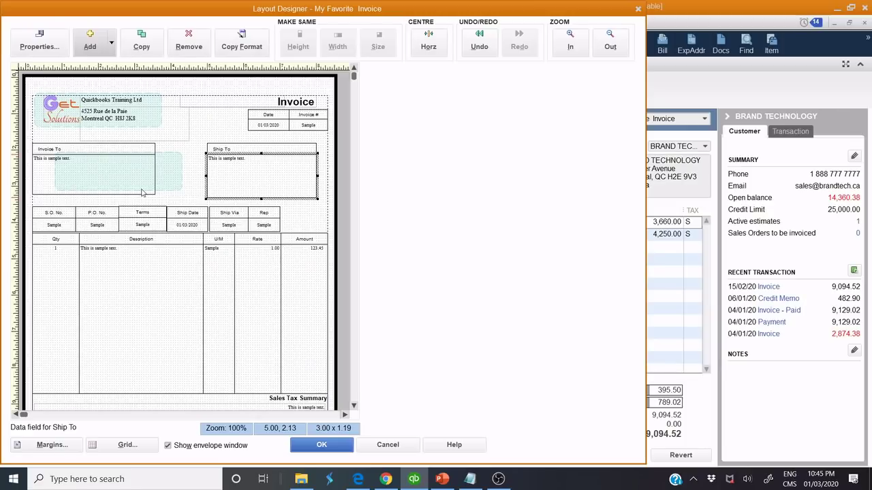
{"action": "left_click_drag", "start_coordinate": [260, 198], "coordinate": [257, 197]}
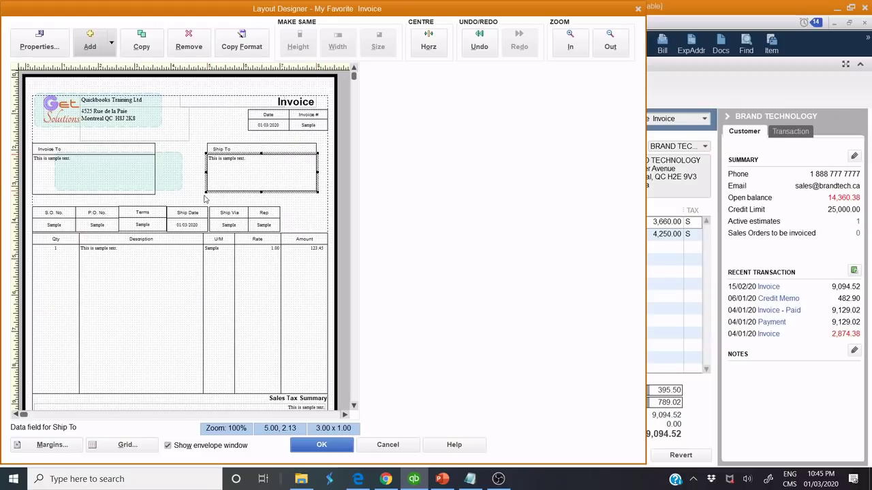
{"action": "left_click", "coordinate": [175, 208]}
{"action": "left_click", "coordinate": [241, 180]}
{"action": "left_click_drag", "start_coordinate": [259, 193], "coordinate": [261, 196]}
{"action": "left_click", "coordinate": [191, 179]}
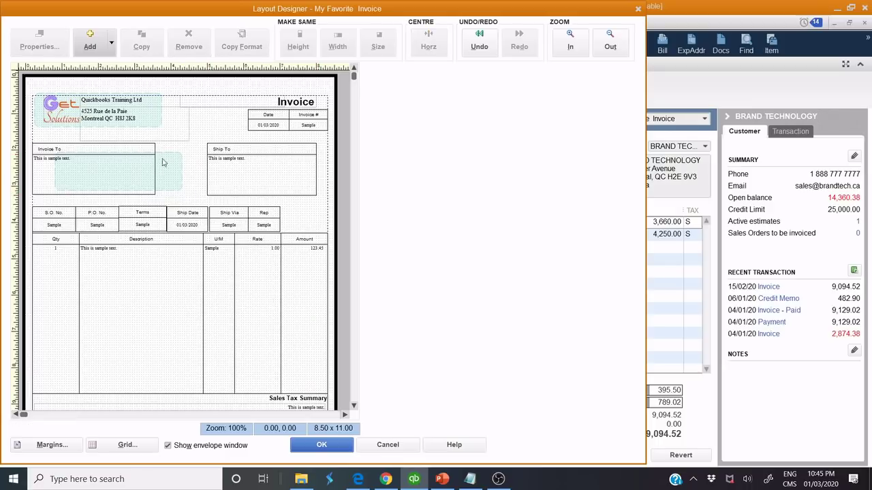
- Narrow the Invoice title label to about 1.81 wide, so it starts at about 6.19 above the Date box
{"action": "left_click", "coordinate": [178, 101]}
{"action": "left_click_drag", "start_coordinate": [175, 102], "coordinate": [248, 101]}
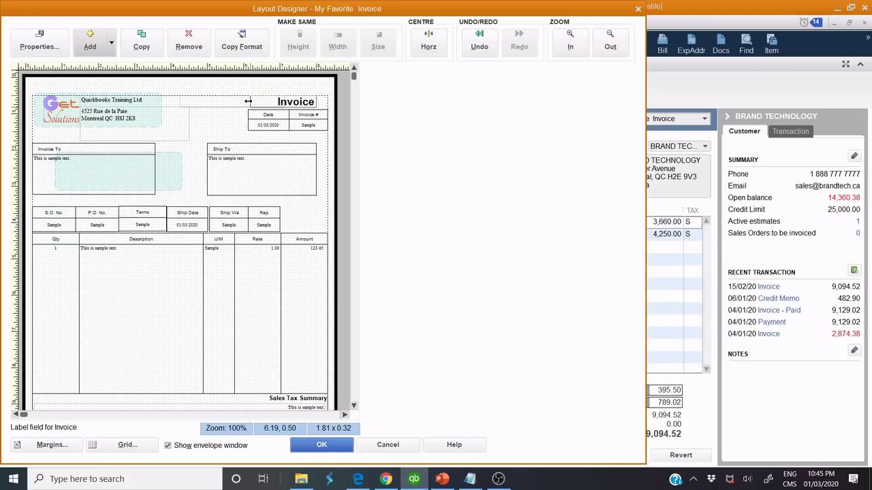
{"action": "left_click", "coordinate": [196, 202]}
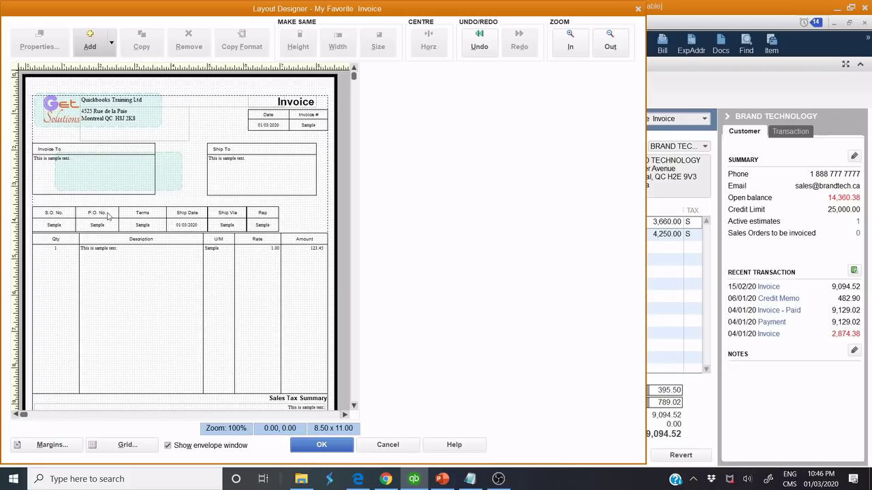
- Examine the list of data fields that can be added to the form, and close it without adding one
{"action": "left_click", "coordinate": [108, 48]}
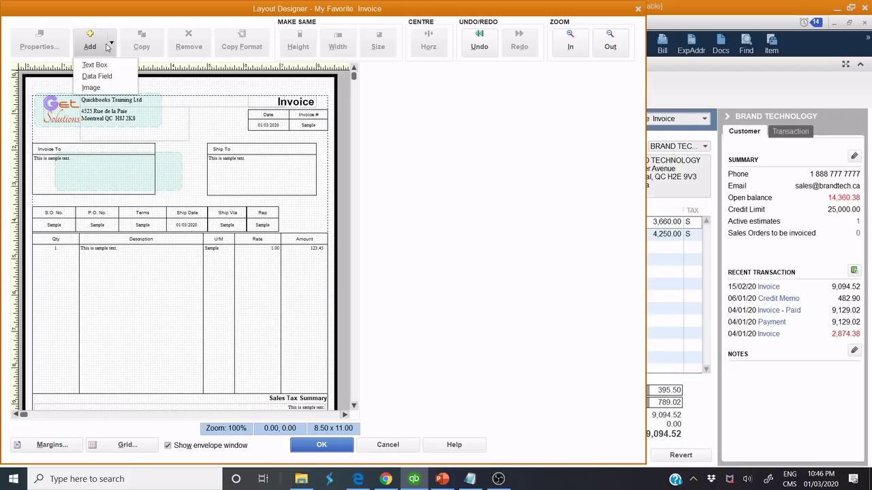
{"action": "left_click", "coordinate": [108, 82]}
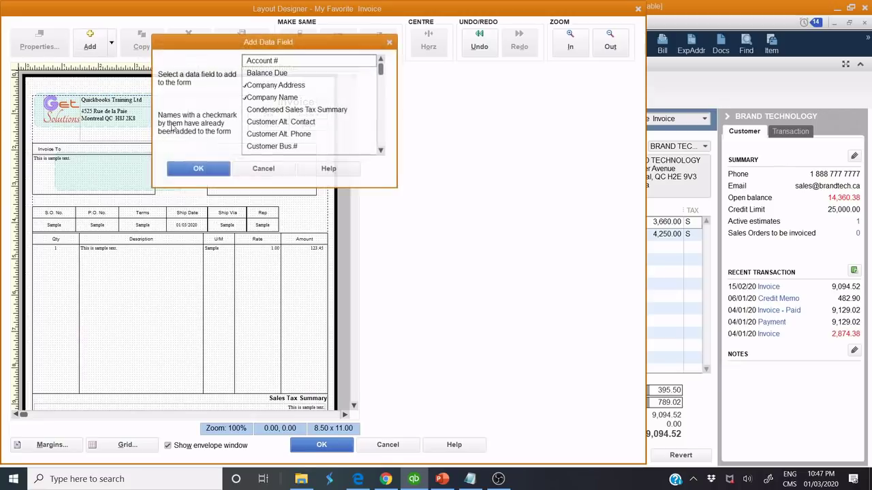
{"action": "scroll", "coordinate": [271, 117], "scroll_direction": "down", "scroll_amount": 5}
{"action": "scroll", "coordinate": [271, 117], "scroll_direction": "down", "scroll_amount": 3}
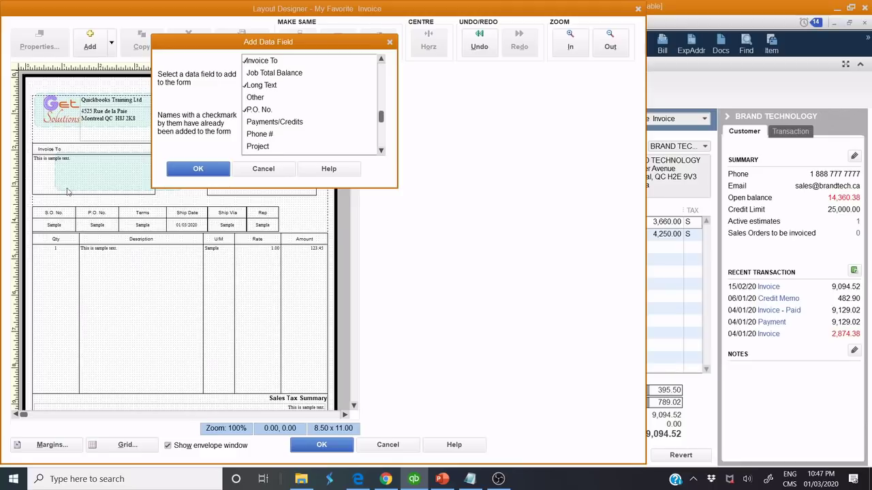
{"action": "left_click", "coordinate": [276, 169]}
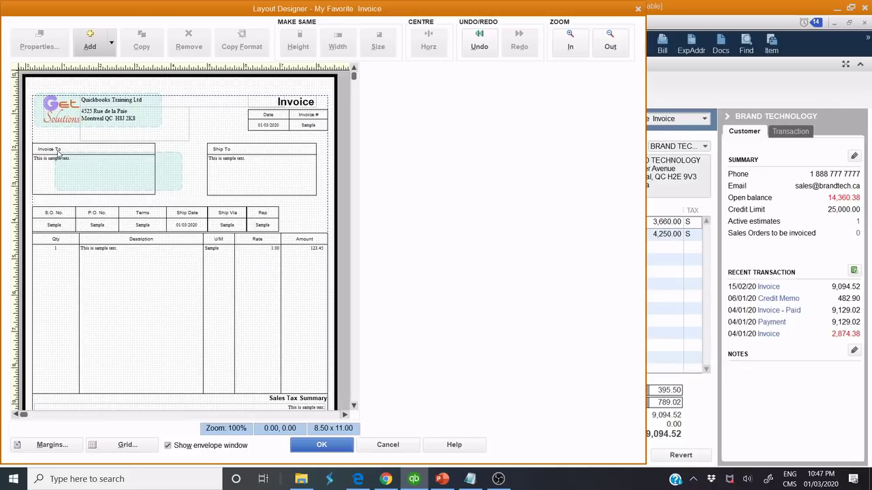
- Set the Company Name font to Trebuchet MS size 14 and narrow its field to about the width of the address box
{"action": "double_click", "coordinate": [101, 103]}
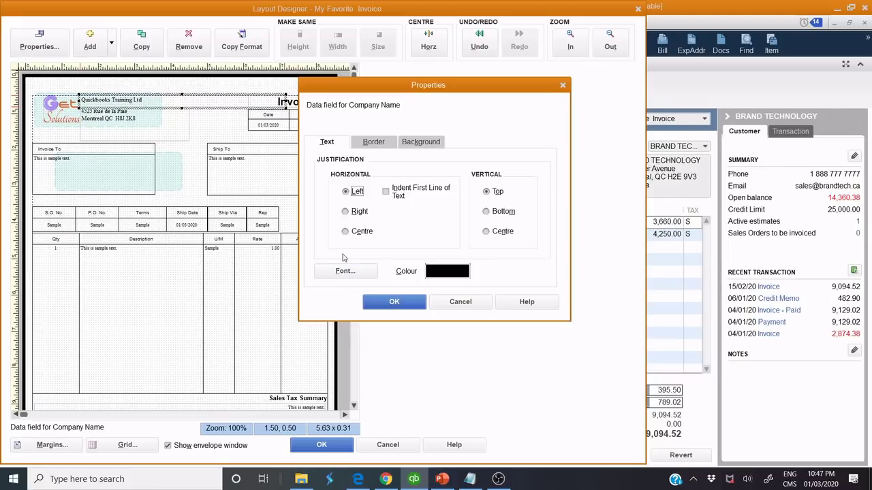
{"action": "left_click", "coordinate": [346, 272]}
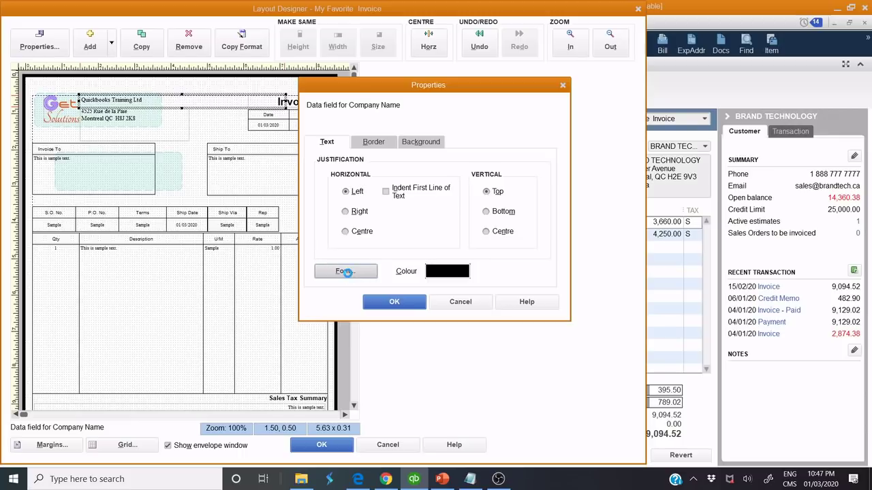
{"action": "left_click", "coordinate": [344, 203]}
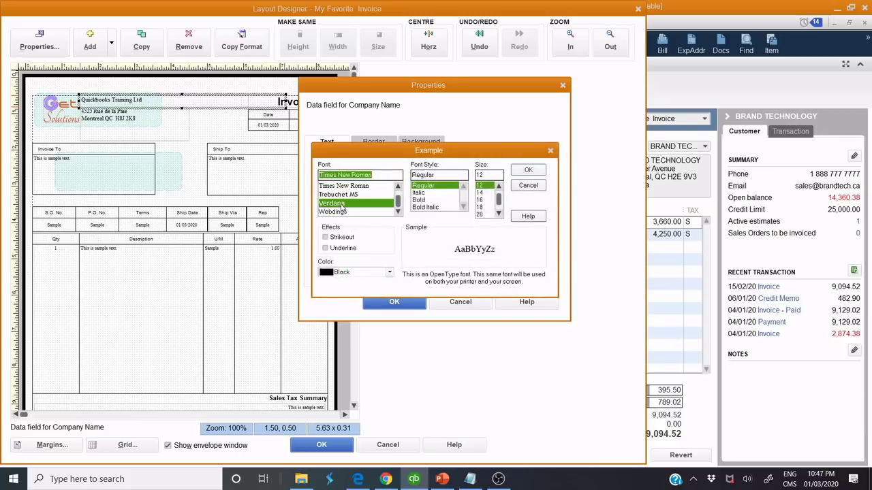
{"action": "left_click", "coordinate": [341, 194]}
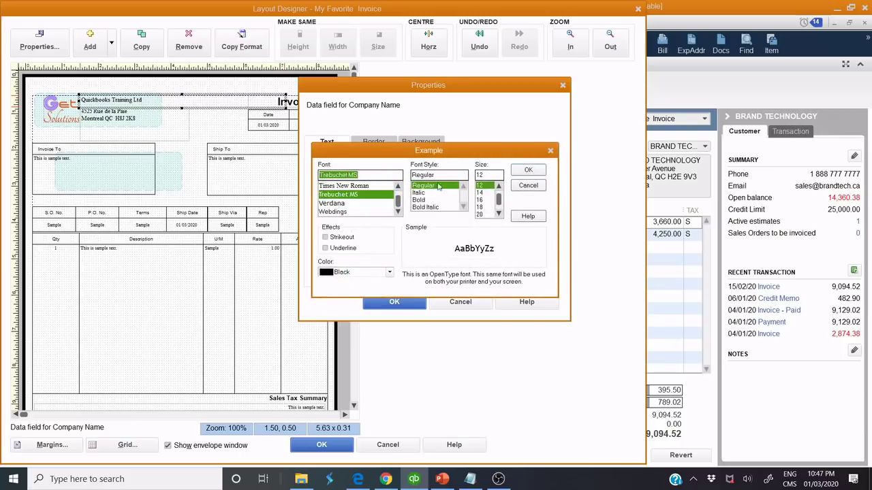
{"action": "left_click", "coordinate": [480, 193]}
{"action": "left_click", "coordinate": [520, 173]}
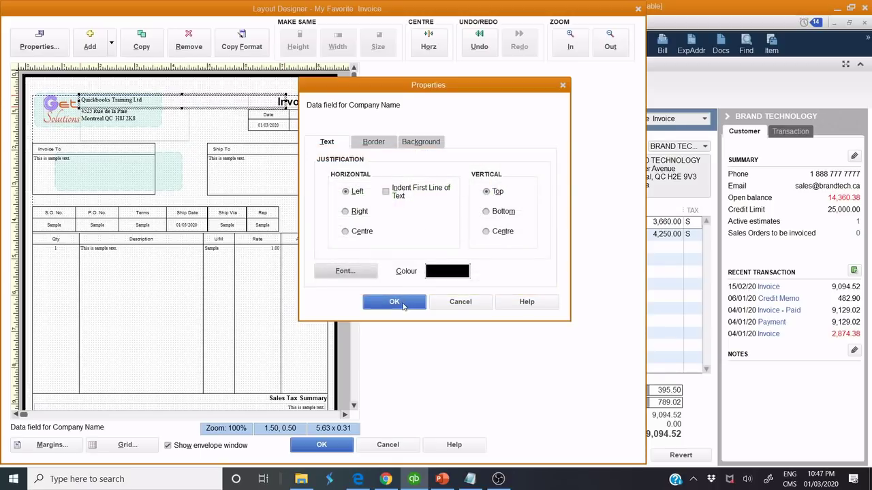
{"action": "left_click", "coordinate": [400, 304]}
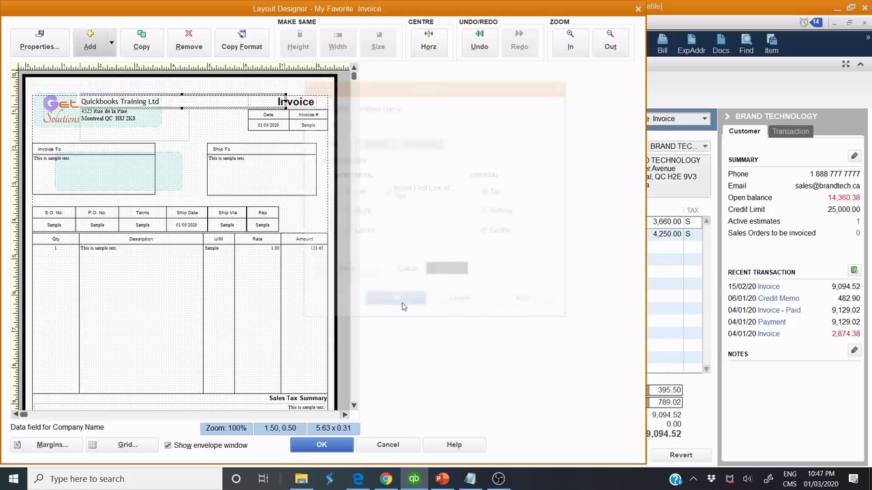
{"action": "left_click_drag", "start_coordinate": [287, 102], "coordinate": [194, 106]}
- Set the Company Address data field's font to Trebuchet MS, size 14
{"action": "left_click", "coordinate": [144, 131]}
{"action": "double_click", "coordinate": [119, 118]}
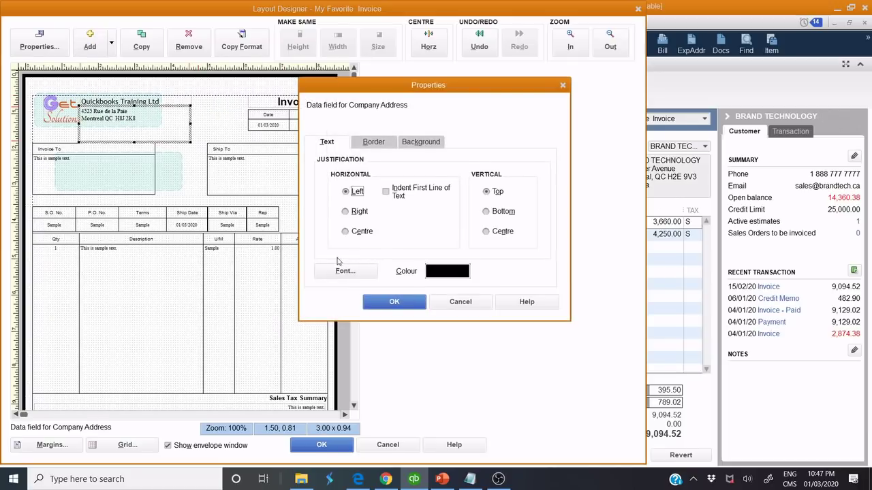
{"action": "left_click", "coordinate": [344, 271]}
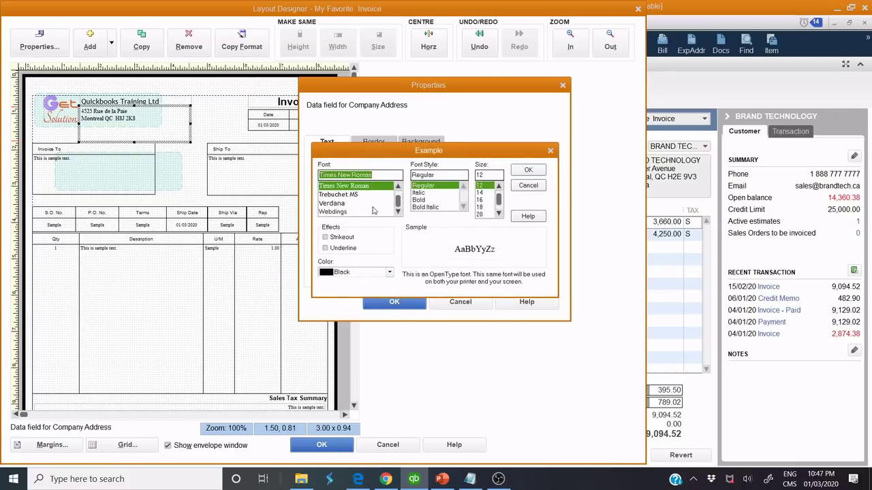
{"action": "left_click", "coordinate": [352, 195]}
{"action": "left_click", "coordinate": [480, 192]}
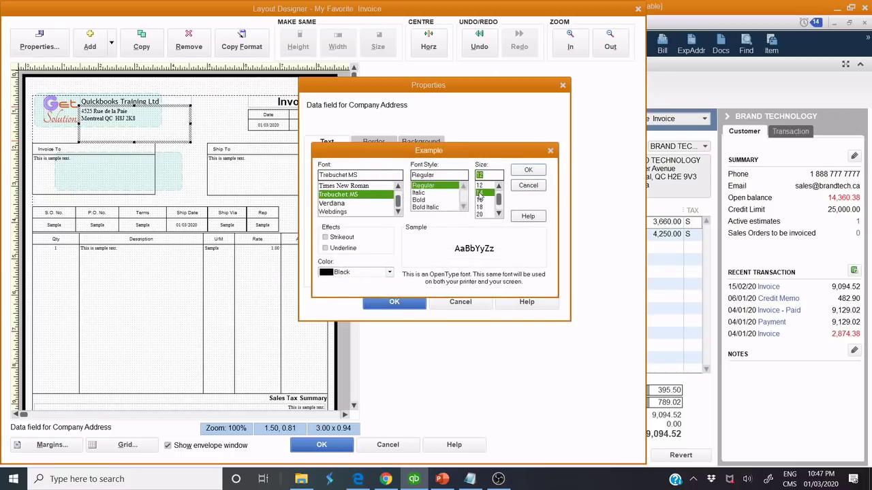
{"action": "left_click", "coordinate": [522, 173]}
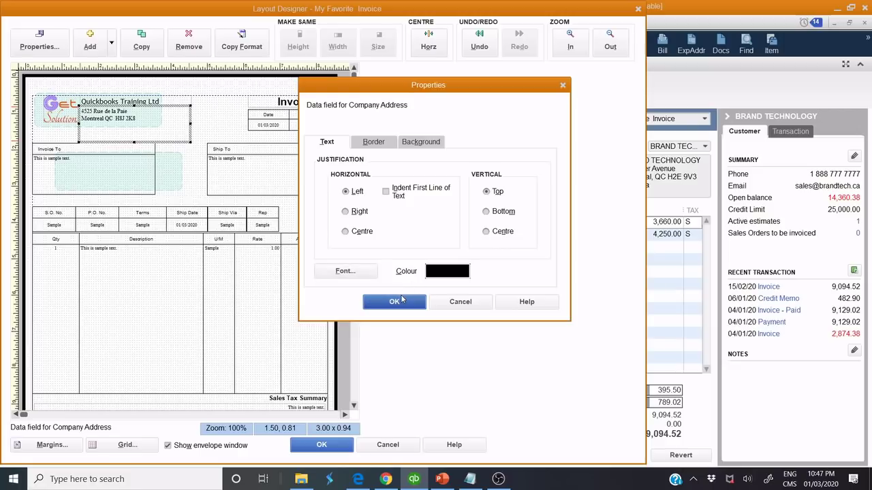
{"action": "left_click", "coordinate": [400, 299]}
{"action": "left_click", "coordinate": [196, 162]}
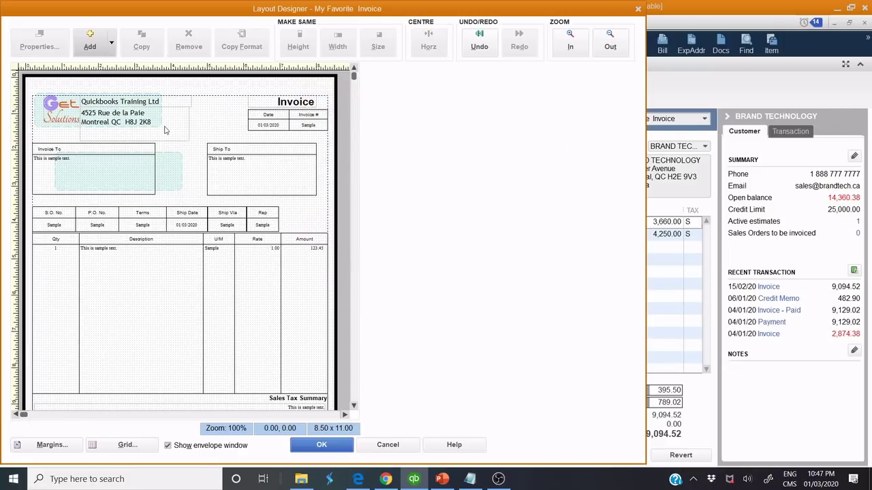
- Set the Invoice To label's font size to 11 and justify its text horizontally to the right
{"action": "double_click", "coordinate": [88, 152]}
{"action": "left_click", "coordinate": [346, 271]}
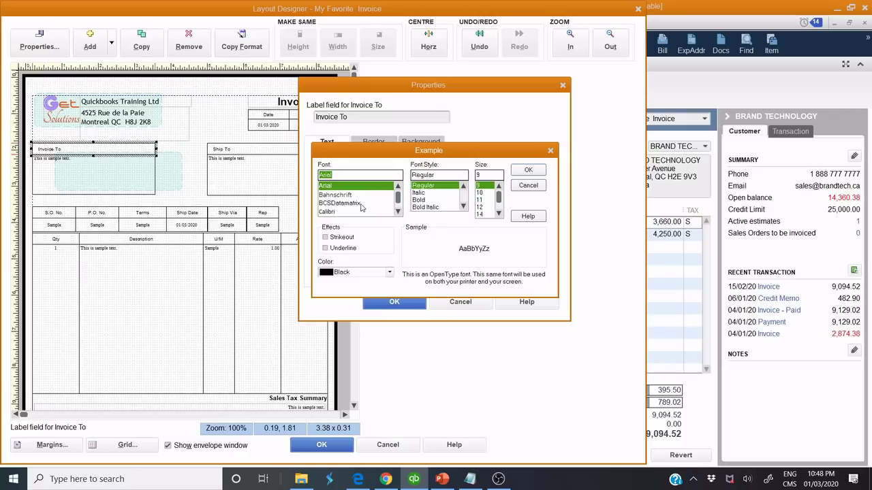
{"action": "left_click", "coordinate": [484, 199]}
{"action": "left_click", "coordinate": [527, 169]}
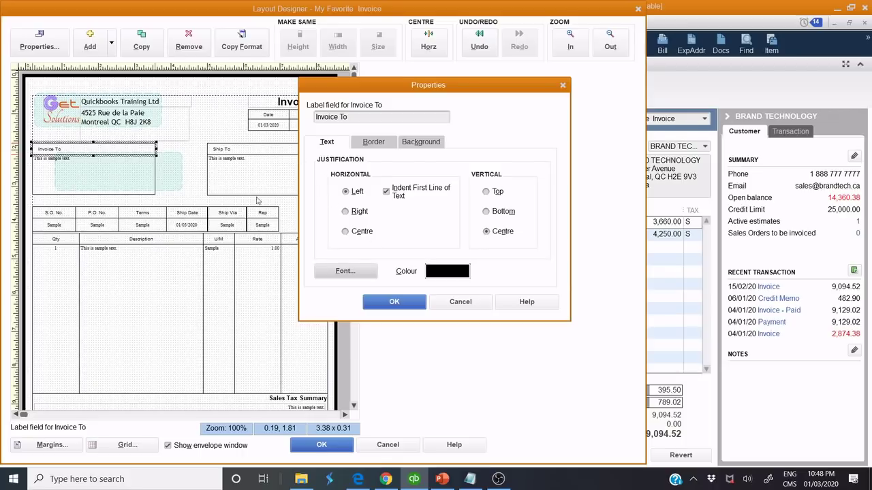
{"action": "left_click", "coordinate": [344, 212]}
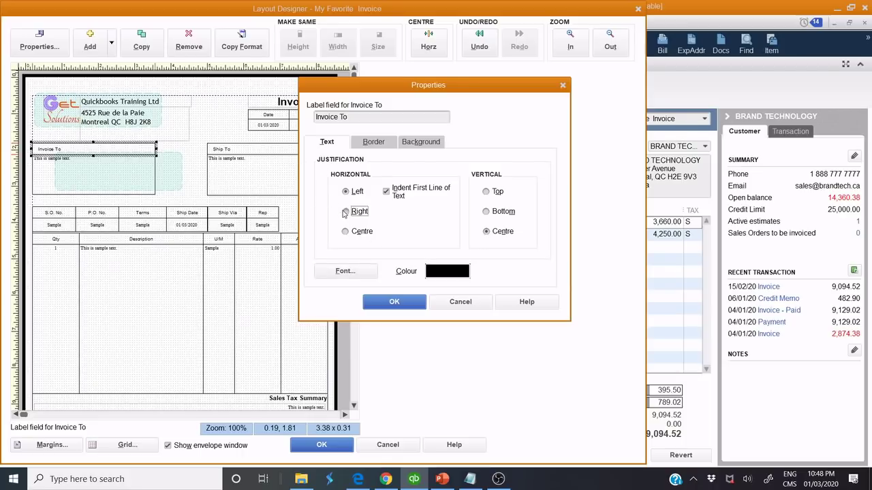
{"action": "left_click", "coordinate": [373, 303]}
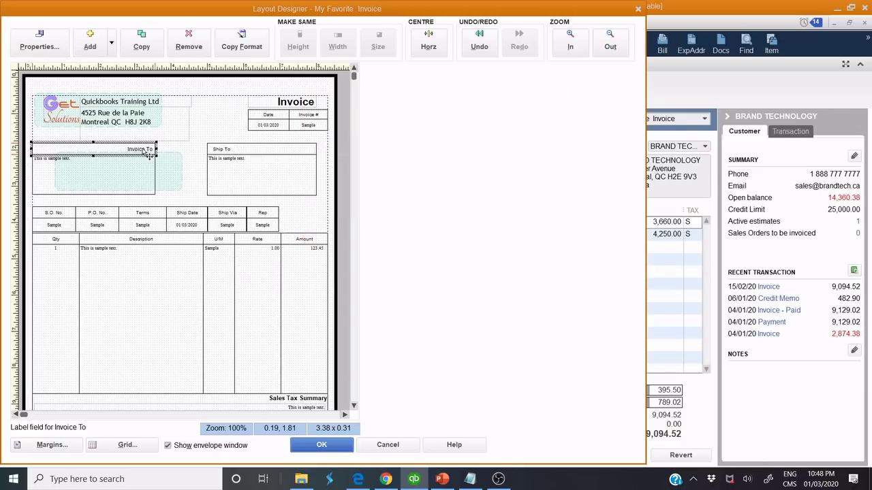
- Change the Invoice To label's horizontal justification to left
{"action": "double_click", "coordinate": [146, 152]}
{"action": "left_click", "coordinate": [345, 192]}
{"action": "left_click", "coordinate": [395, 302]}
{"action": "left_click", "coordinate": [192, 182]}
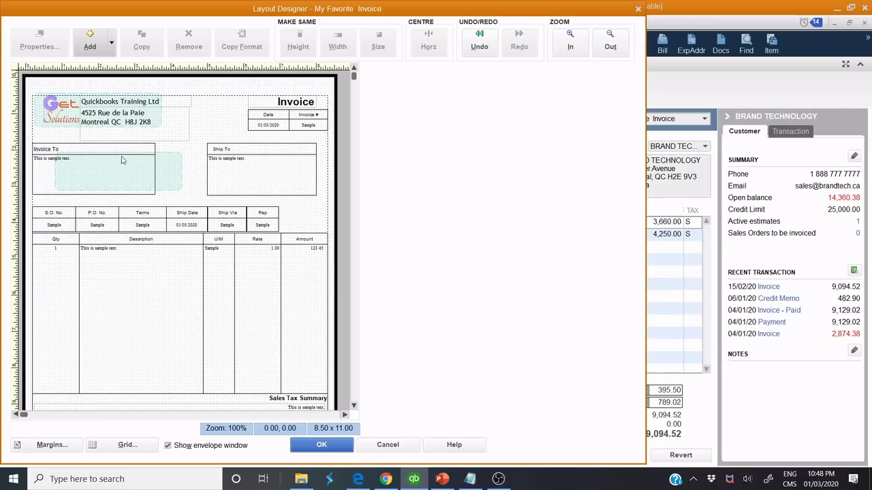
- Fill the Invoice To label's background with a yellow custom colour, Red 248, Green 205, Blue 7, saved among the custom colours
{"action": "double_click", "coordinate": [80, 151]}
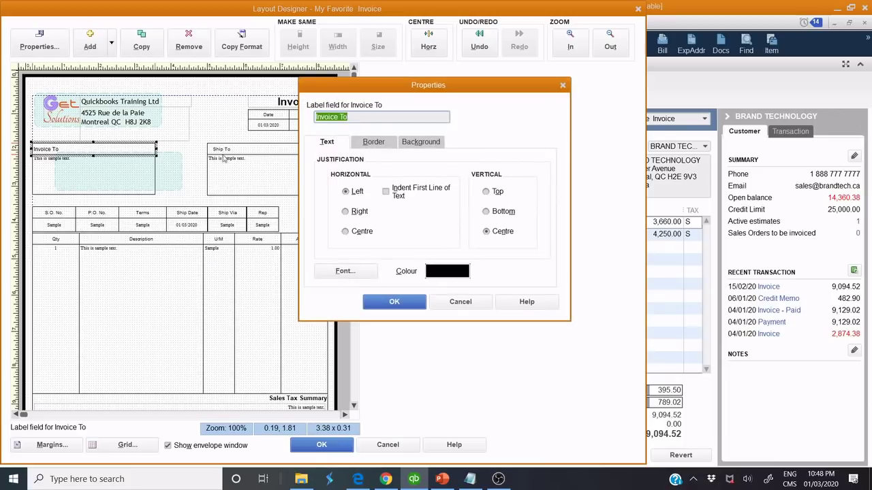
{"action": "left_click", "coordinate": [410, 144]}
{"action": "left_click", "coordinate": [353, 164]}
{"action": "left_click", "coordinate": [404, 178]}
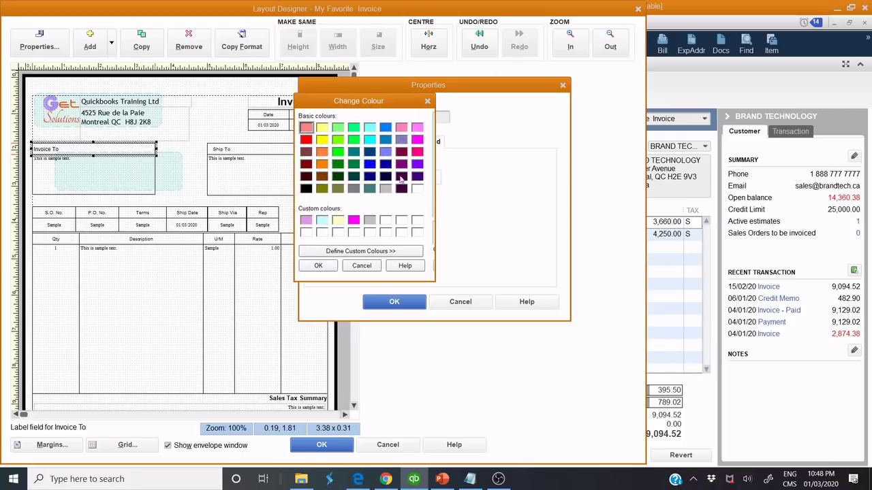
{"action": "left_click", "coordinate": [322, 165]}
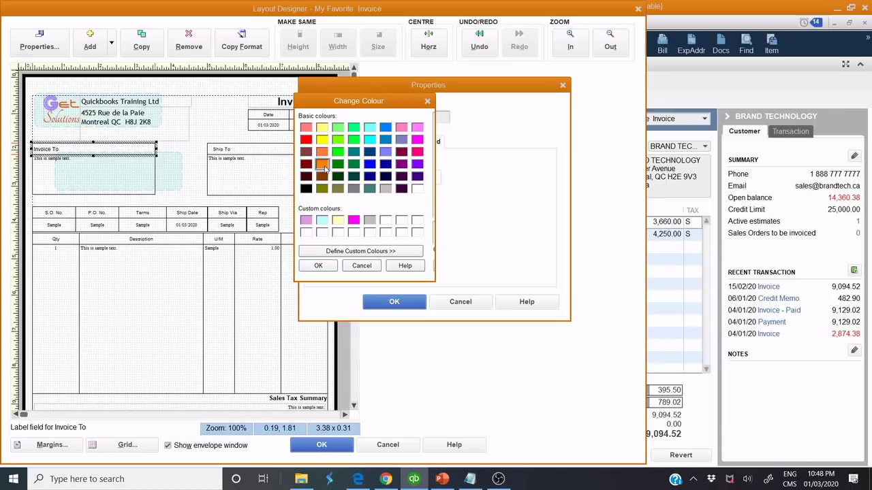
{"action": "left_click", "coordinate": [348, 252]}
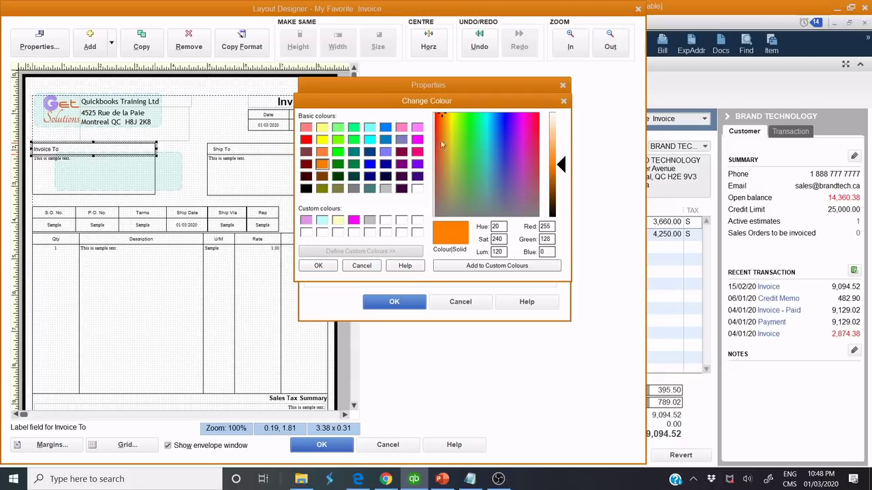
{"action": "left_click", "coordinate": [448, 120]}
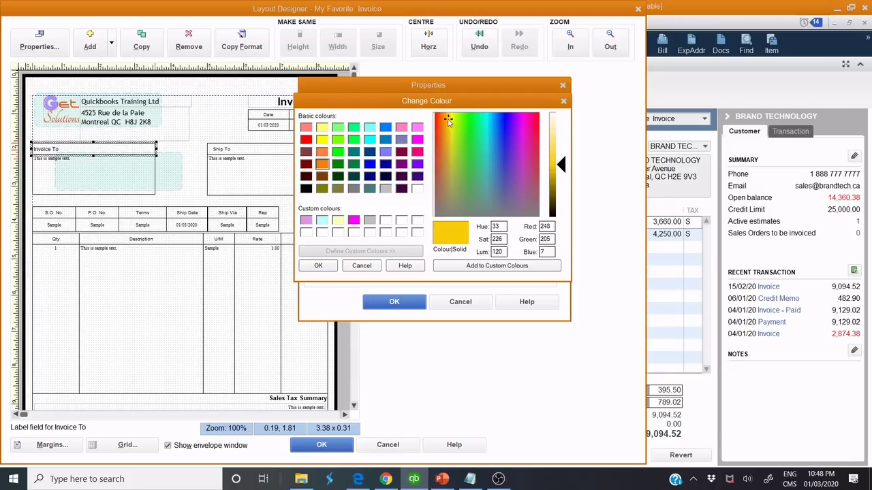
{"action": "left_click", "coordinate": [477, 267]}
{"action": "left_click", "coordinate": [318, 265]}
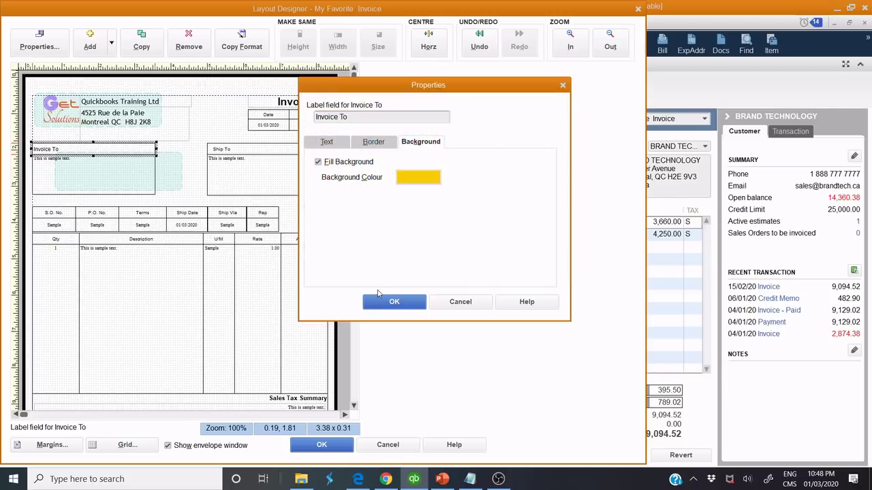
{"action": "left_click", "coordinate": [378, 301]}
- Fill the Ship To label's background with the saved yellow custom colour
{"action": "double_click", "coordinate": [252, 157]}
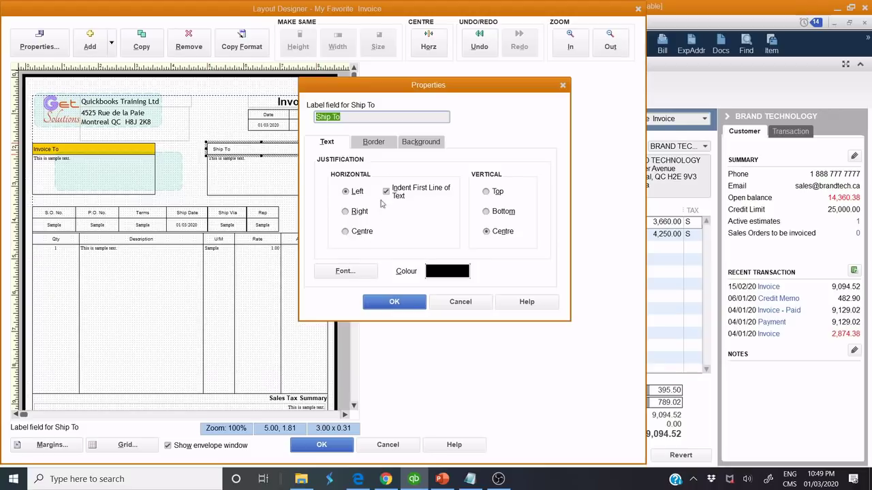
{"action": "left_click", "coordinate": [420, 142]}
{"action": "left_click", "coordinate": [342, 166]}
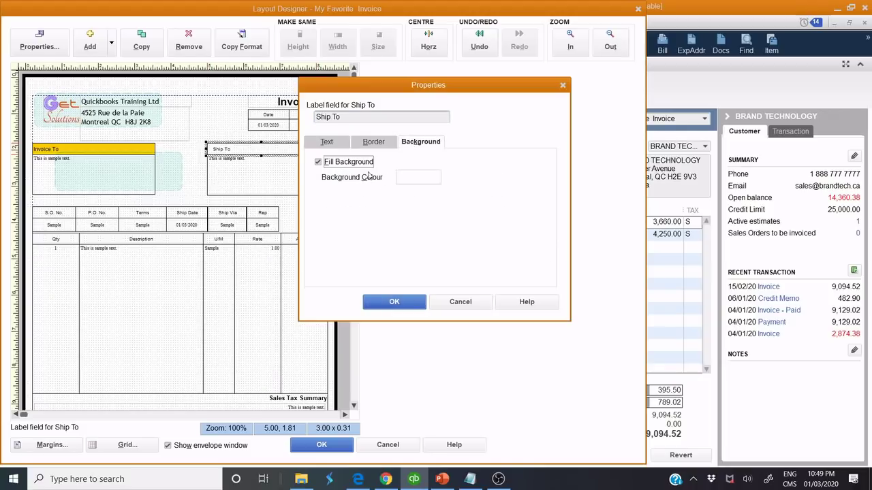
{"action": "left_click", "coordinate": [418, 178]}
{"action": "left_click", "coordinate": [306, 220]}
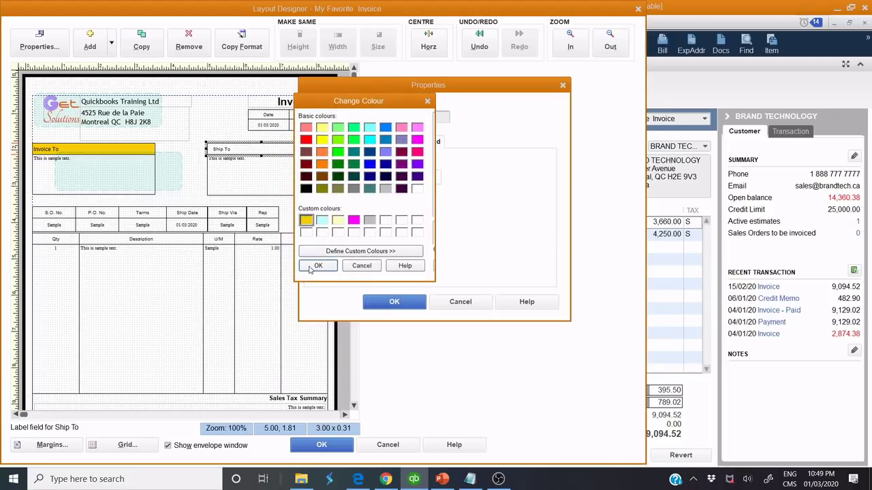
{"action": "left_click", "coordinate": [316, 266]}
{"action": "left_click", "coordinate": [378, 303]}
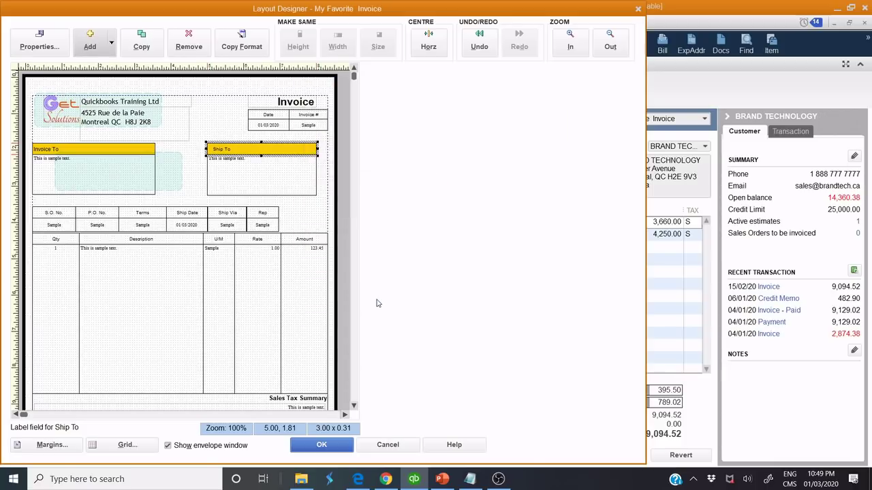
- Turn on the background fill for the Invoice title label and try to apply the saved yellow custom colour
{"action": "left_click", "coordinate": [285, 111]}
{"action": "double_click", "coordinate": [285, 111]}
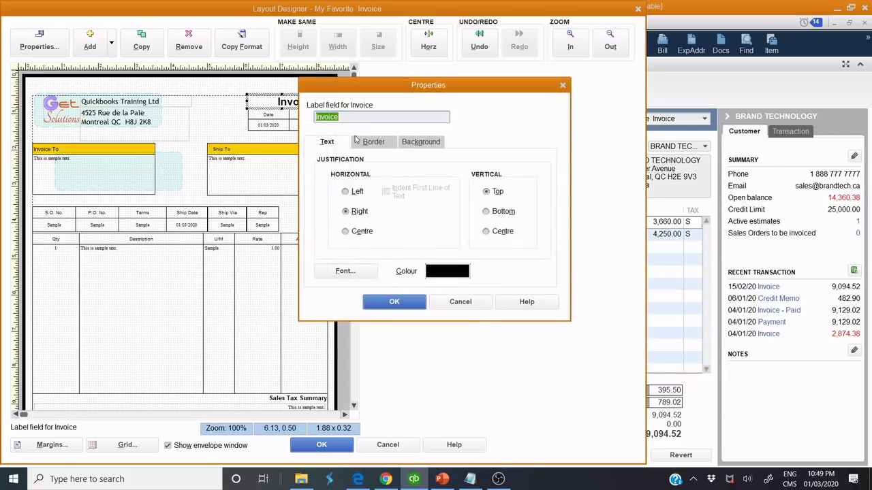
{"action": "left_click", "coordinate": [420, 141]}
{"action": "left_click", "coordinate": [340, 163]}
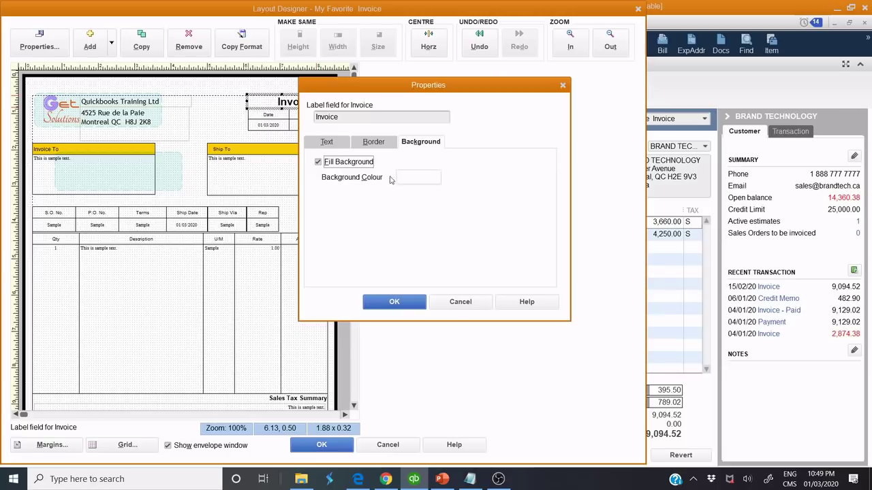
{"action": "left_click", "coordinate": [409, 178]}
{"action": "left_click", "coordinate": [303, 223]}
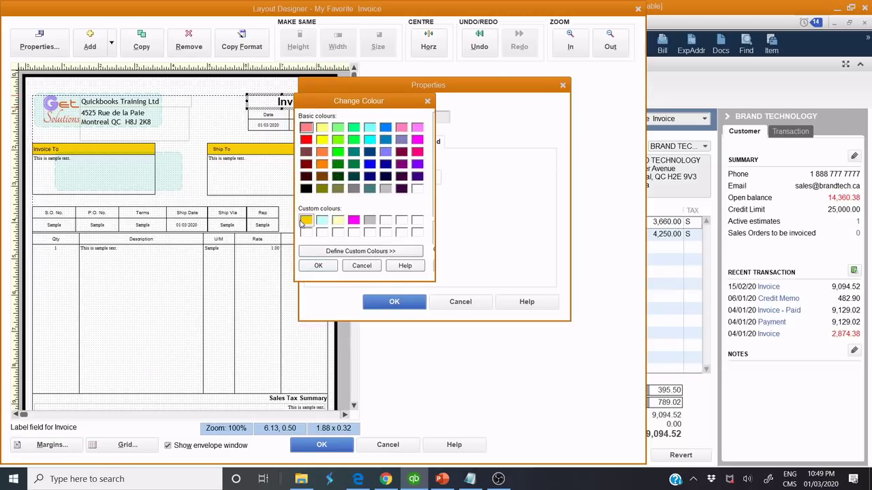
{"action": "left_click", "coordinate": [318, 266]}
{"action": "left_click", "coordinate": [386, 300]}
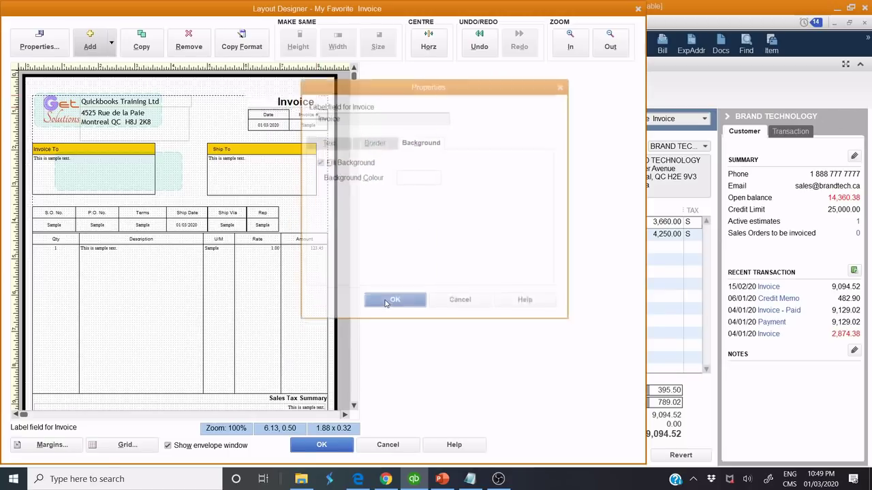
- Set the Invoice title label's background to the saved yellow custom colour and widen the label to 2.13
{"action": "double_click", "coordinate": [300, 103]}
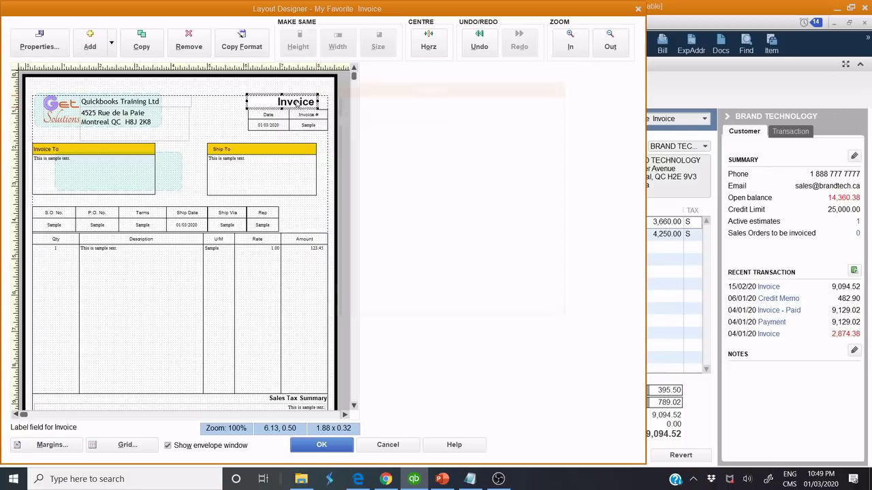
{"action": "left_click", "coordinate": [415, 141]}
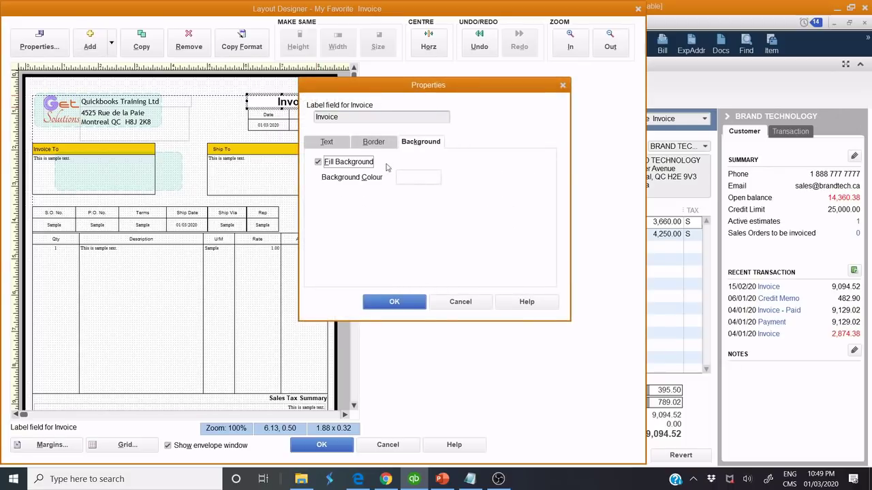
{"action": "left_click", "coordinate": [419, 178]}
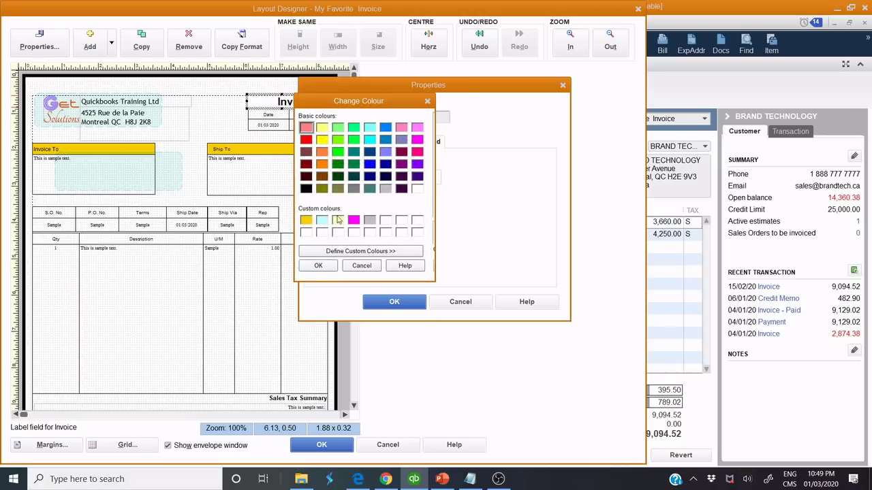
{"action": "left_click", "coordinate": [306, 221]}
{"action": "left_click", "coordinate": [318, 266]}
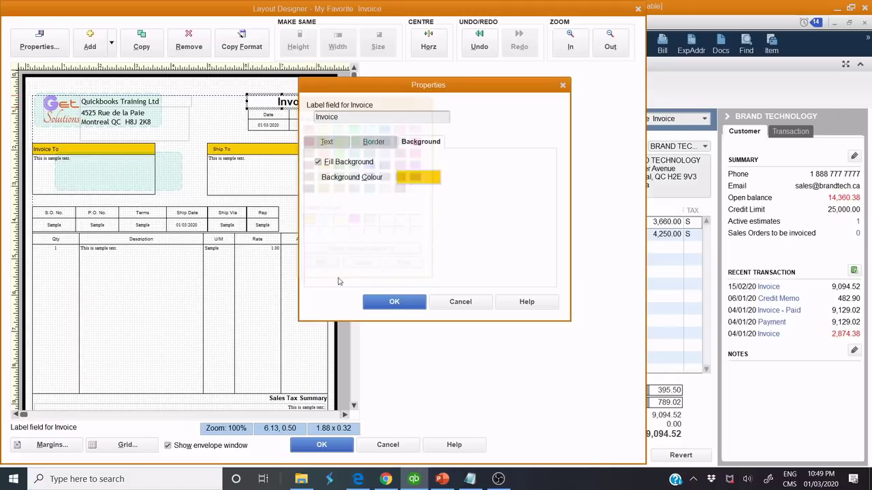
{"action": "left_click", "coordinate": [389, 306]}
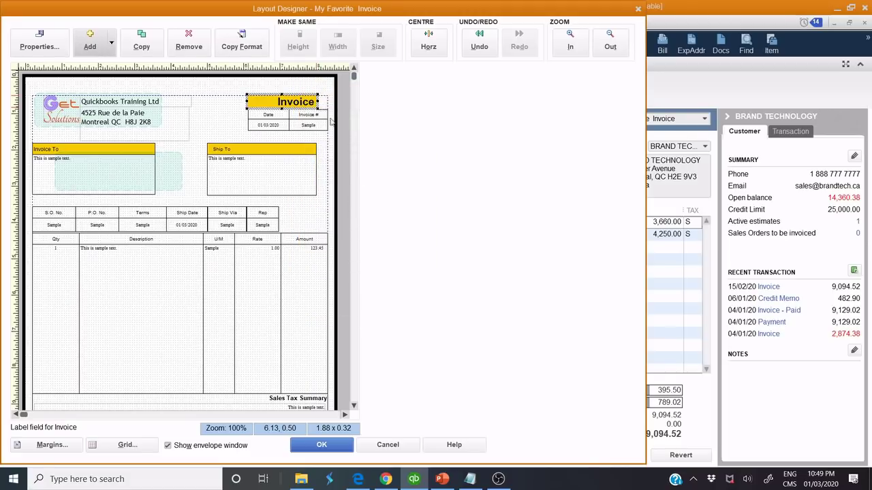
{"action": "left_click_drag", "start_coordinate": [322, 105], "coordinate": [326, 107]}
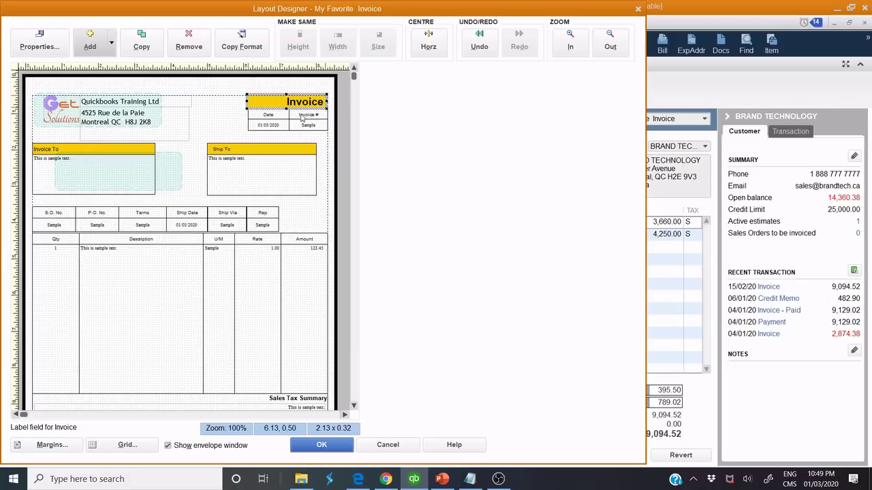
- Set the Invoice title label's horizontal justification to left
{"action": "double_click", "coordinate": [295, 106]}
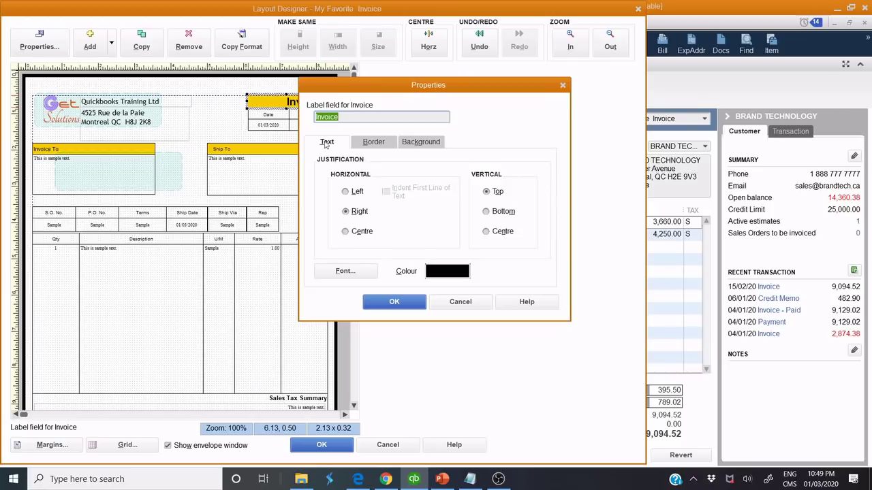
{"action": "left_click", "coordinate": [346, 192]}
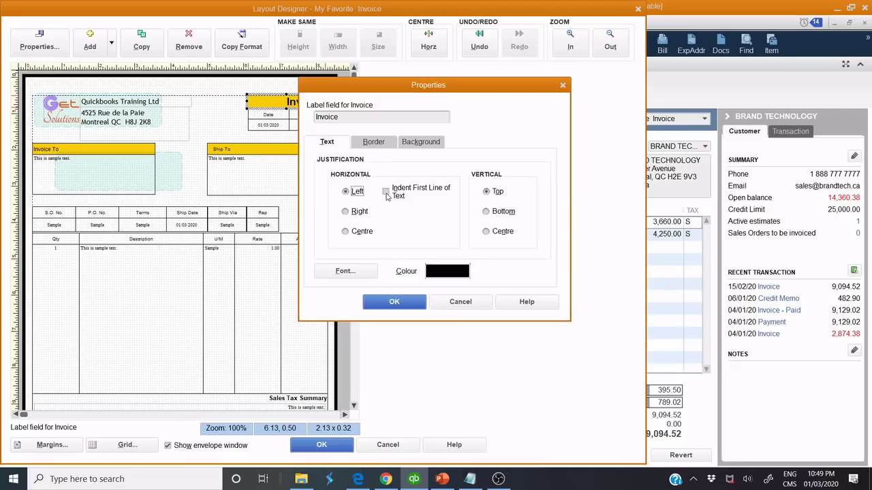
{"action": "left_click", "coordinate": [392, 304]}
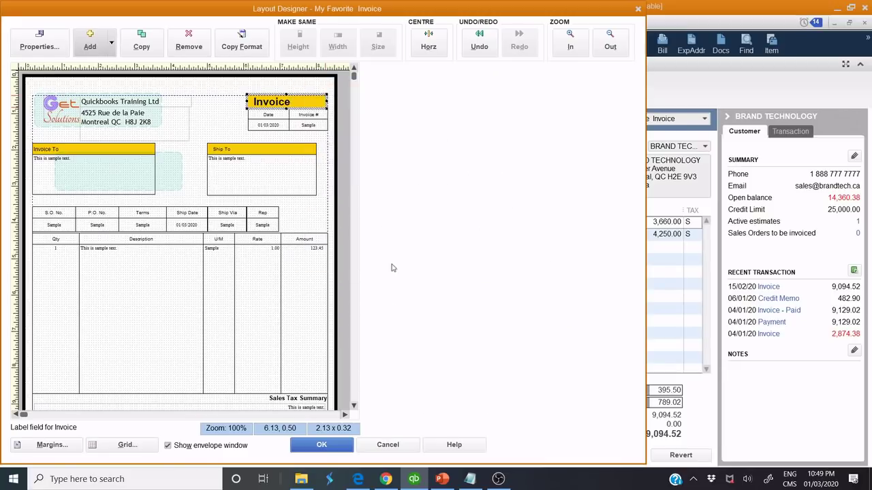
- Centre the Invoice title label's text horizontally
{"action": "double_click", "coordinate": [289, 107]}
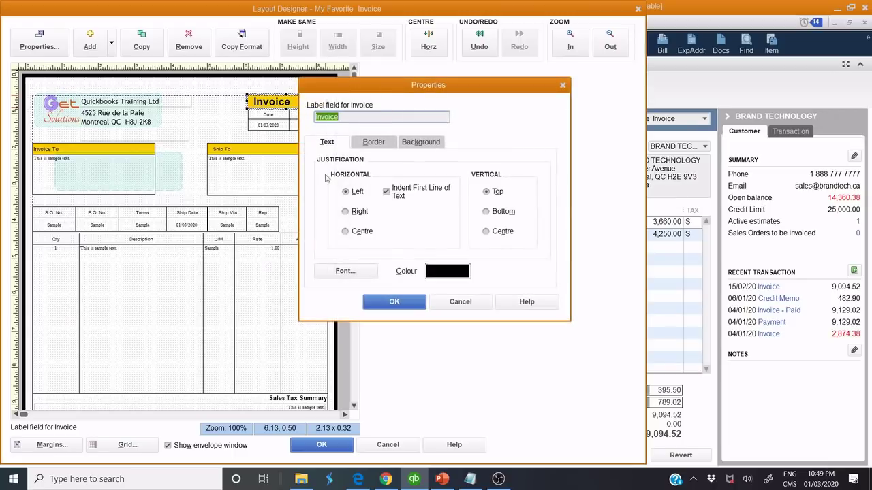
{"action": "left_click", "coordinate": [346, 232]}
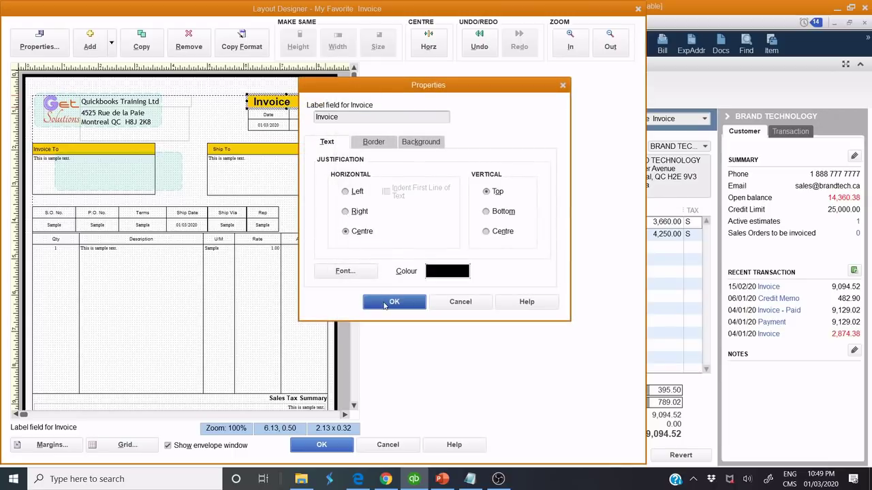
{"action": "left_click", "coordinate": [393, 302]}
{"action": "left_click", "coordinate": [302, 185]}
- Set the Invoice To label's font style to Bold
{"action": "left_click", "coordinate": [93, 149]}
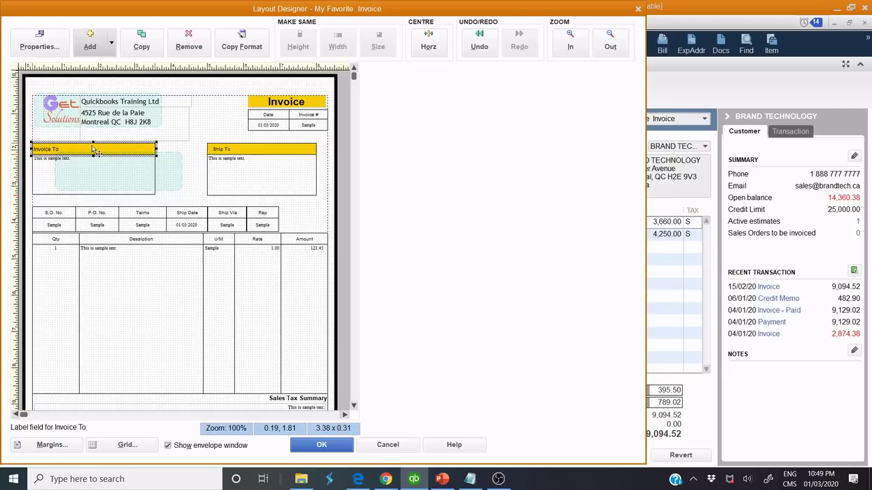
{"action": "double_click", "coordinate": [94, 149]}
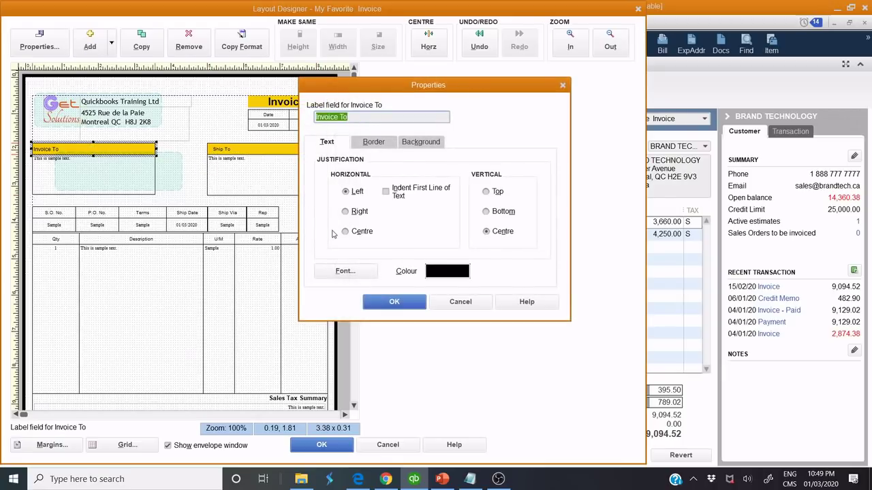
{"action": "left_click", "coordinate": [346, 271]}
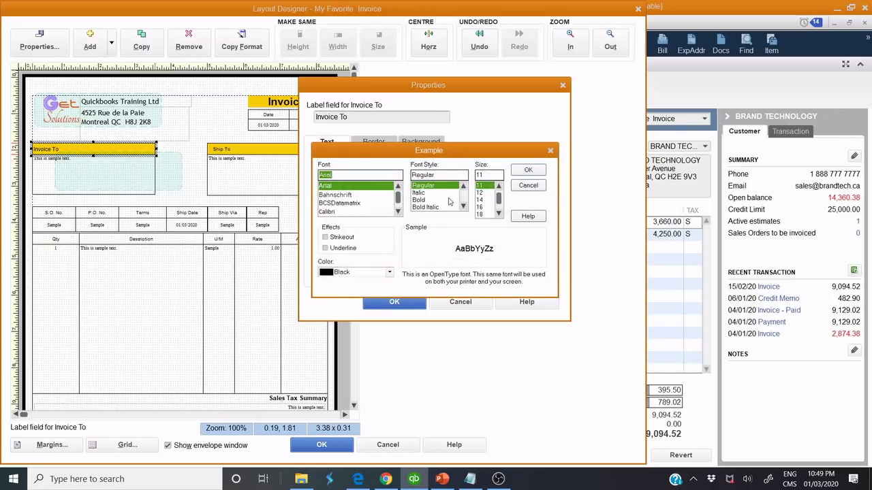
{"action": "left_click", "coordinate": [427, 200]}
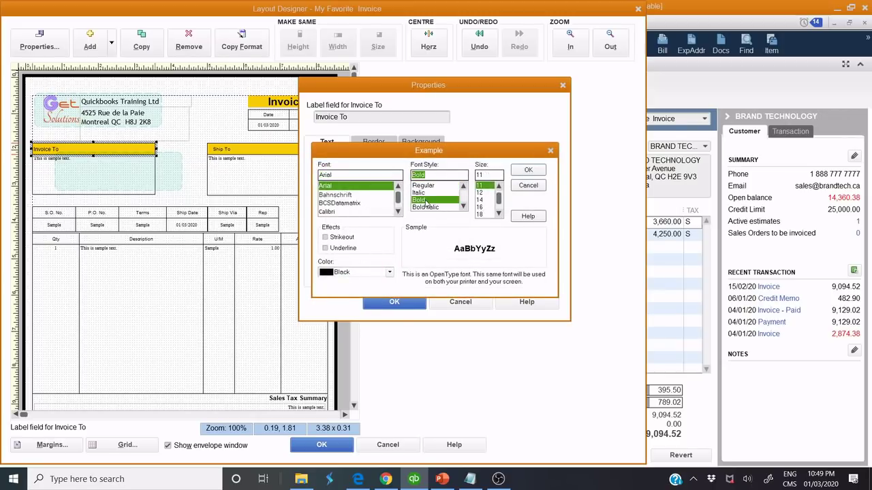
{"action": "left_click", "coordinate": [528, 169]}
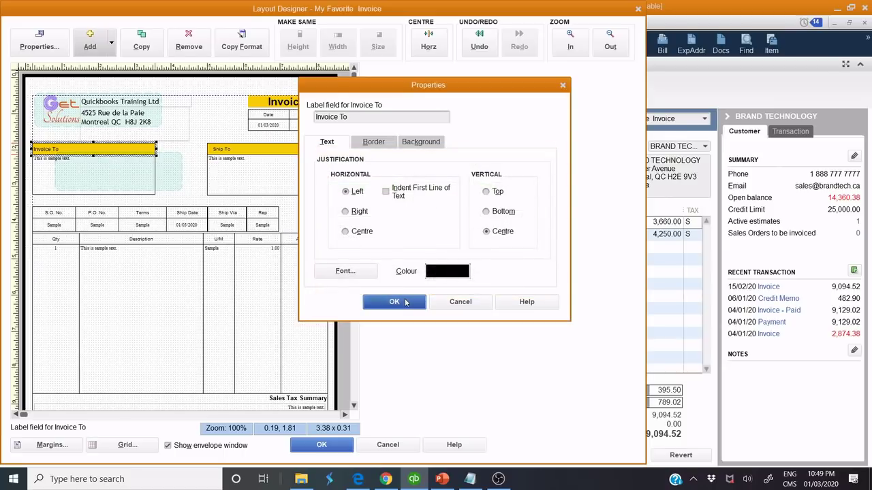
{"action": "left_click", "coordinate": [394, 302]}
- Set the Ship To label's font style to Bold
{"action": "double_click", "coordinate": [250, 154]}
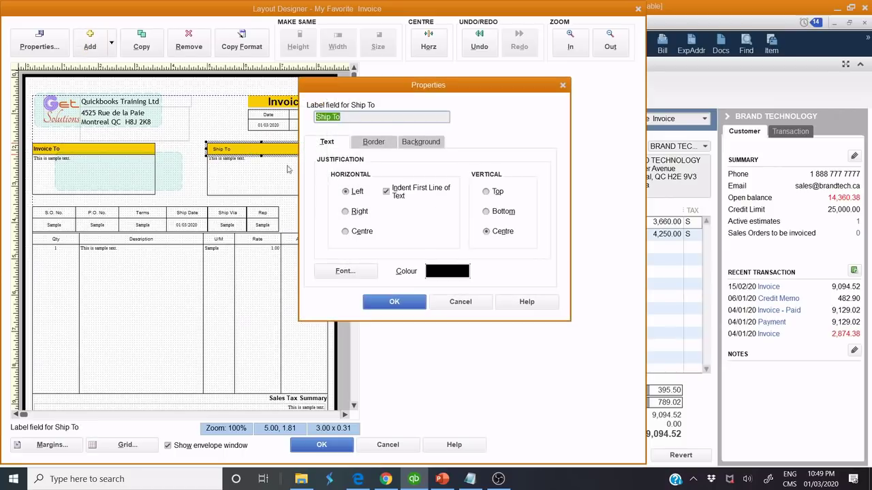
{"action": "left_click", "coordinate": [356, 272]}
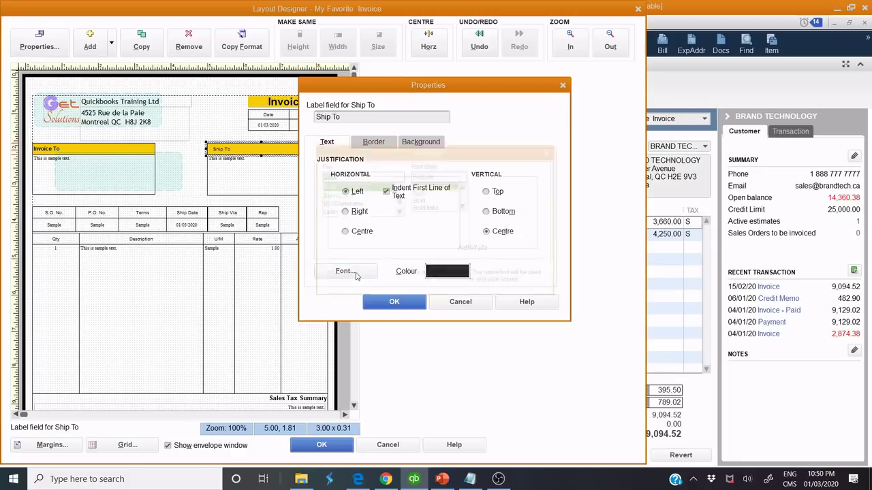
{"action": "left_click", "coordinate": [418, 200]}
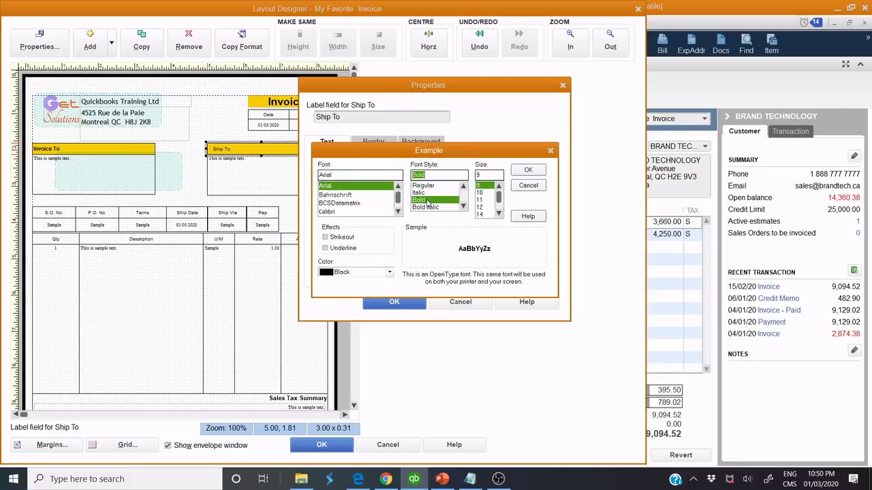
{"action": "left_click", "coordinate": [528, 170]}
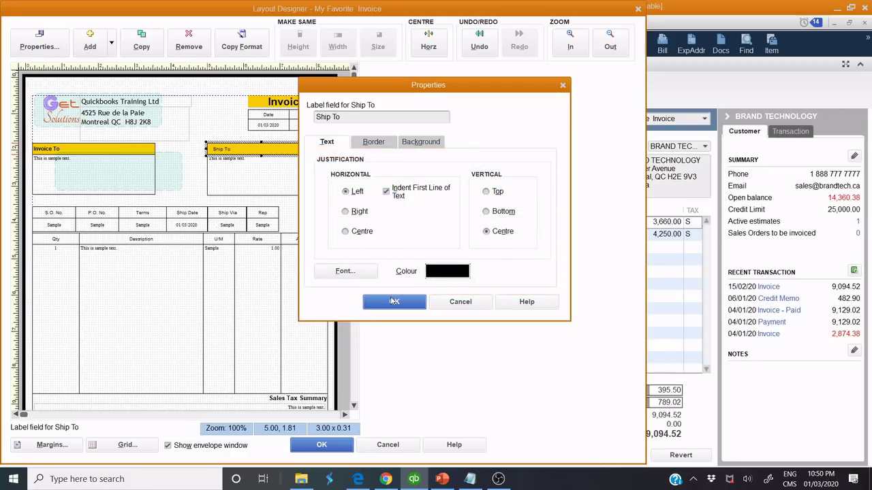
{"action": "left_click", "coordinate": [392, 301]}
{"action": "left_click", "coordinate": [294, 213]}
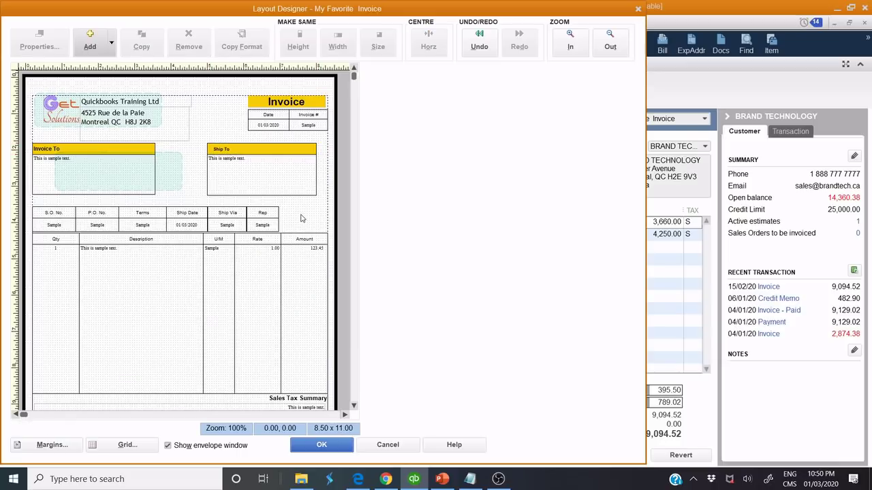
- Fill the S.O. No. column header's background with the saved yellow custom colour
{"action": "double_click", "coordinate": [65, 214]}
{"action": "left_click", "coordinate": [425, 146]}
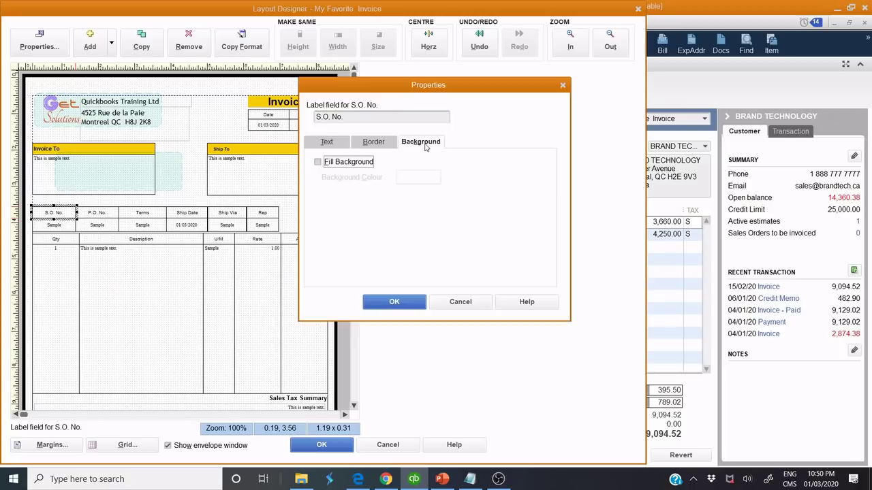
{"action": "left_click", "coordinate": [345, 163]}
{"action": "left_click", "coordinate": [408, 179]}
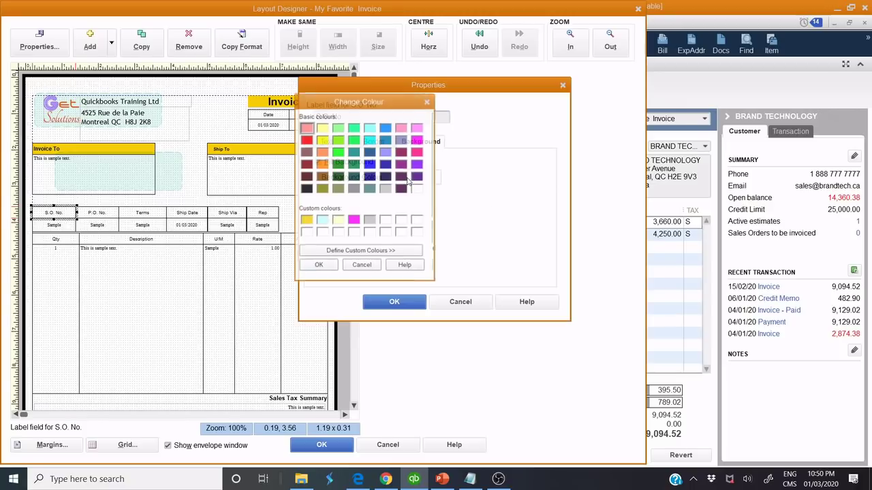
{"action": "left_click", "coordinate": [307, 220]}
{"action": "left_click", "coordinate": [319, 266]}
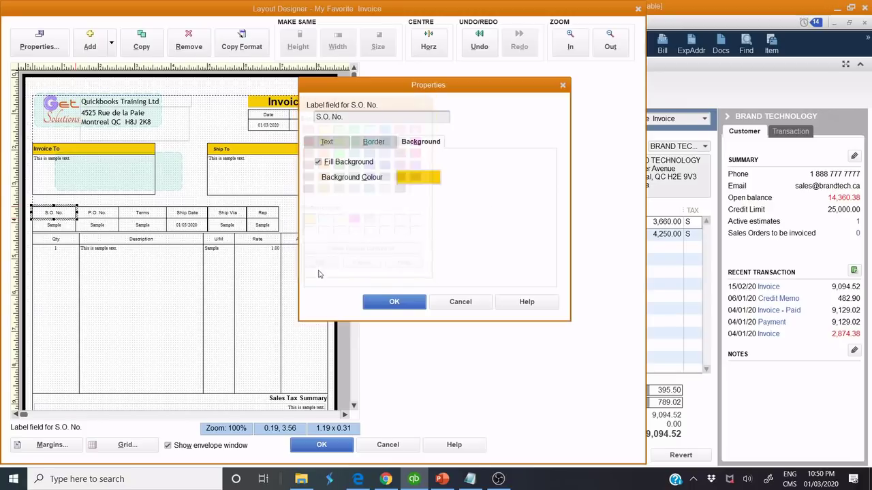
{"action": "left_click", "coordinate": [394, 302]}
- Fill the P.O. No. column header's background with the saved yellow custom colour
{"action": "left_click", "coordinate": [109, 219]}
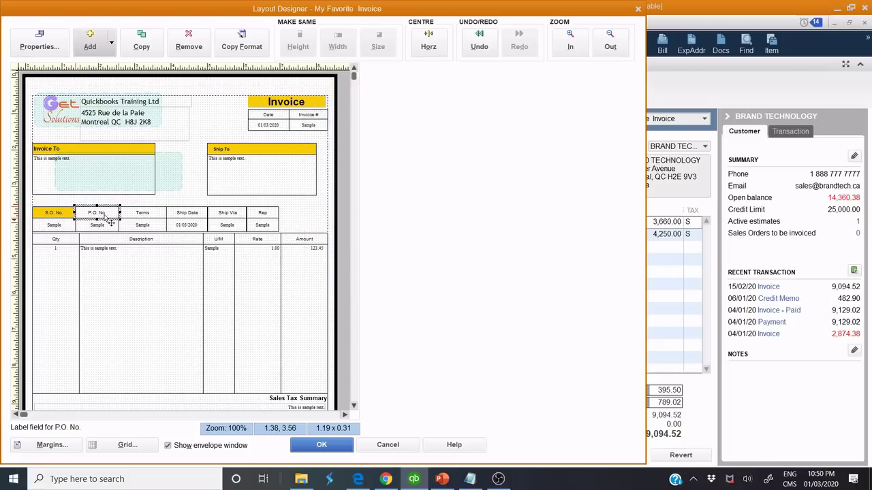
{"action": "double_click", "coordinate": [109, 219]}
{"action": "left_click", "coordinate": [345, 271]}
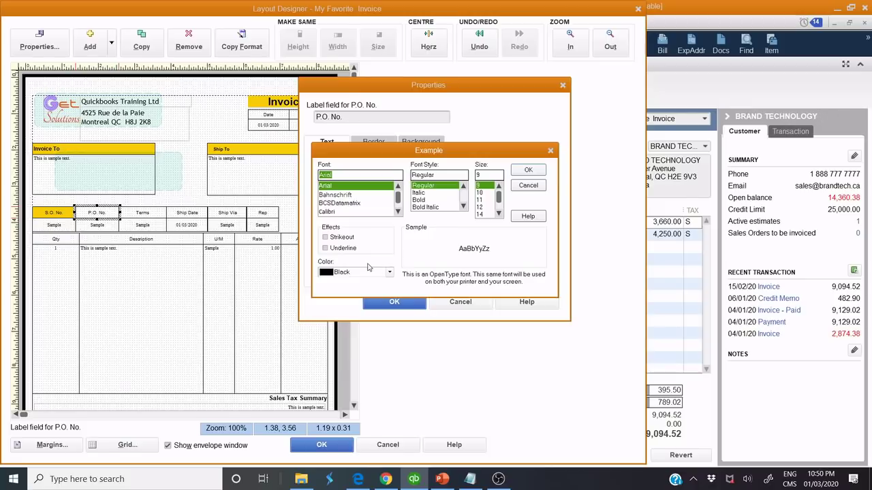
{"action": "left_click", "coordinate": [528, 186]}
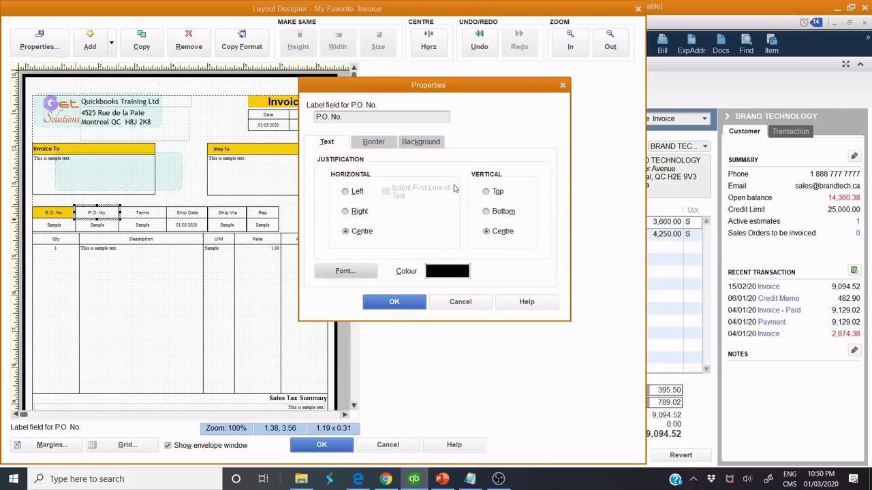
{"action": "left_click", "coordinate": [423, 142]}
{"action": "left_click", "coordinate": [318, 161]}
{"action": "left_click", "coordinate": [418, 179]}
{"action": "left_click", "coordinate": [306, 220]}
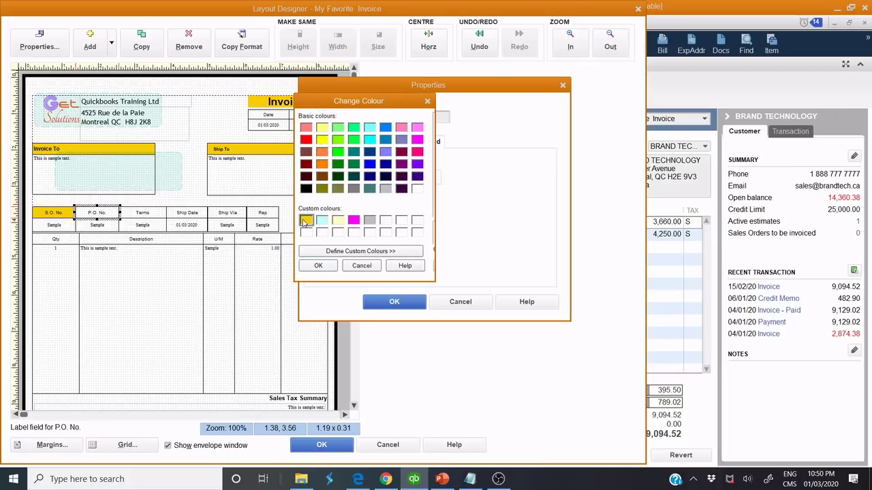
{"action": "left_click", "coordinate": [318, 266]}
{"action": "left_click", "coordinate": [392, 301]}
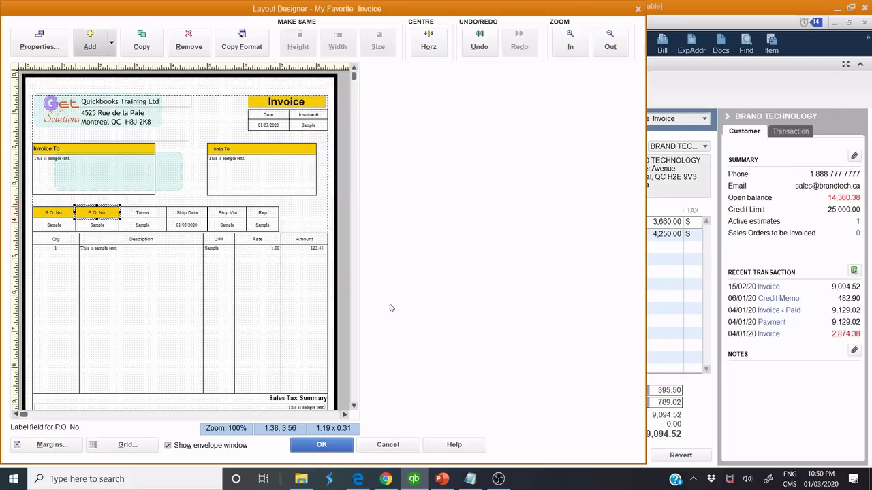
- Fill the Terms column header's background with the saved yellow custom colour
{"action": "left_click", "coordinate": [146, 215]}
{"action": "double_click", "coordinate": [146, 215]}
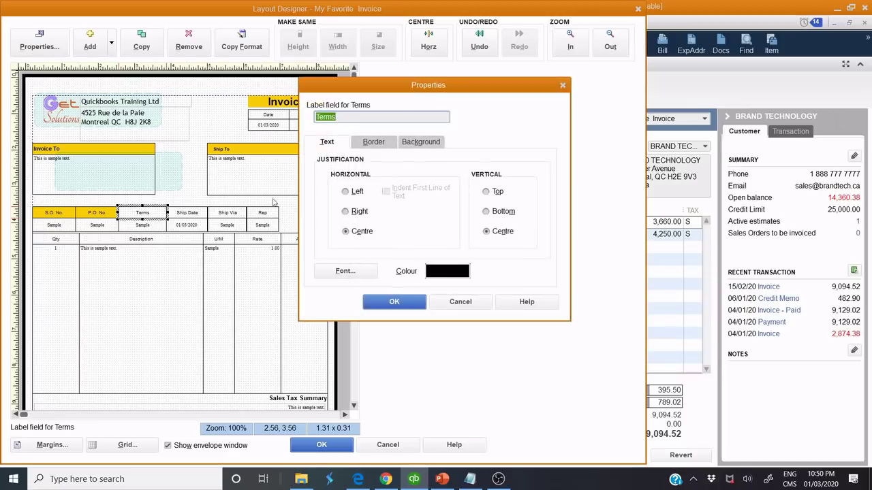
{"action": "left_click", "coordinate": [407, 145]}
{"action": "left_click", "coordinate": [344, 163]}
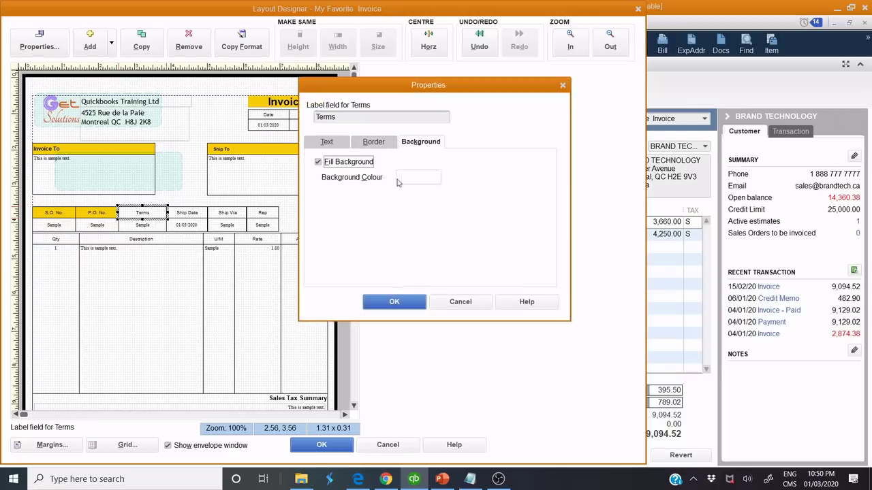
{"action": "left_click", "coordinate": [410, 178]}
{"action": "left_click", "coordinate": [304, 221]}
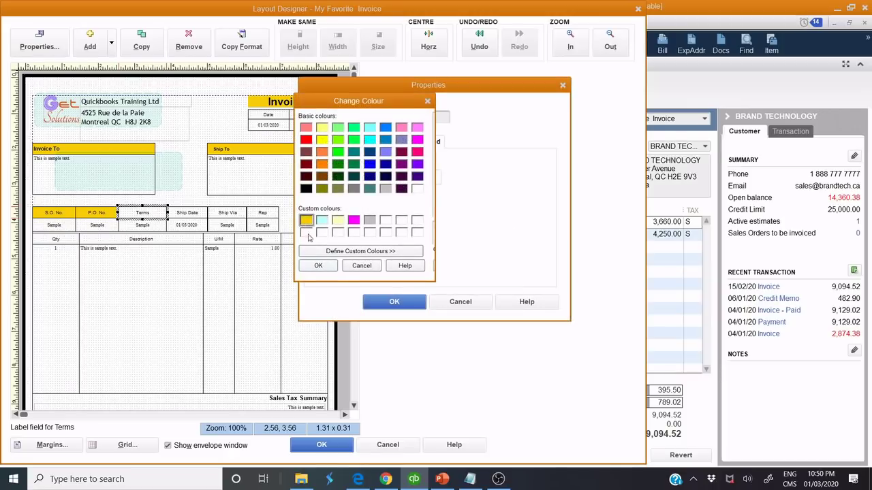
{"action": "left_click", "coordinate": [318, 266]}
{"action": "left_click", "coordinate": [385, 301]}
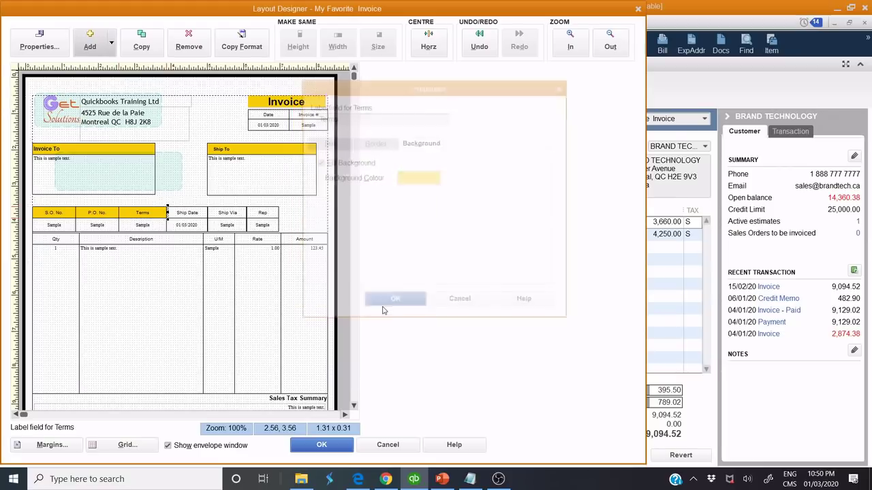
- Fill the Ship Date column header's background with the saved yellow custom colour
{"action": "double_click", "coordinate": [188, 216]}
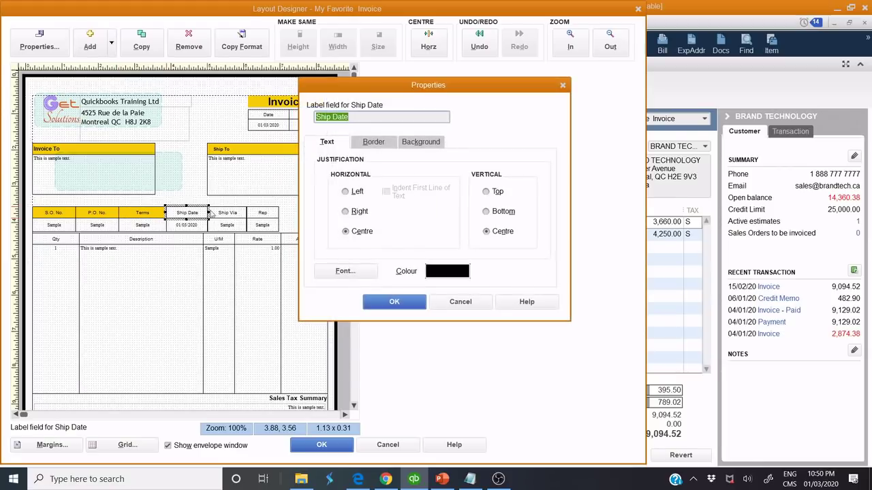
{"action": "left_click", "coordinate": [414, 145]}
{"action": "left_click", "coordinate": [361, 164]}
{"action": "left_click", "coordinate": [416, 179]}
{"action": "left_click", "coordinate": [308, 219]}
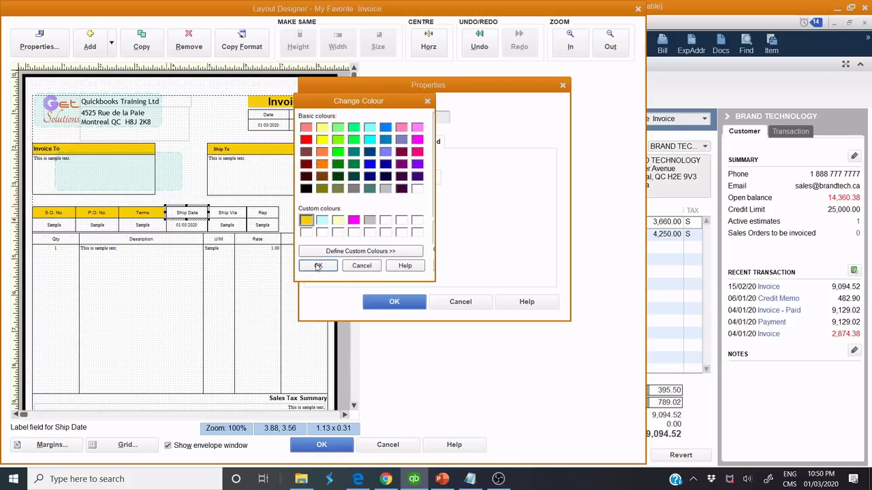
{"action": "left_click", "coordinate": [320, 264]}
{"action": "left_click", "coordinate": [382, 301]}
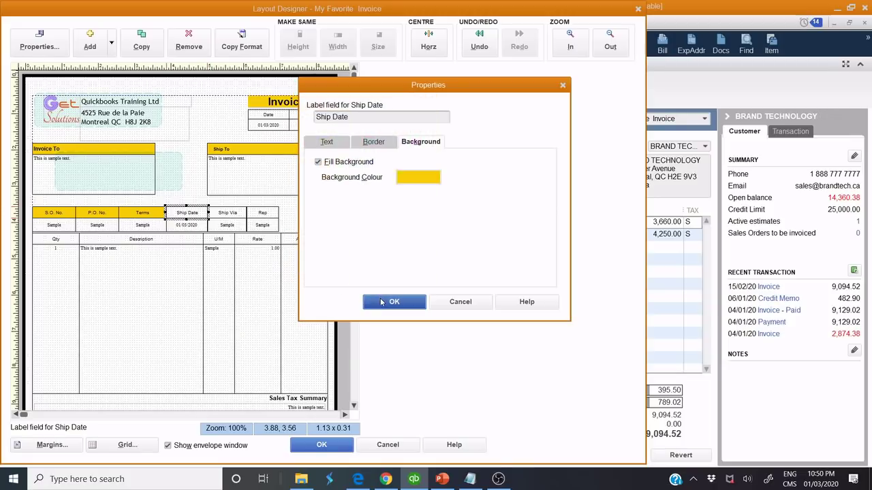
- Fill the Ship Via column header's background with the saved yellow custom colour
{"action": "double_click", "coordinate": [227, 214]}
{"action": "left_click", "coordinate": [414, 141]}
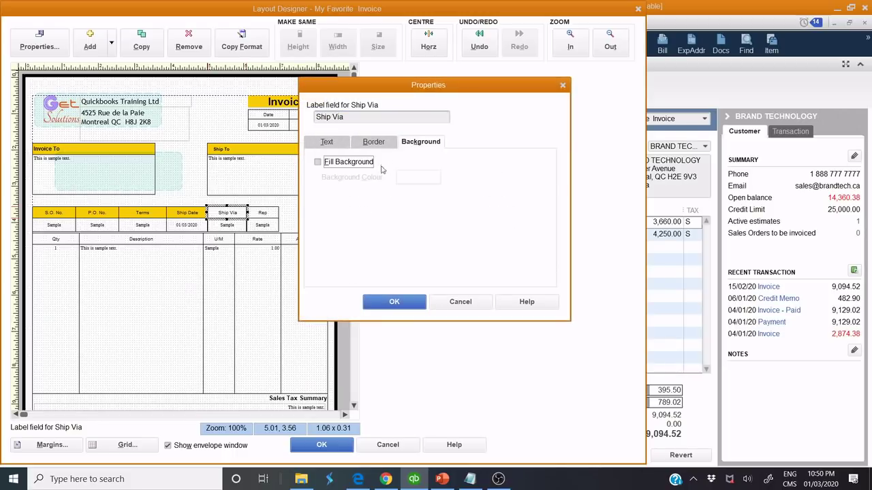
{"action": "left_click", "coordinate": [358, 164]}
{"action": "left_click", "coordinate": [411, 177]}
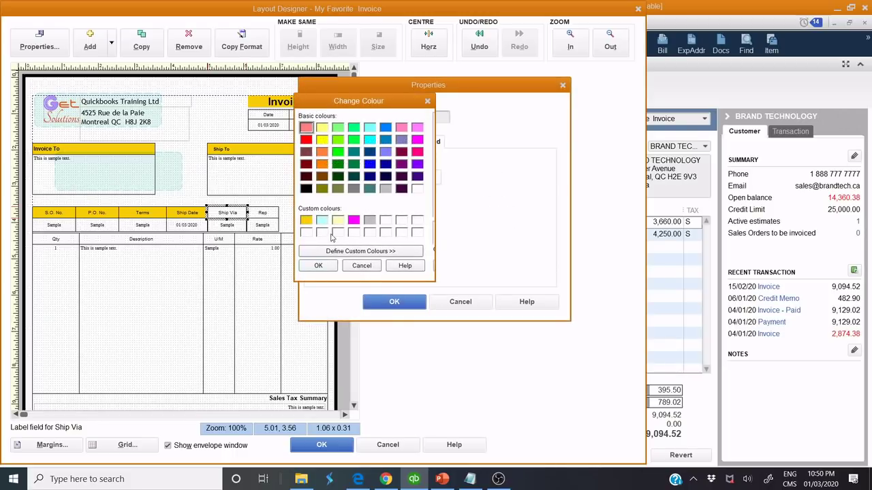
{"action": "left_click", "coordinate": [305, 220]}
{"action": "left_click", "coordinate": [313, 268]}
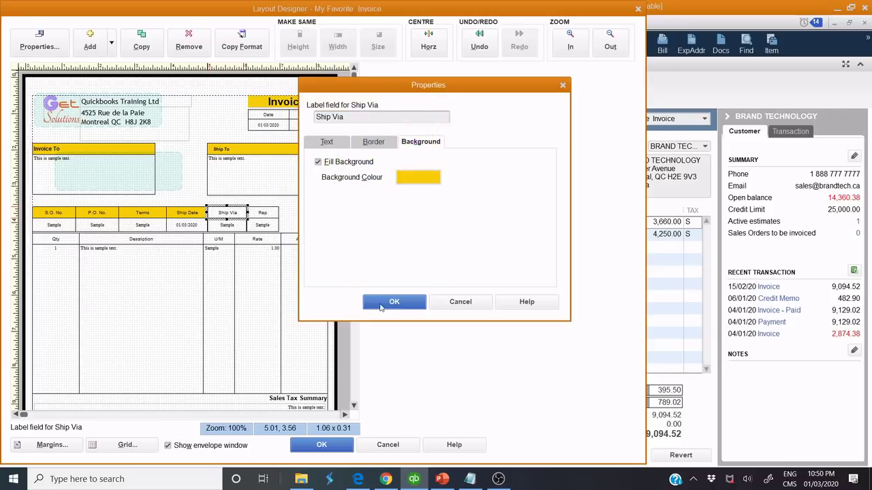
{"action": "left_click", "coordinate": [390, 306]}
- Fill the Rep column header's background with the saved yellow custom colour and deselect the field
{"action": "left_click", "coordinate": [269, 214]}
{"action": "double_click", "coordinate": [269, 214]}
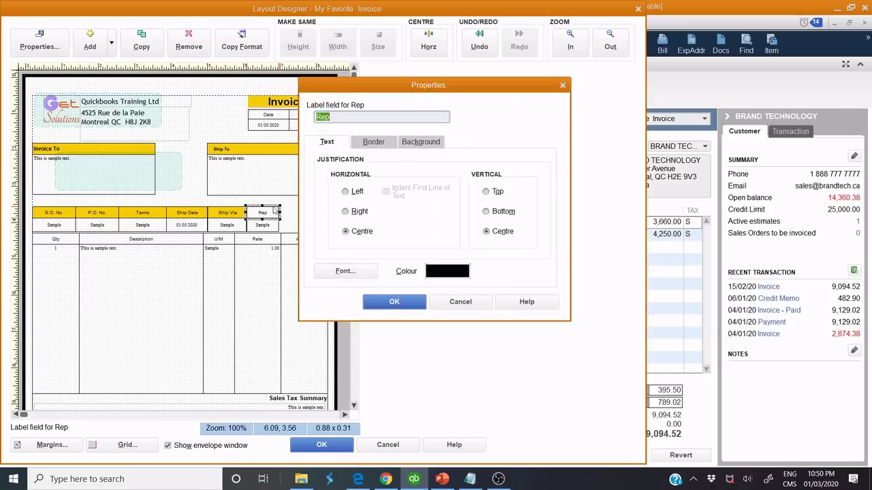
{"action": "left_click", "coordinate": [411, 144]}
{"action": "left_click", "coordinate": [317, 162]}
{"action": "left_click", "coordinate": [417, 177]}
{"action": "left_click", "coordinate": [310, 223]}
{"action": "left_click", "coordinate": [318, 266]}
{"action": "left_click", "coordinate": [373, 300]}
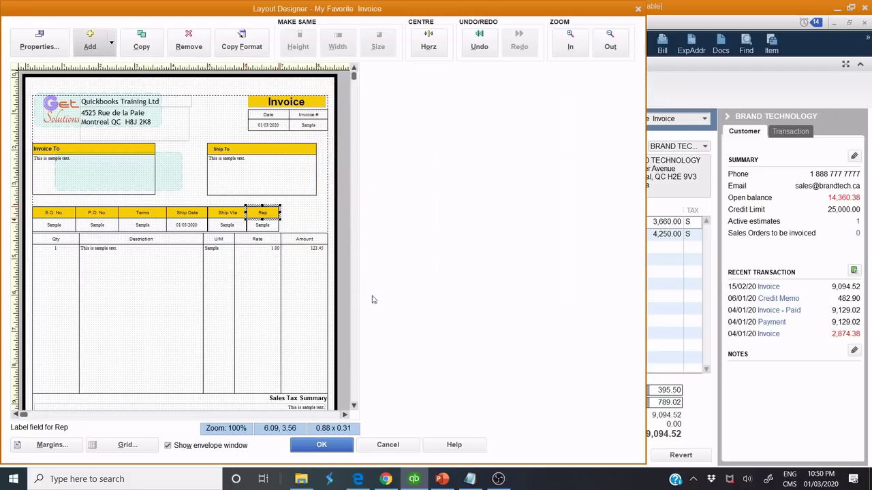
{"action": "left_click", "coordinate": [308, 212]}
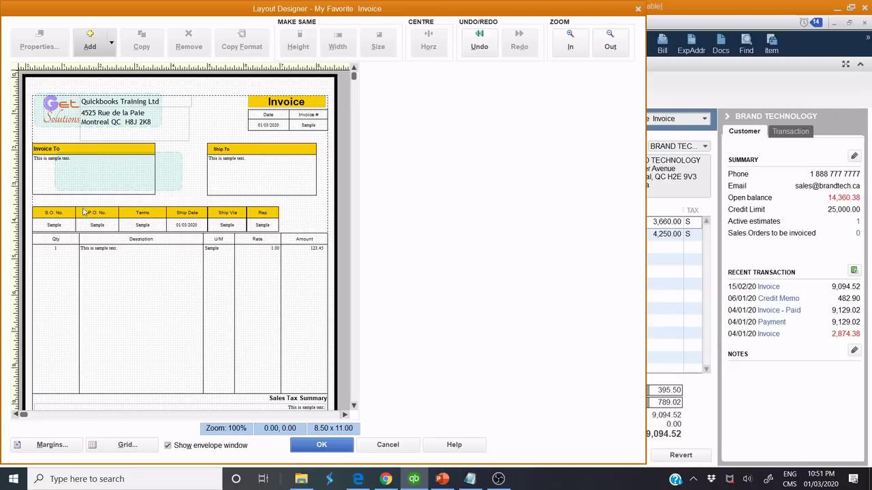
- Try the rounded-corner sizes on the S.O. No. header's border and set its thickness to 2pt
{"action": "double_click", "coordinate": [59, 215]}
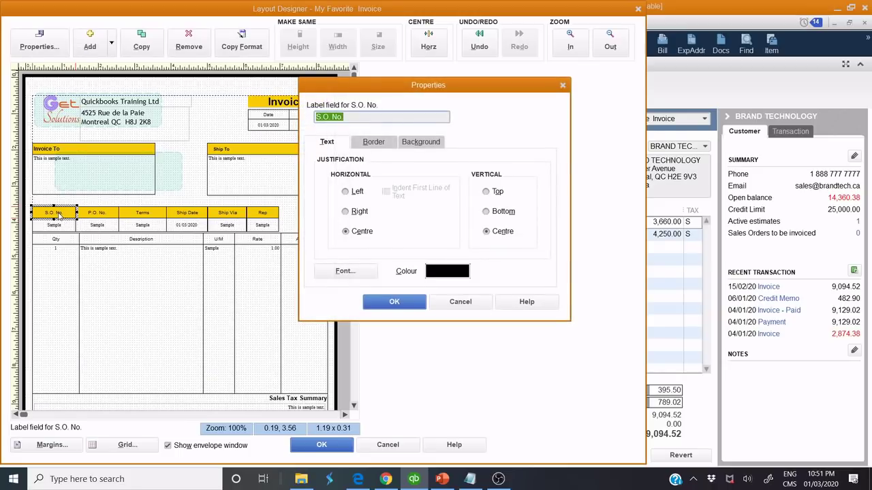
{"action": "left_click", "coordinate": [372, 142]}
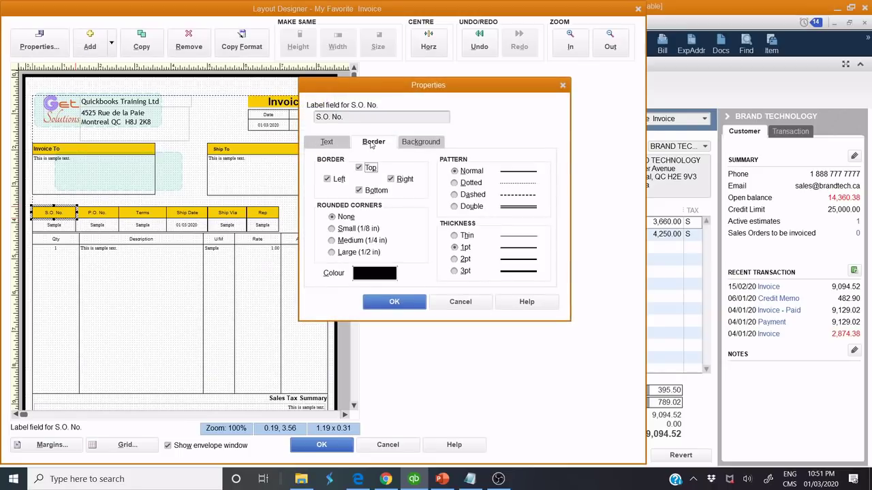
{"action": "left_click", "coordinate": [332, 229]}
{"action": "left_click", "coordinate": [333, 242]}
{"action": "left_click", "coordinate": [332, 253]}
{"action": "left_click", "coordinate": [454, 259]}
{"action": "left_click", "coordinate": [395, 302]}
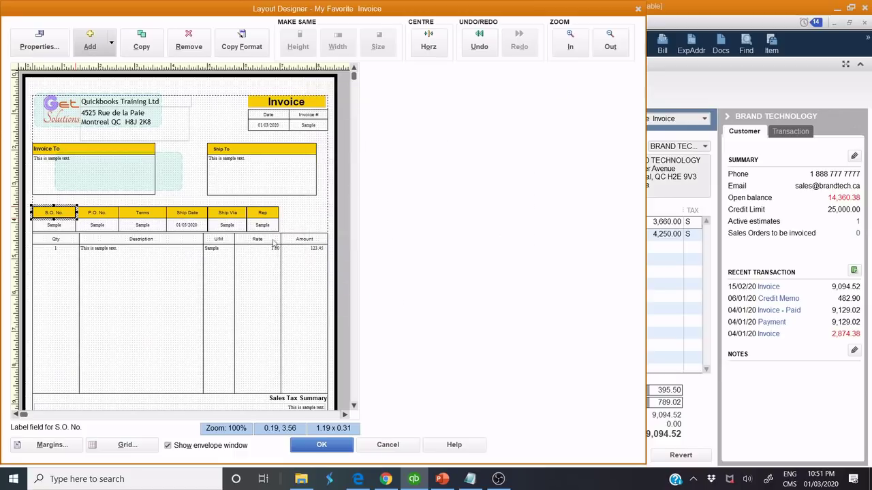
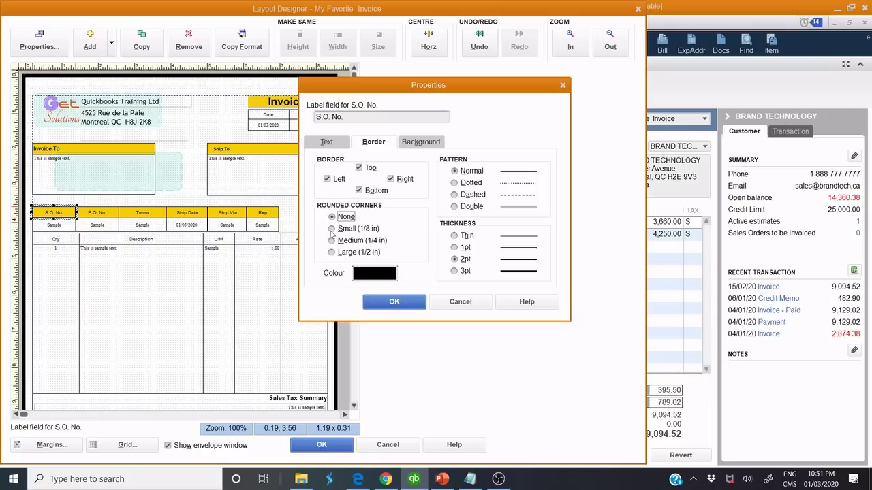
- Give the S.O. No. header's border Small (1/8 in) rounded corners and Thin thickness
{"action": "left_click", "coordinate": [453, 236]}
{"action": "left_click", "coordinate": [399, 311]}
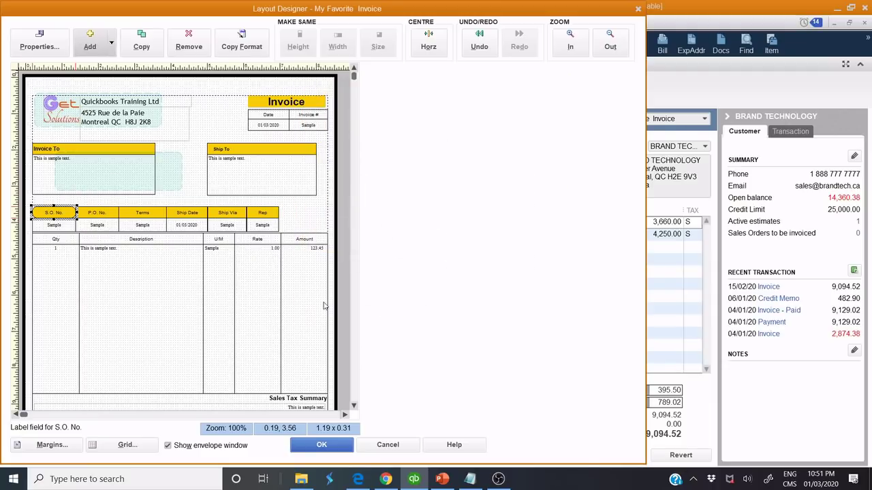
{"action": "left_click", "coordinate": [327, 305]}
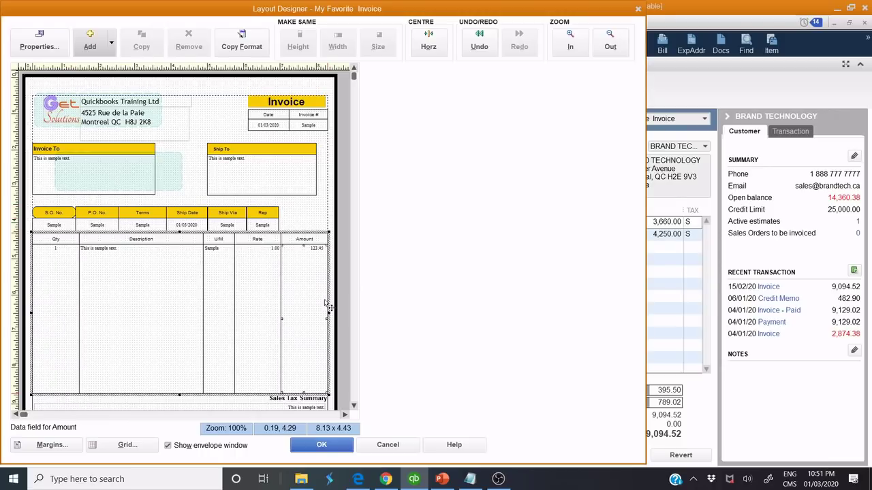
- Give the P.O. No. header's border Small (1/8 in) rounded corners and Thin thickness
{"action": "left_click", "coordinate": [92, 215]}
{"action": "double_click", "coordinate": [92, 215]}
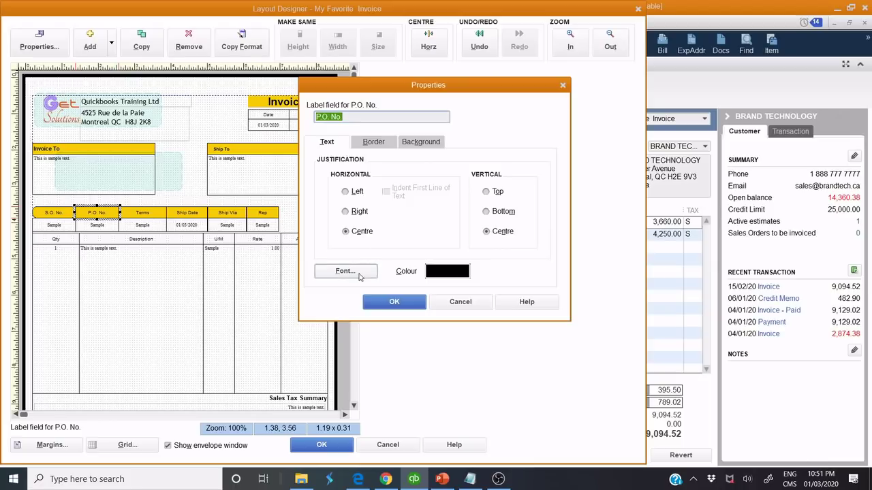
{"action": "left_click", "coordinate": [376, 142]}
{"action": "left_click", "coordinate": [332, 229]}
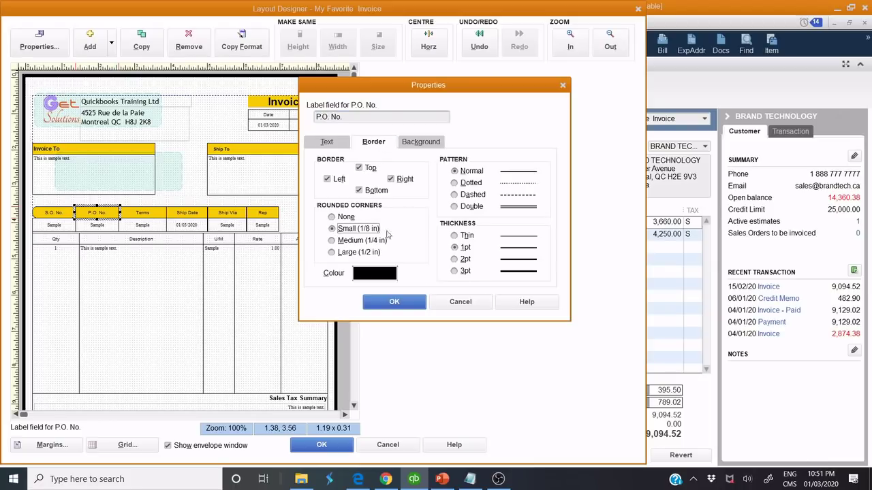
{"action": "left_click", "coordinate": [453, 235]}
{"action": "left_click", "coordinate": [414, 303]}
- Give the Terms header's border Small (1/8 in) rounded corners and Thin thickness
{"action": "double_click", "coordinate": [142, 213]}
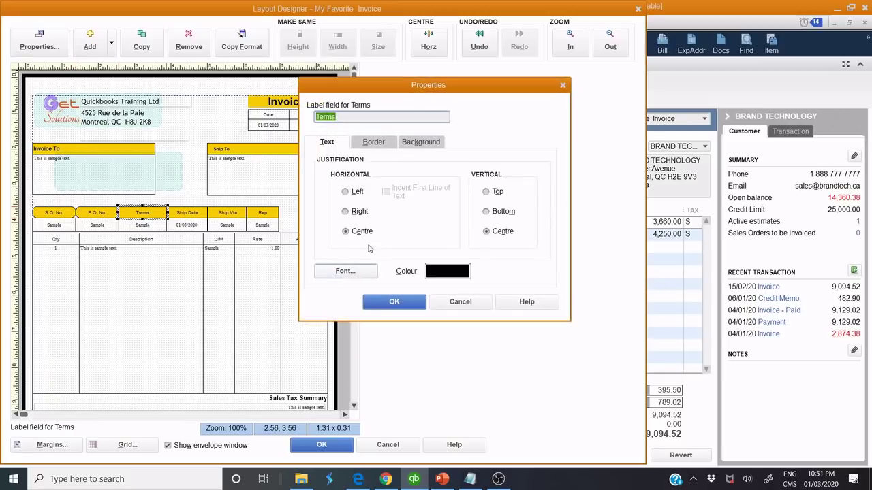
{"action": "left_click", "coordinate": [379, 144]}
{"action": "left_click", "coordinate": [338, 230]}
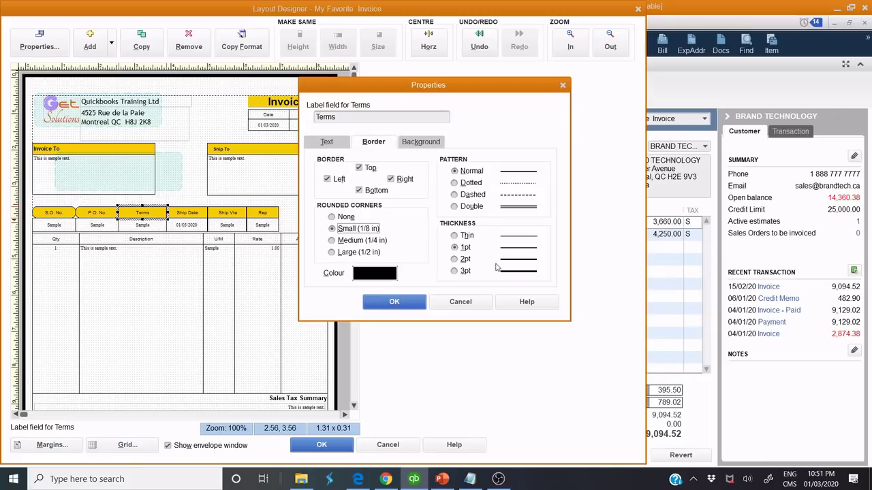
{"action": "left_click", "coordinate": [455, 236]}
{"action": "left_click", "coordinate": [392, 301]}
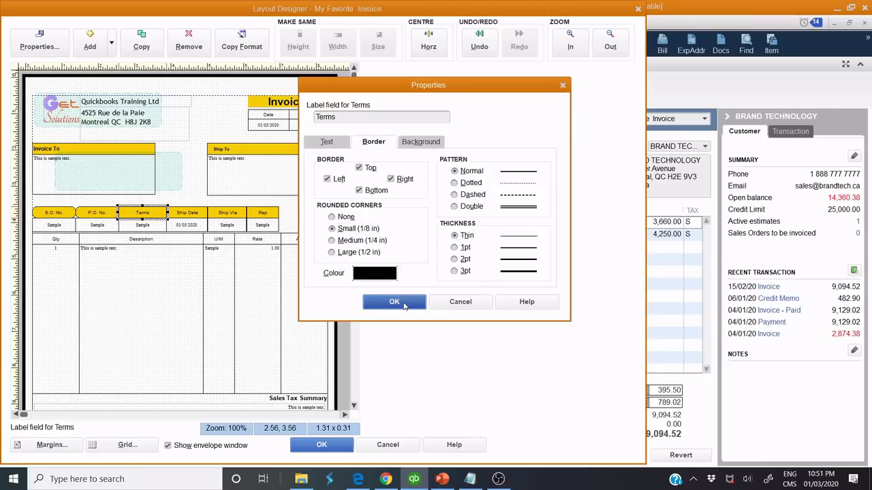
- Give the Ship Date header's border Small (1/8 in) rounded corners and Thin thickness
{"action": "double_click", "coordinate": [195, 215]}
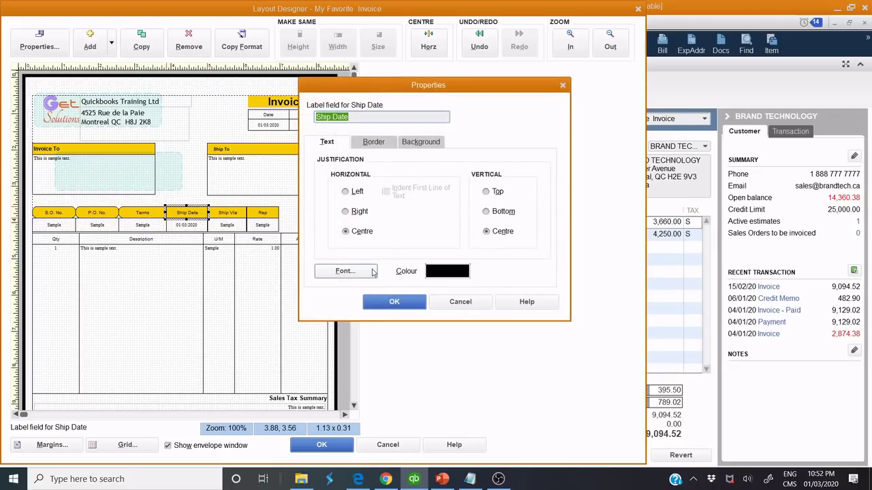
{"action": "left_click", "coordinate": [385, 143]}
{"action": "left_click", "coordinate": [331, 229]}
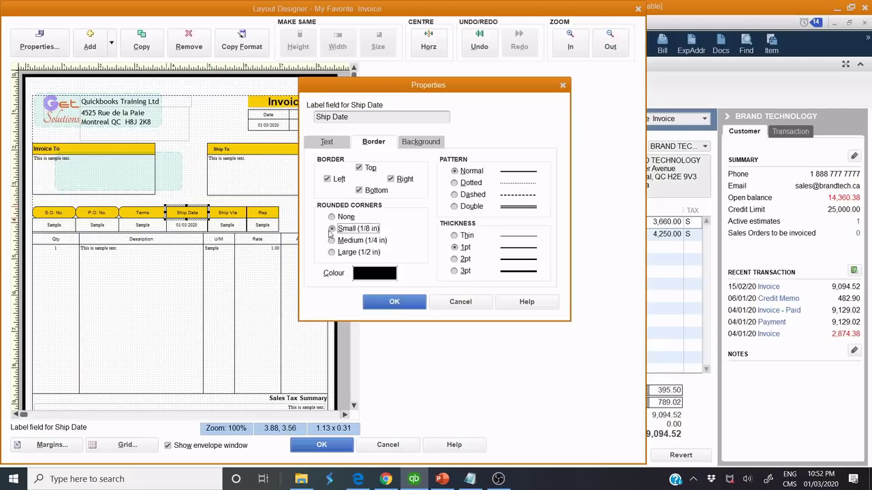
{"action": "left_click", "coordinate": [455, 236]}
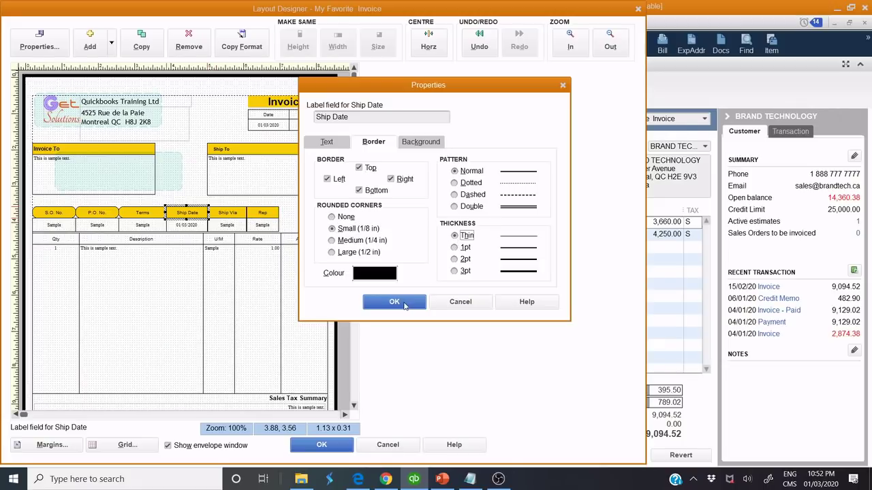
{"action": "left_click", "coordinate": [405, 305]}
- Give the Ship Via header's border Small (1/8 in) rounded corners and Thin thickness
{"action": "double_click", "coordinate": [240, 216]}
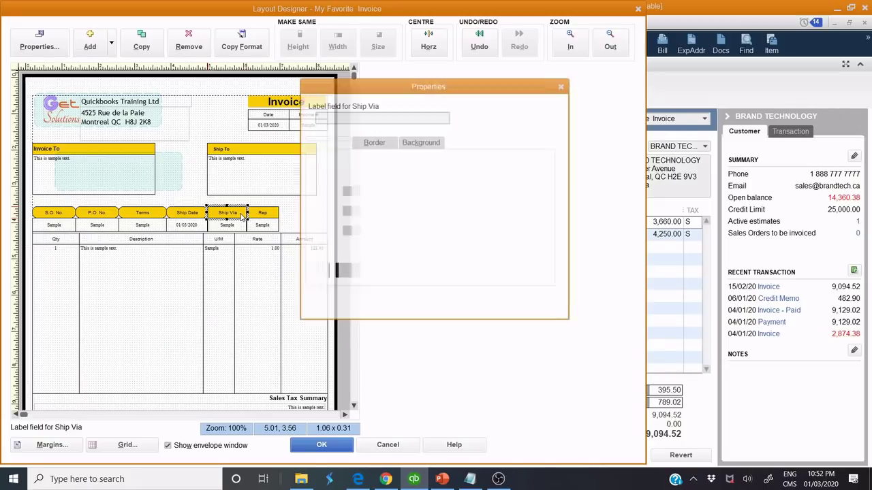
{"action": "left_click", "coordinate": [372, 143]}
{"action": "left_click", "coordinate": [339, 229]}
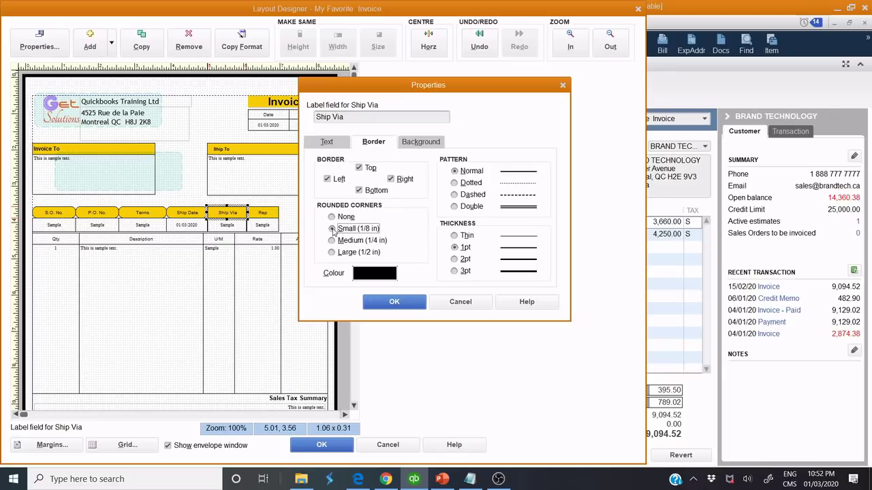
{"action": "left_click", "coordinate": [455, 236]}
{"action": "left_click", "coordinate": [394, 302]}
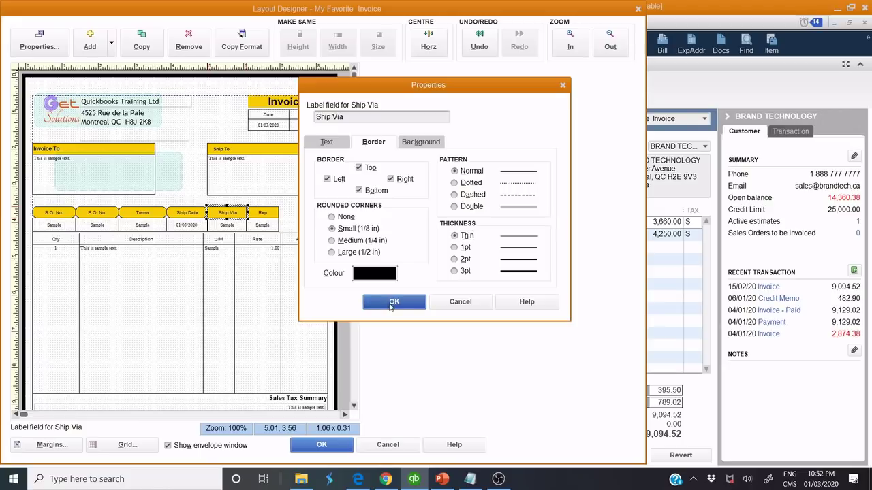
- Give the Rep header's border Small (1/8 in) rounded corners and Thin thickness, and save the layout
{"action": "left_click", "coordinate": [270, 216]}
{"action": "double_click", "coordinate": [270, 216]}
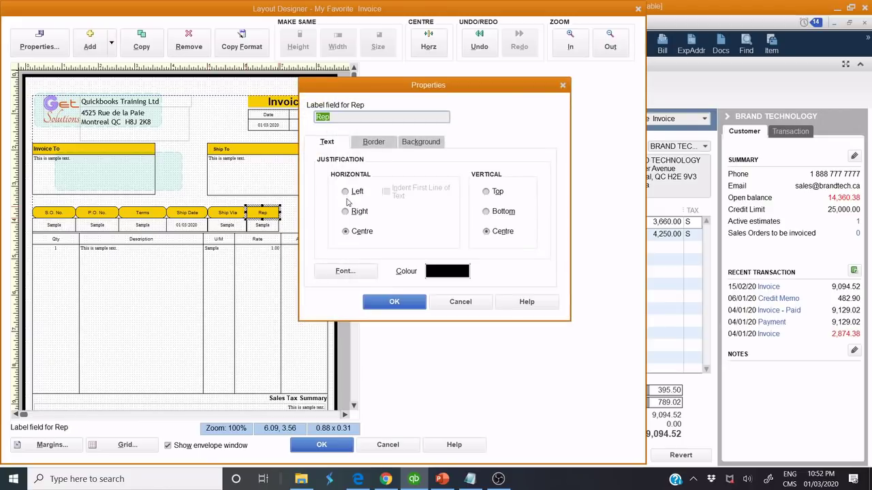
{"action": "left_click", "coordinate": [376, 143]}
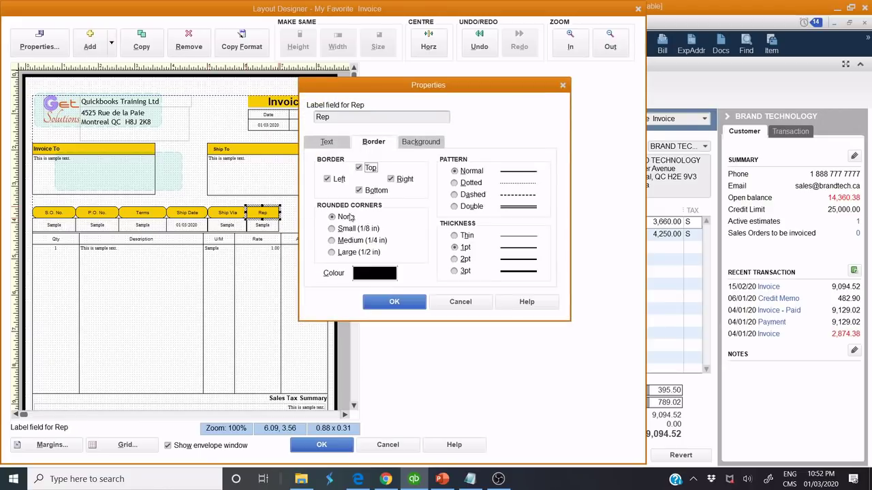
{"action": "left_click", "coordinate": [334, 229]}
{"action": "left_click", "coordinate": [453, 236]}
{"action": "left_click", "coordinate": [392, 303]}
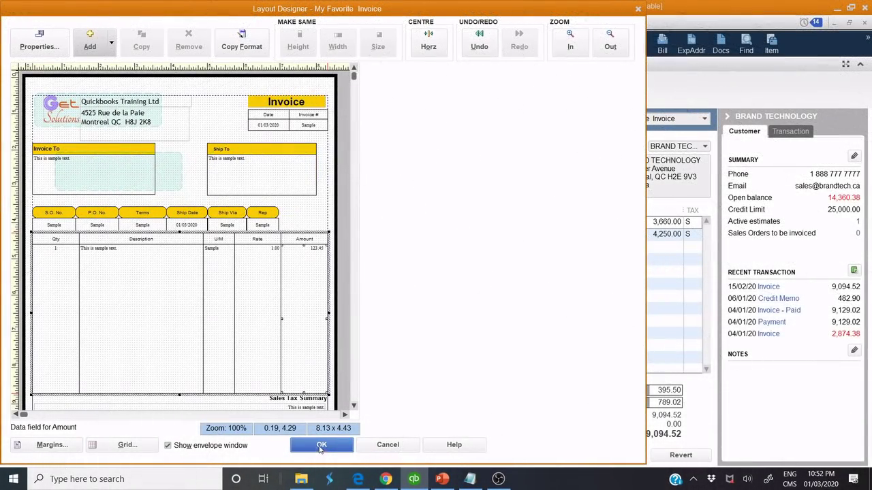
{"action": "left_click", "coordinate": [321, 446]}
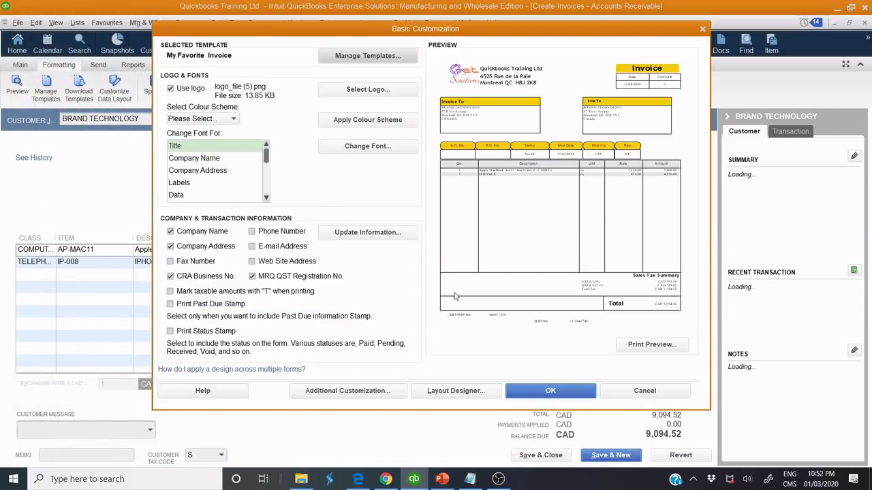
- Examine the invoice's header boxes and rounded yellow labels in an enlarged print preview
{"action": "left_click", "coordinate": [648, 345]}
{"action": "left_click", "coordinate": [171, 126]}
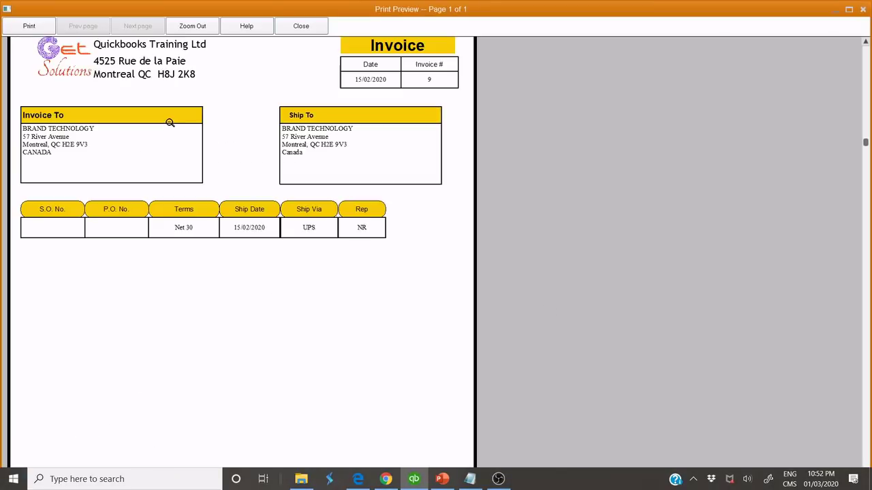
{"action": "left_click", "coordinate": [142, 64]}
{"action": "left_click", "coordinate": [130, 60]}
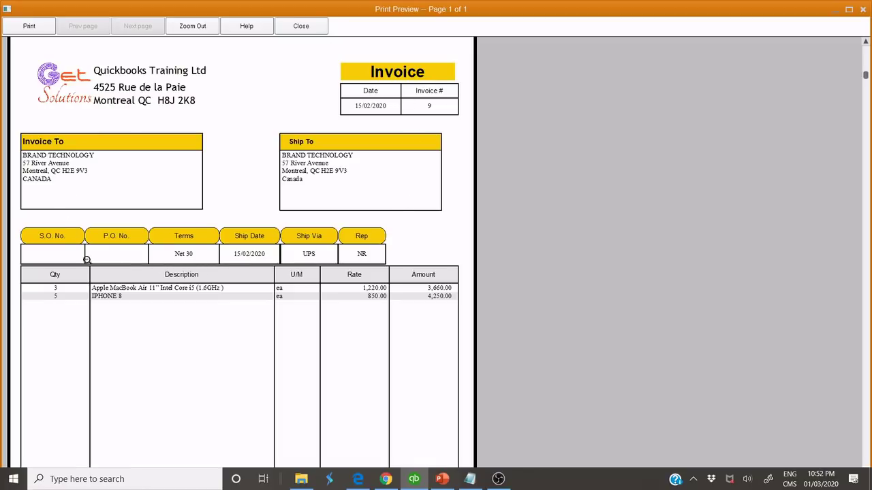
{"action": "key", "text": "Escape"}
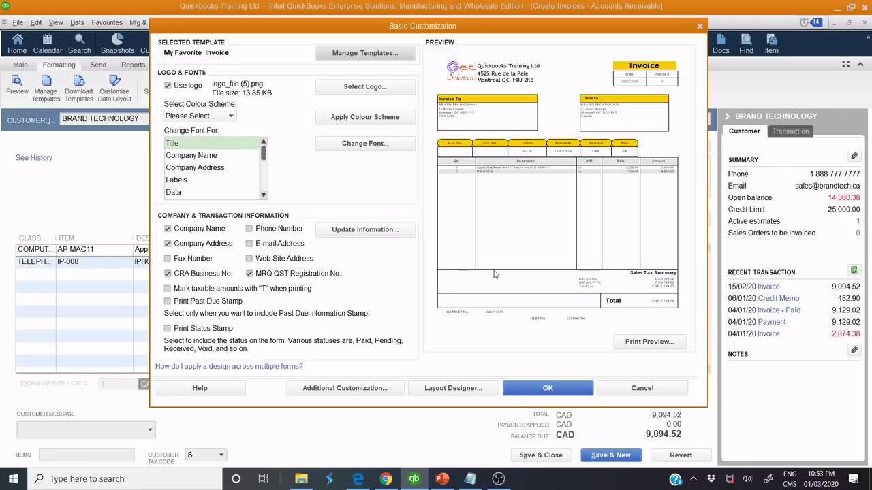
- In the additional column settings, enable Mfr Part Number for screen and print, and include Serial Number and Item in print
{"action": "left_click", "coordinate": [361, 393]}
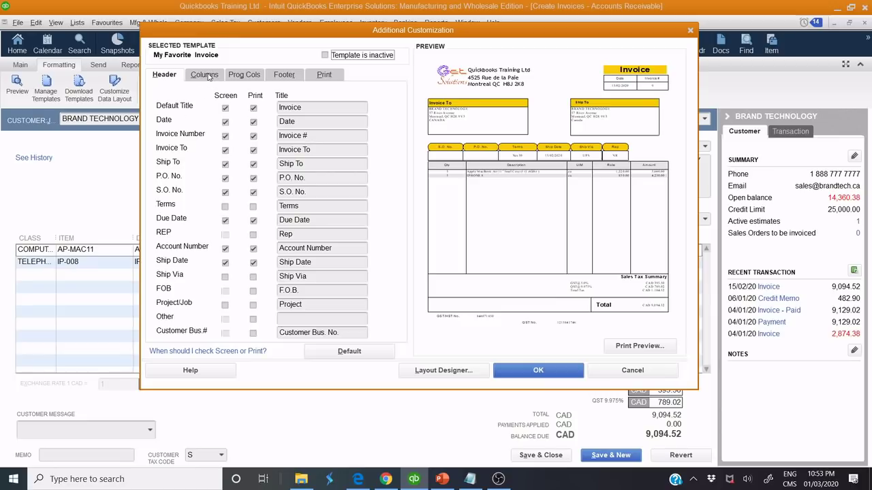
{"action": "left_click", "coordinate": [206, 74]}
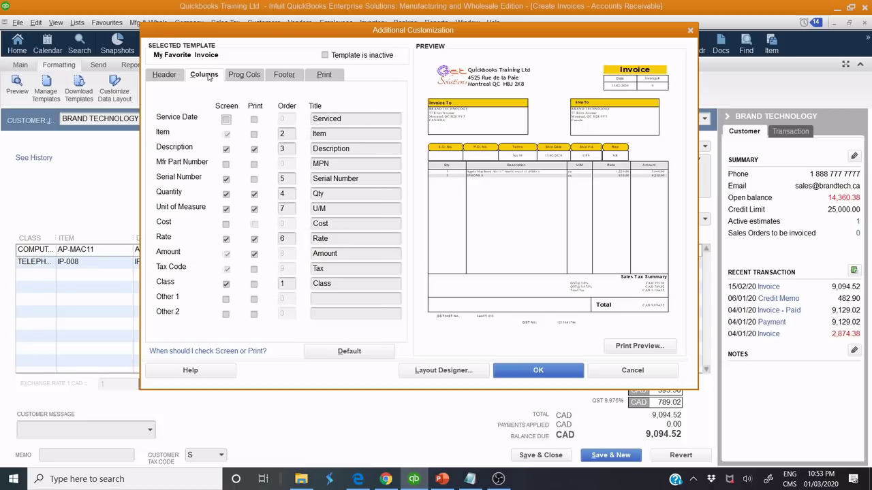
{"action": "left_click_drag", "start_coordinate": [297, 33], "coordinate": [231, 49]}
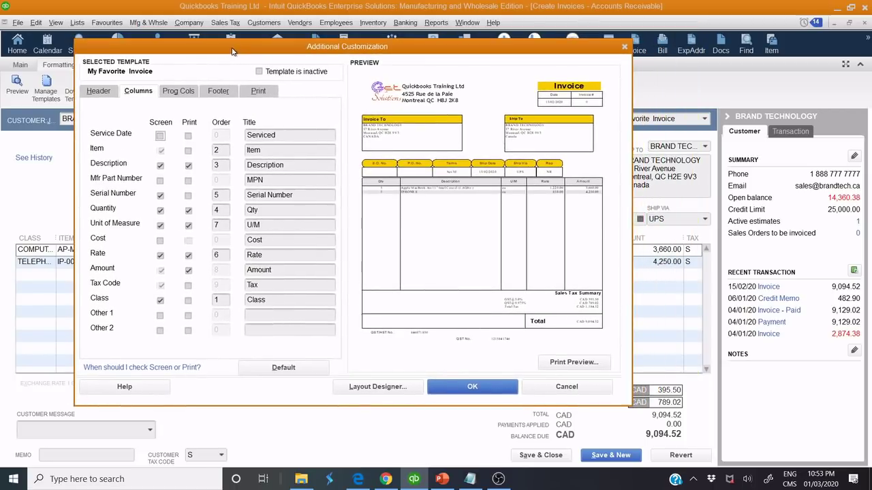
{"action": "left_click", "coordinate": [160, 181]}
{"action": "left_click", "coordinate": [188, 181]}
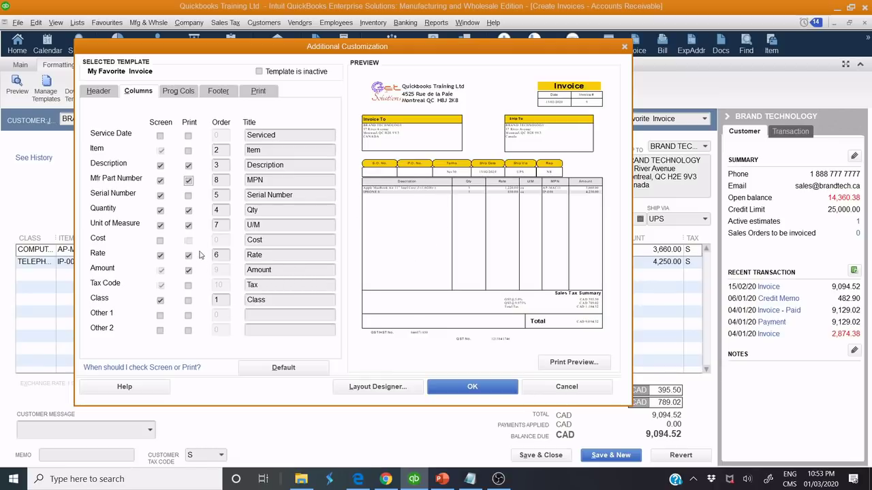
{"action": "left_click", "coordinate": [188, 196]}
{"action": "left_click", "coordinate": [189, 151]}
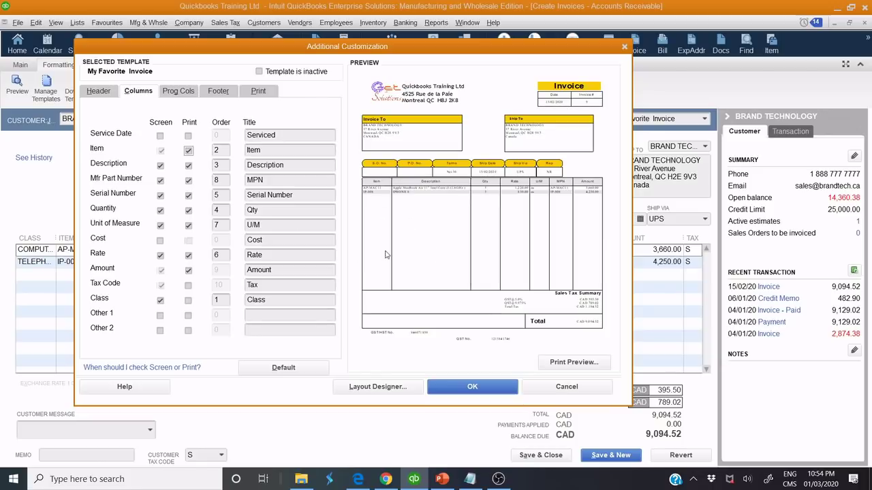
- Examine the item table's columns in an enlarged print preview of the invoice
{"action": "left_click", "coordinate": [575, 362]}
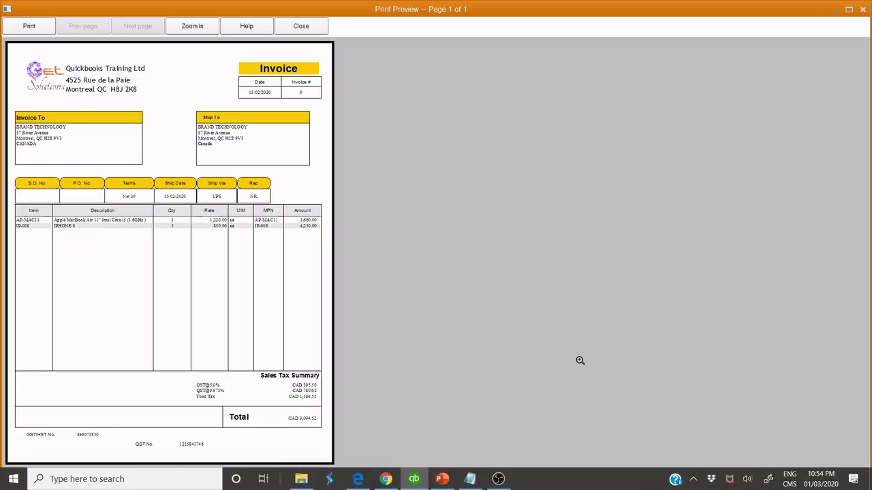
{"action": "left_click", "coordinate": [118, 231]}
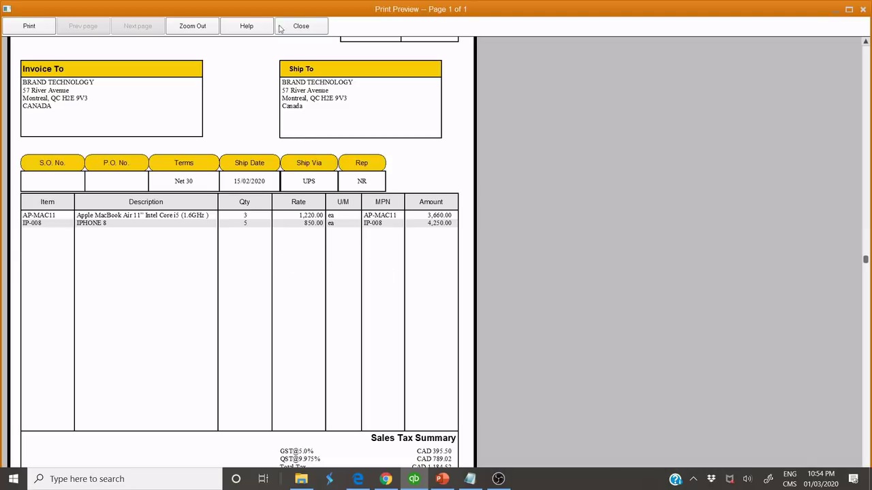
{"action": "left_click", "coordinate": [301, 27]}
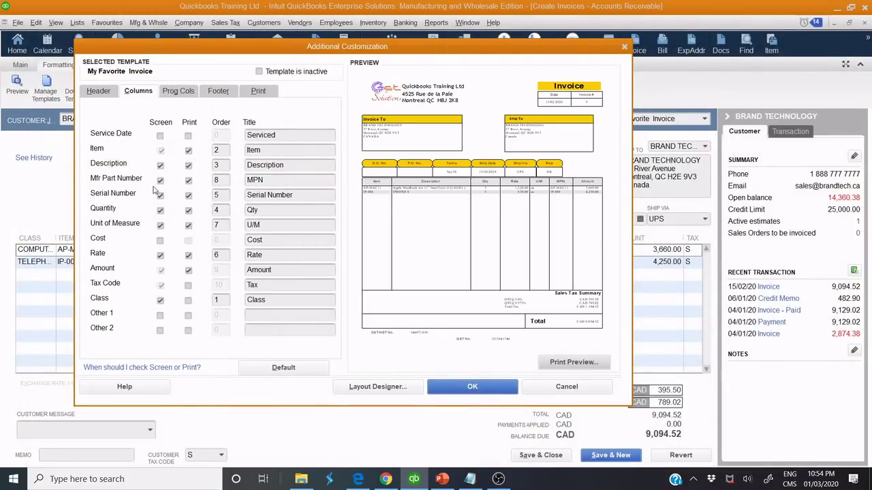
- Remove the Mfr Part Number column from both print and screen, and check the resulting print preview
{"action": "left_click", "coordinate": [189, 181]}
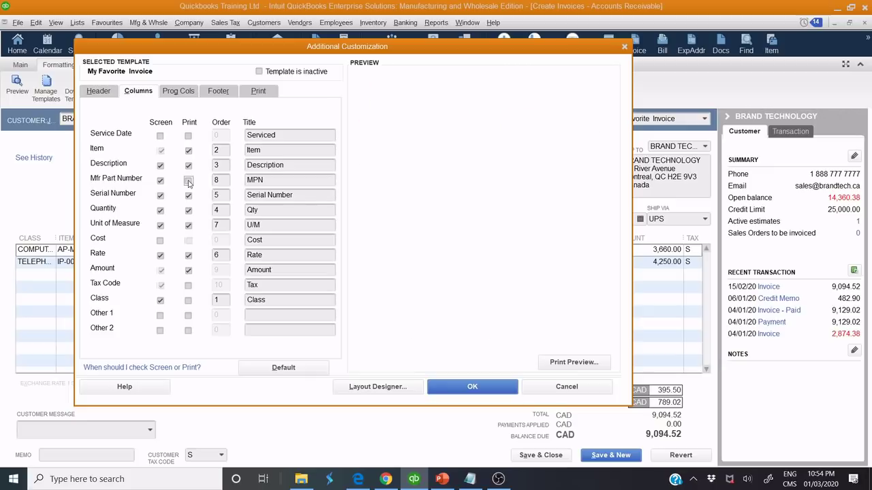
{"action": "left_click", "coordinate": [160, 181]}
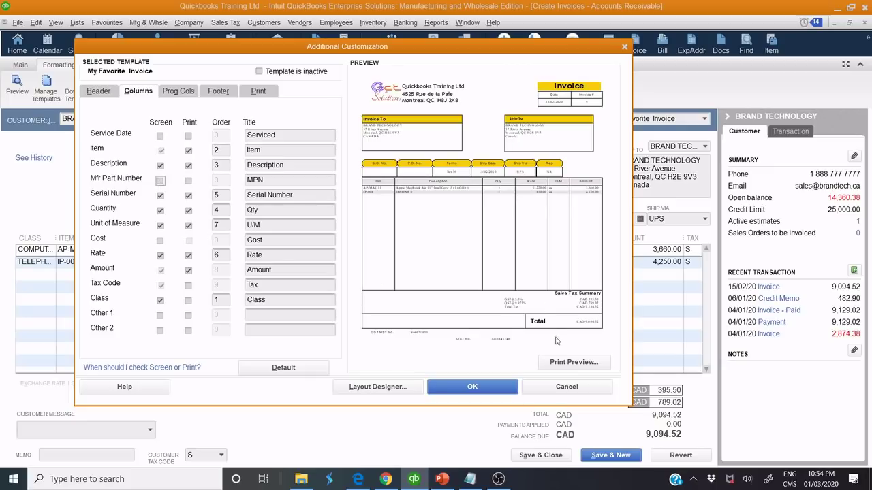
{"action": "left_click", "coordinate": [563, 362]}
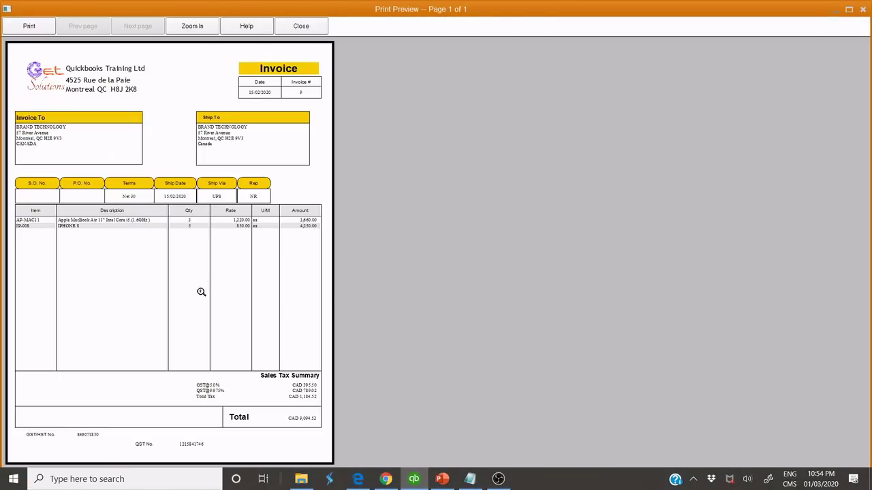
{"action": "left_click", "coordinate": [294, 24]}
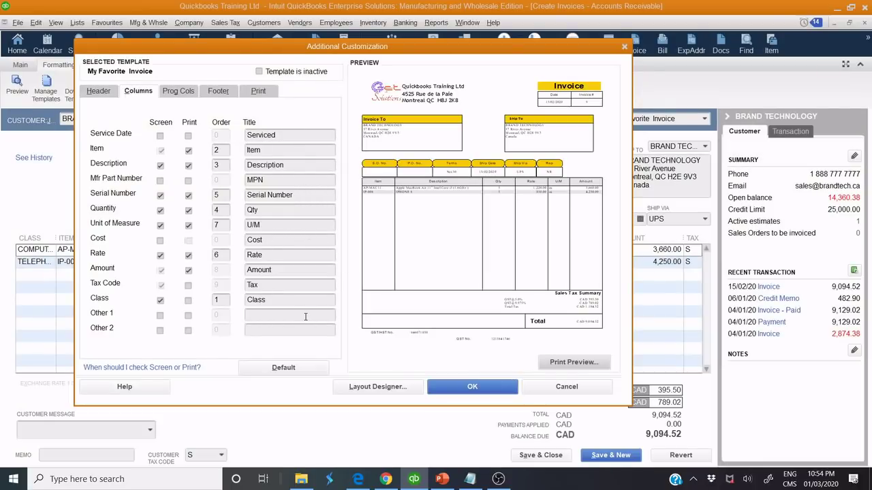
- In the layout designer, fill the Item column header's background with the basic light pink colour
{"action": "left_click", "coordinate": [379, 387]}
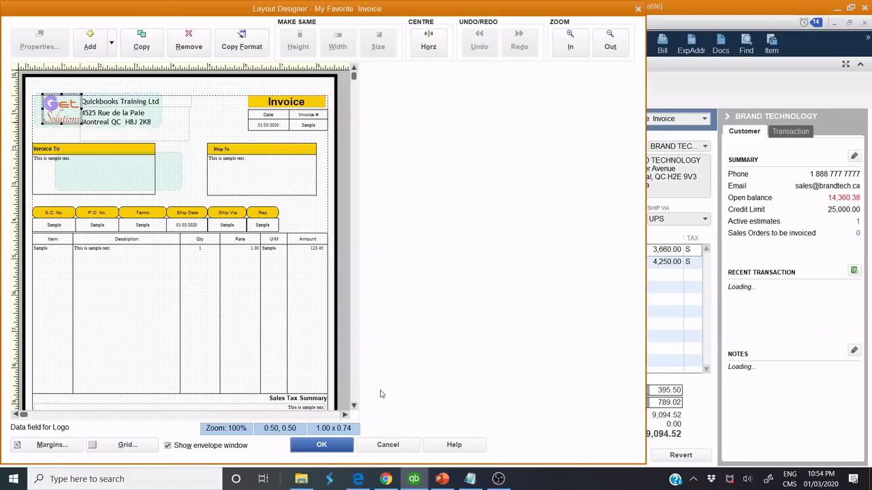
{"action": "double_click", "coordinate": [60, 240]}
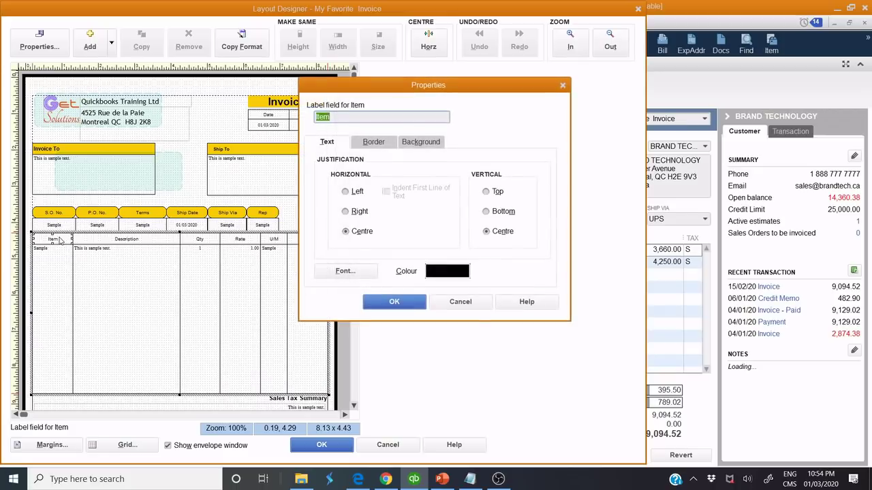
{"action": "left_click", "coordinate": [417, 142]}
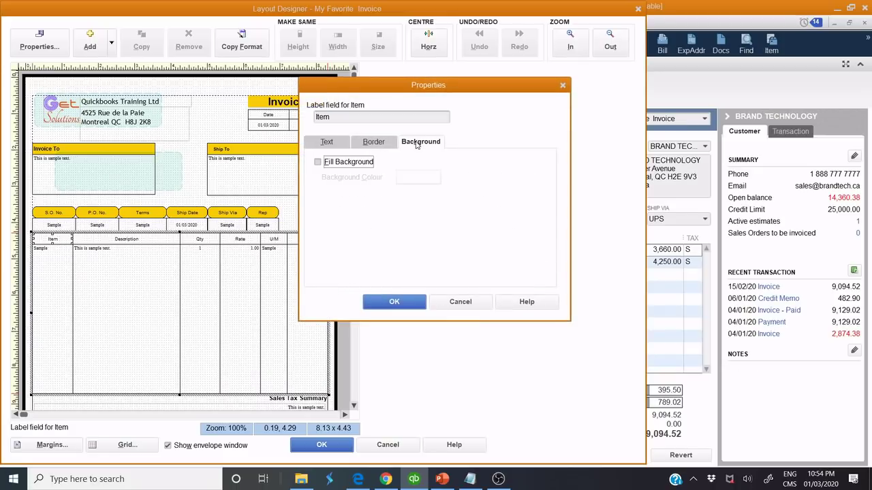
{"action": "left_click", "coordinate": [357, 166]}
{"action": "left_click", "coordinate": [407, 179]}
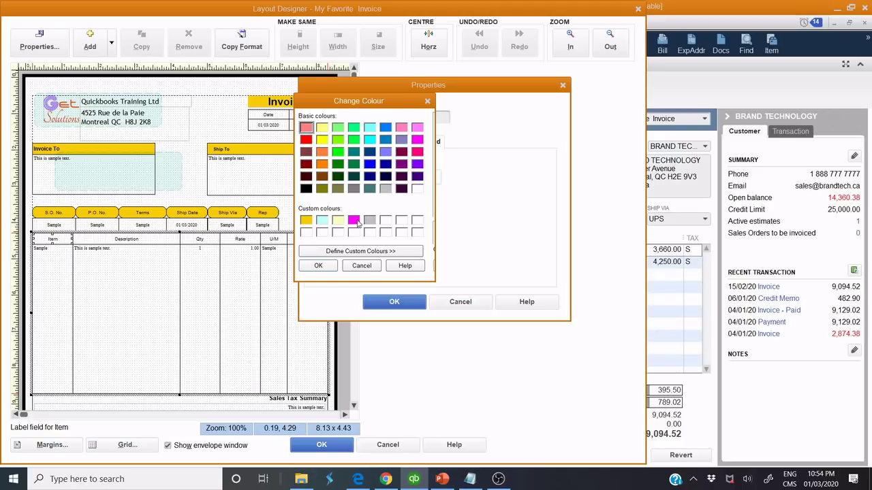
{"action": "left_click", "coordinate": [418, 128]}
{"action": "left_click", "coordinate": [323, 267]}
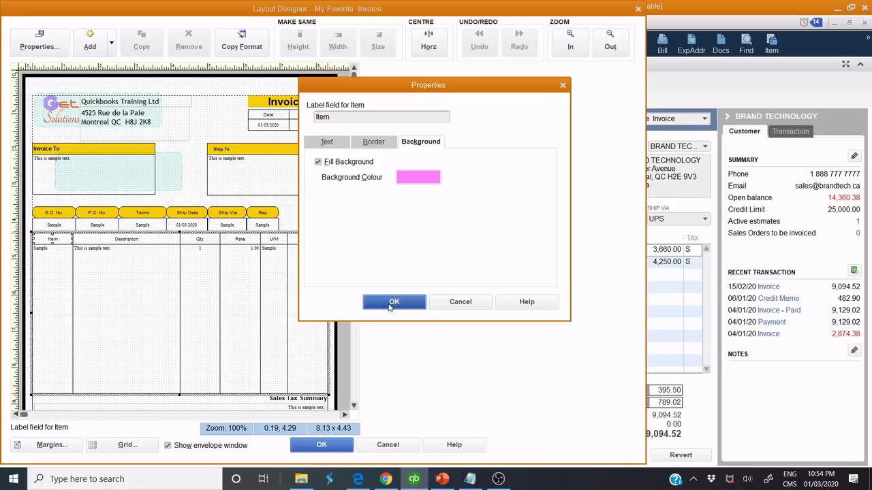
{"action": "left_click", "coordinate": [392, 302]}
- Fill the Description column header's background with the same basic light pink colour
{"action": "left_click", "coordinate": [137, 243]}
{"action": "double_click", "coordinate": [137, 244]}
{"action": "left_click", "coordinate": [417, 143]}
{"action": "left_click", "coordinate": [353, 163]}
{"action": "left_click", "coordinate": [403, 178]}
{"action": "left_click", "coordinate": [416, 128]}
{"action": "left_click", "coordinate": [318, 265]}
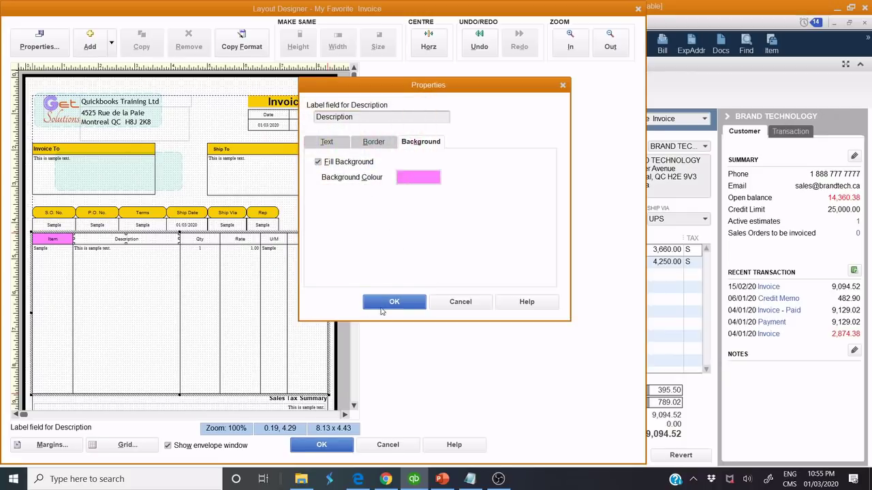
{"action": "left_click", "coordinate": [382, 306]}
- Fill the Qty column header's background with the same basic light pink colour
{"action": "left_click", "coordinate": [201, 240]}
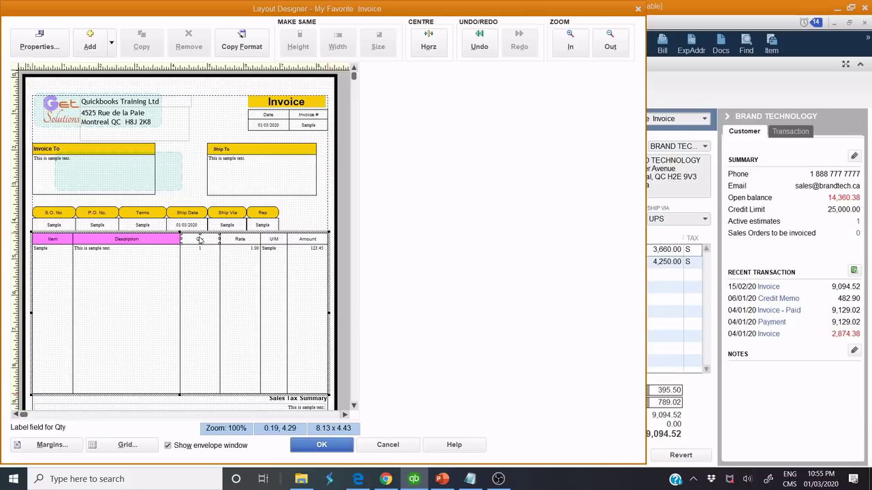
{"action": "double_click", "coordinate": [201, 240]}
{"action": "left_click", "coordinate": [418, 142]}
{"action": "left_click", "coordinate": [357, 163]}
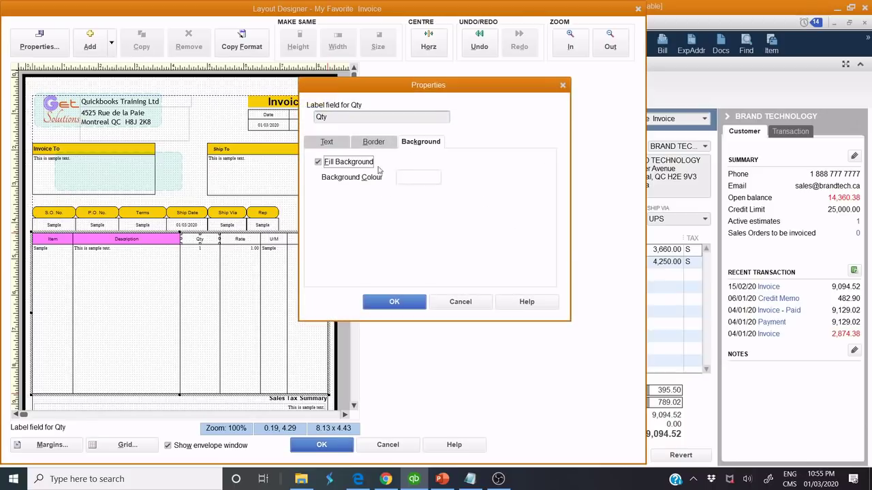
{"action": "left_click", "coordinate": [412, 178]}
{"action": "left_click", "coordinate": [417, 127]}
{"action": "left_click", "coordinate": [318, 265]}
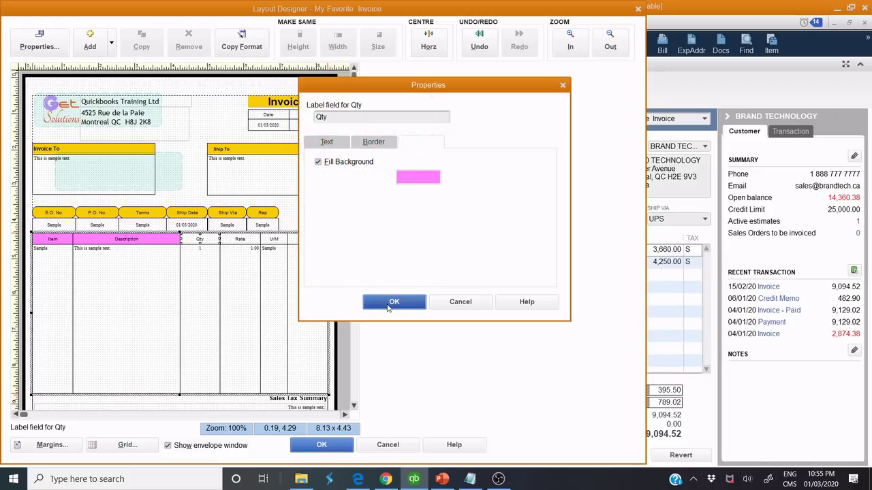
{"action": "left_click", "coordinate": [393, 301]}
- Fill the Rate column header's background with the same basic light pink colour
{"action": "double_click", "coordinate": [248, 242]}
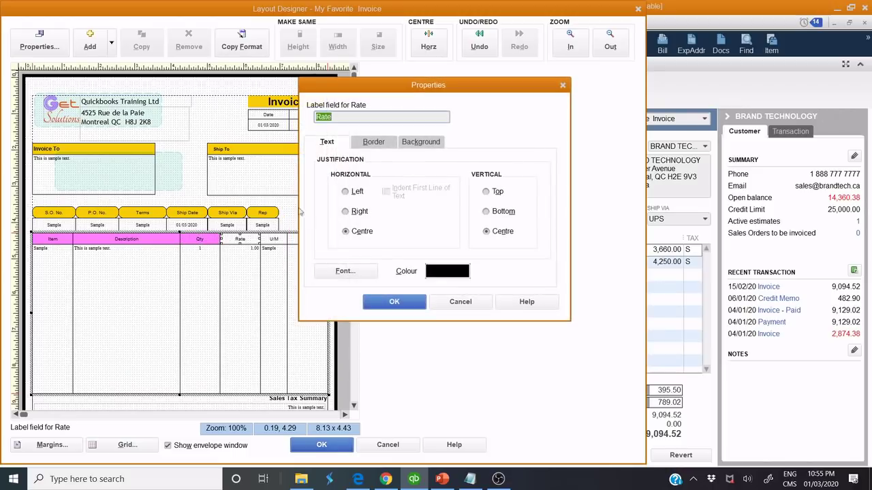
{"action": "left_click", "coordinate": [420, 143]}
{"action": "left_click", "coordinate": [367, 164]}
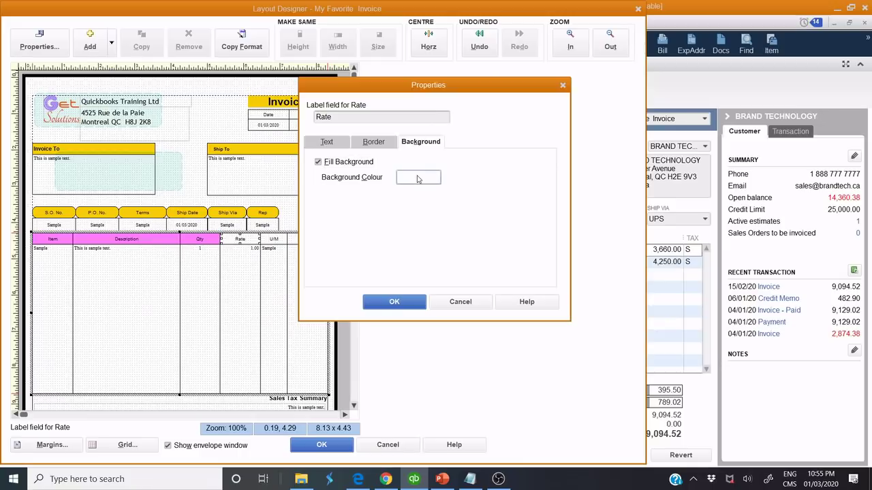
{"action": "left_click", "coordinate": [417, 178]}
{"action": "left_click", "coordinate": [418, 128]}
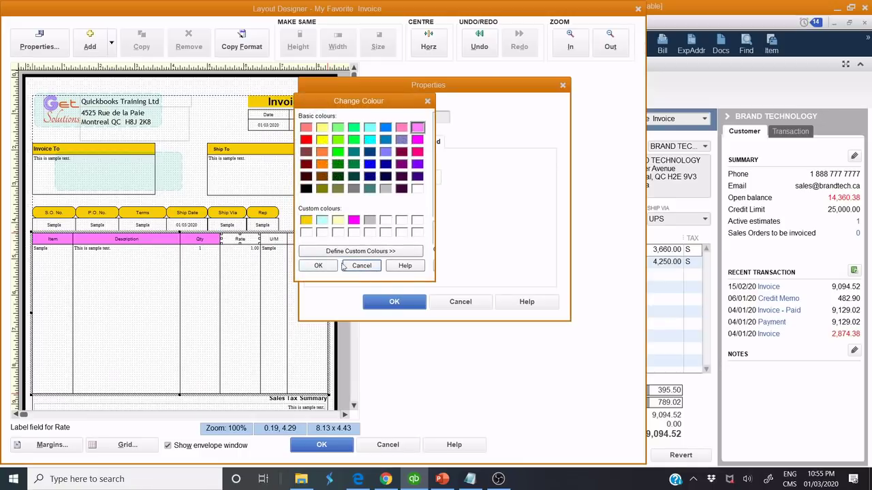
{"action": "left_click", "coordinate": [318, 265]}
{"action": "left_click", "coordinate": [388, 300]}
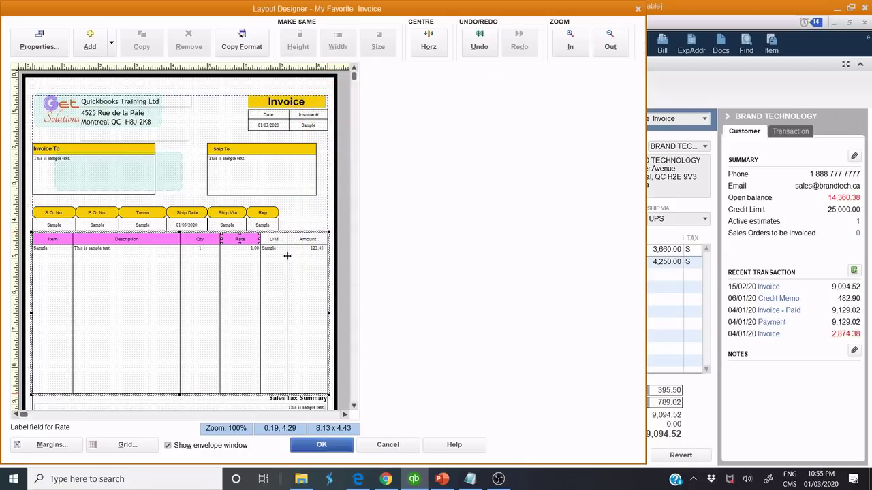
- Fill the U/M column header's background with the same basic light pink colour
{"action": "double_click", "coordinate": [279, 243]}
{"action": "left_click", "coordinate": [419, 143]}
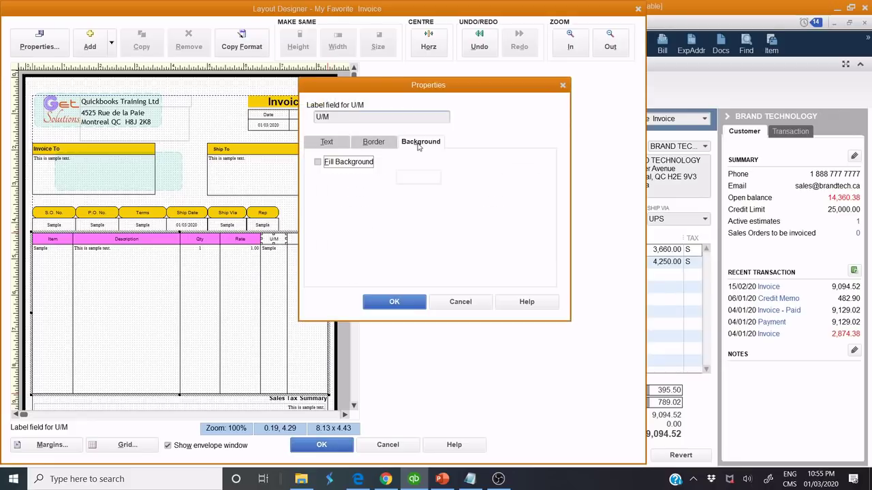
{"action": "left_click", "coordinate": [364, 169]}
{"action": "left_click", "coordinate": [418, 177]}
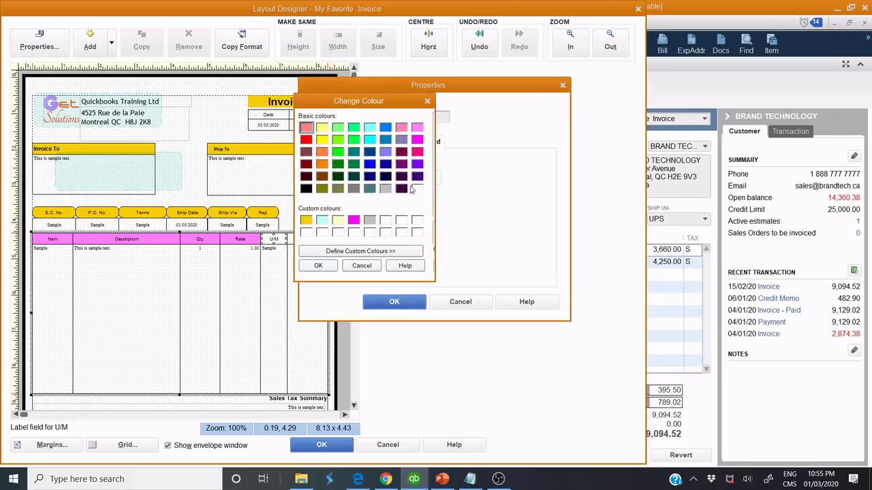
{"action": "left_click", "coordinate": [417, 128]}
{"action": "left_click", "coordinate": [330, 268]}
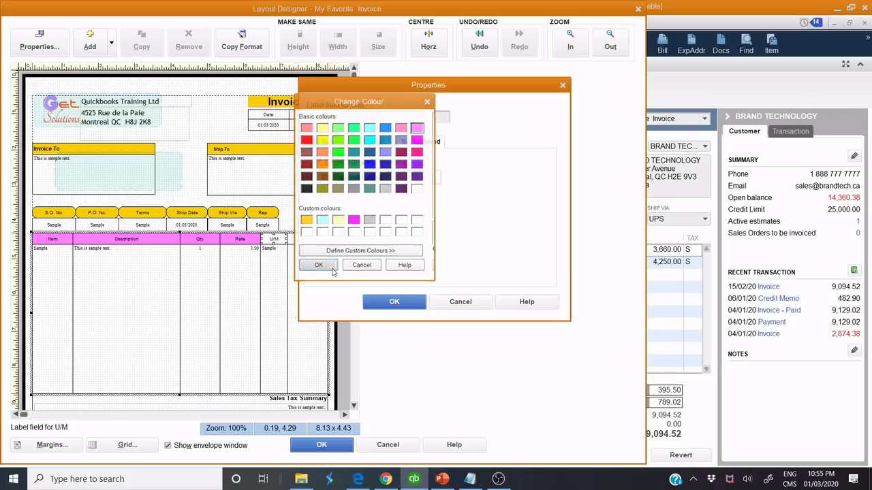
{"action": "left_click", "coordinate": [402, 307]}
- Fill the Amount column header's background with the same basic light pink colour
{"action": "double_click", "coordinate": [313, 242]}
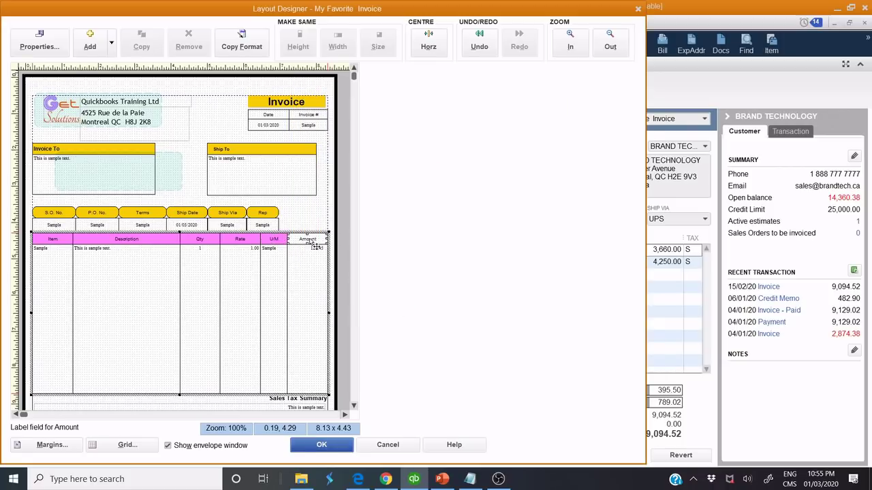
{"action": "left_click", "coordinate": [412, 141]}
{"action": "left_click", "coordinate": [376, 166]}
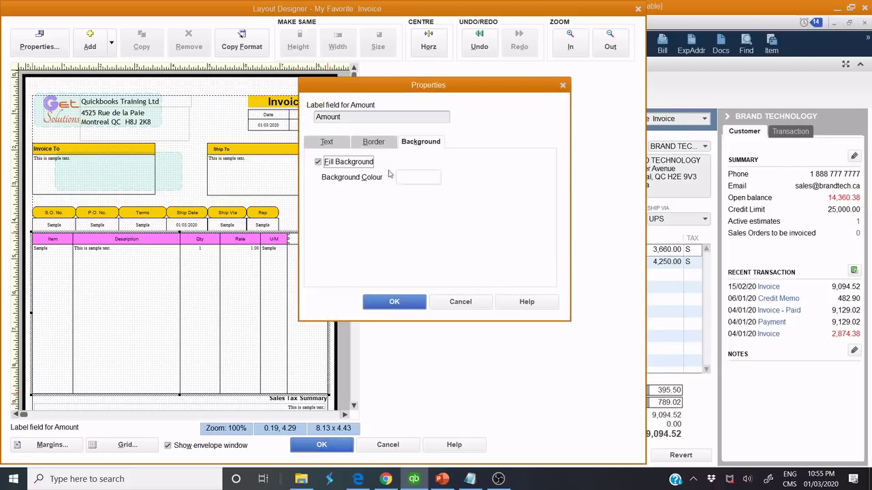
{"action": "left_click", "coordinate": [409, 179]}
{"action": "left_click", "coordinate": [416, 128]}
{"action": "left_click", "coordinate": [318, 265]}
{"action": "left_click", "coordinate": [385, 302]}
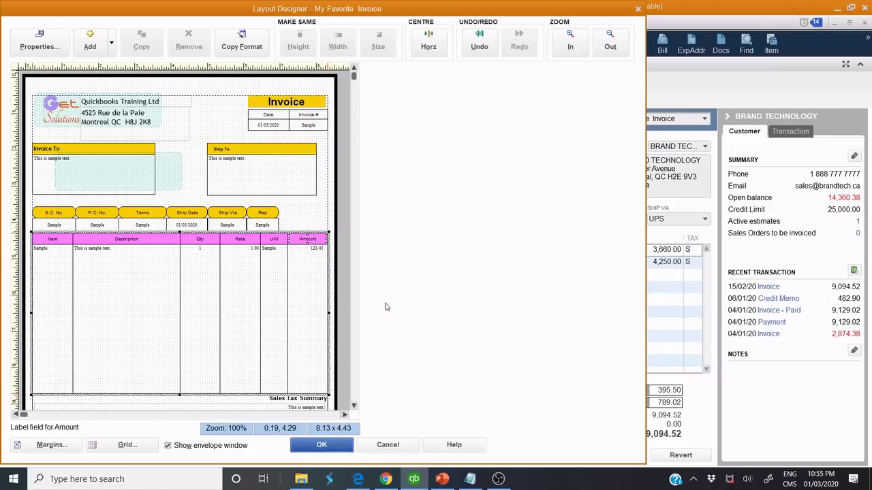
- Accept the layout designer changes and check the invoice in the print preview
{"action": "left_click", "coordinate": [322, 445]}
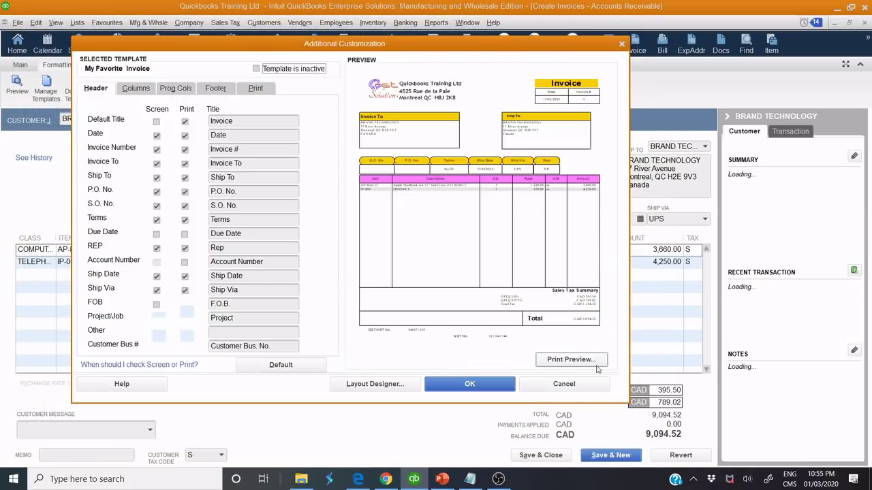
{"action": "left_click", "coordinate": [565, 361]}
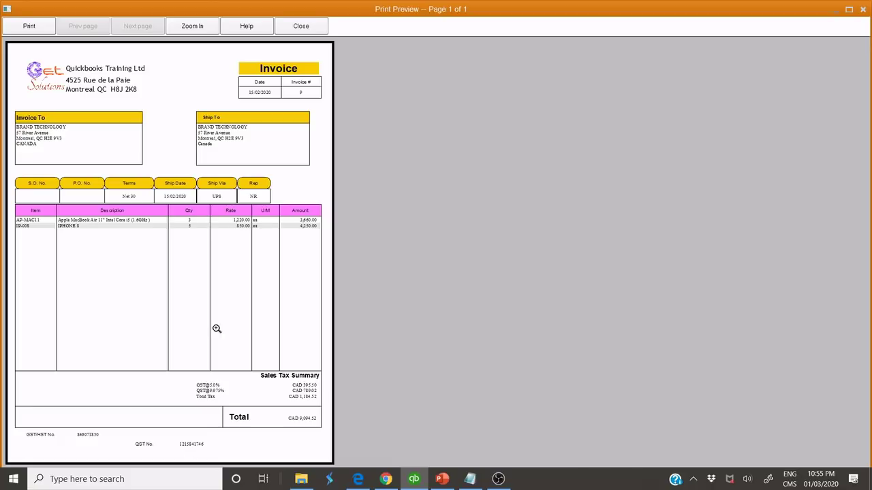
{"action": "left_click", "coordinate": [305, 27]}
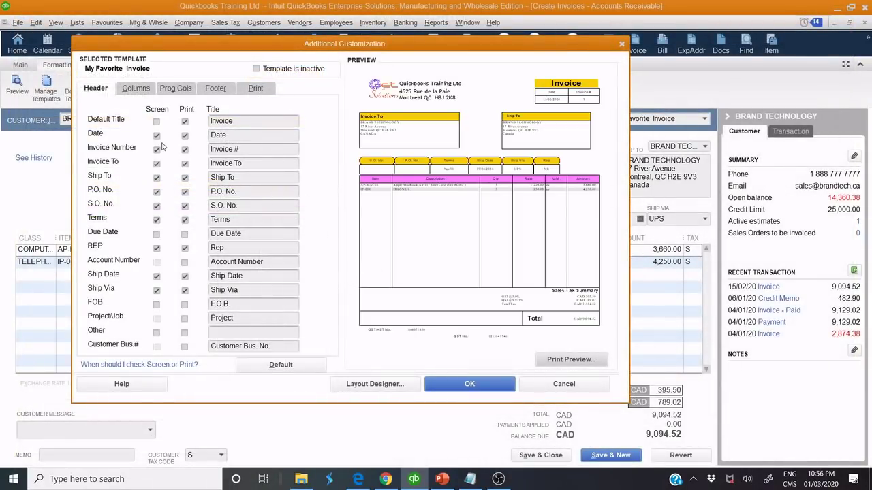
- Go to the template's footer settings and copy the disclaimer paragraph from the Notepad file
{"action": "left_click", "coordinate": [215, 89]}
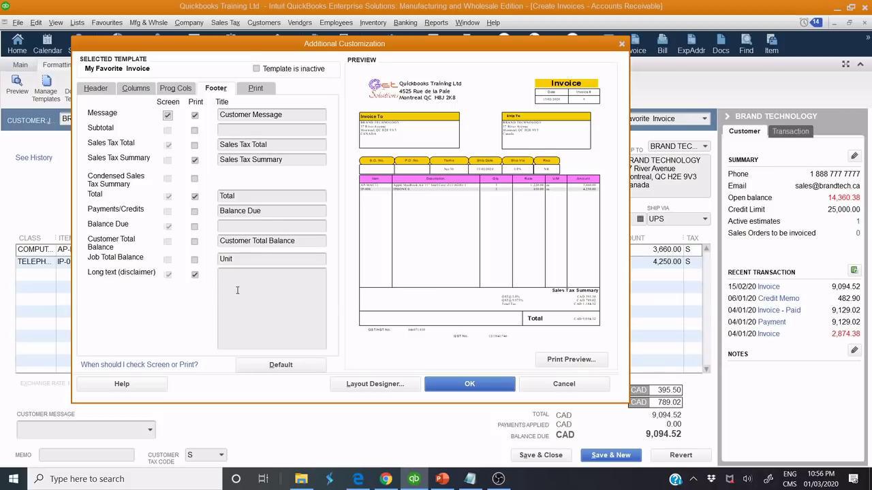
{"action": "left_click", "coordinate": [472, 479]}
{"action": "right_click", "coordinate": [216, 149]}
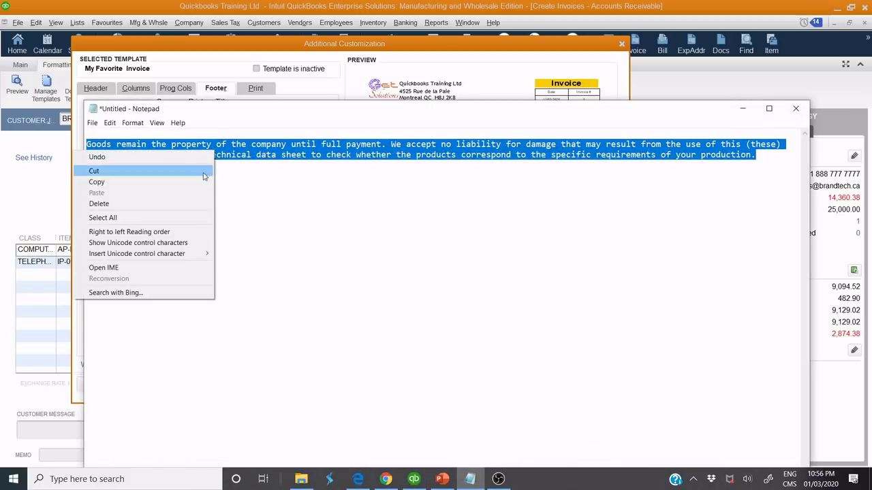
{"action": "left_click", "coordinate": [182, 181]}
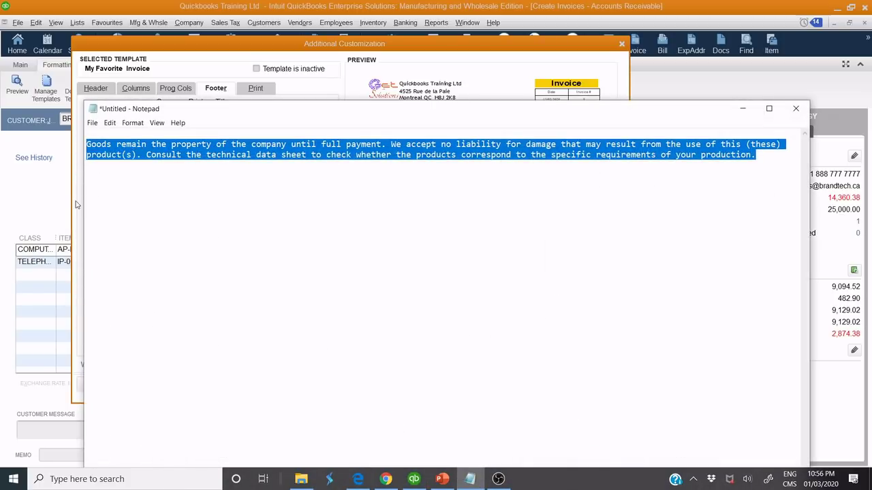
- Back in QuickBooks, paste the copied paragraph as the footer's Long text (disclaimer) and accept the additional customization
{"action": "left_click", "coordinate": [77, 205]}
{"action": "right_click", "coordinate": [225, 273]}
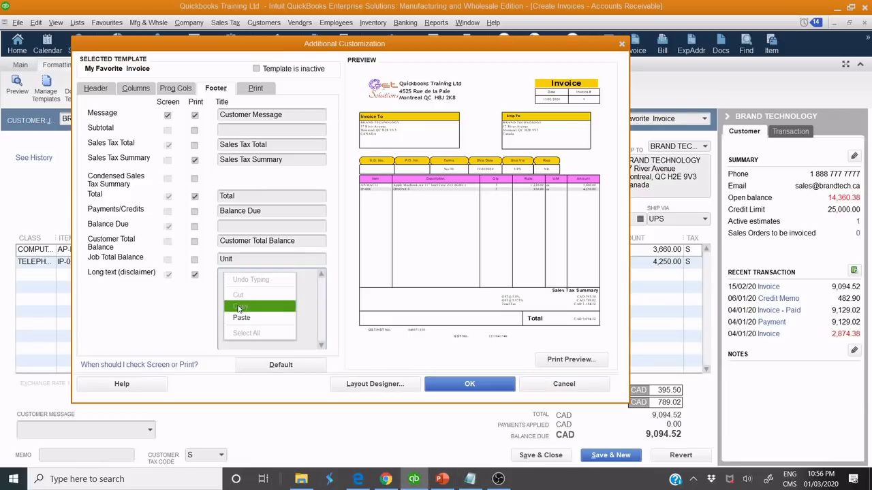
{"action": "left_click", "coordinate": [241, 322]}
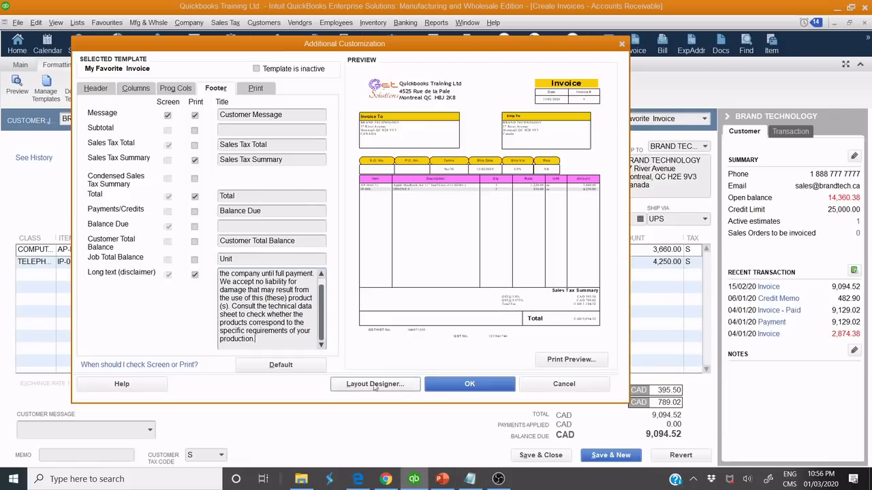
{"action": "left_click", "coordinate": [429, 390]}
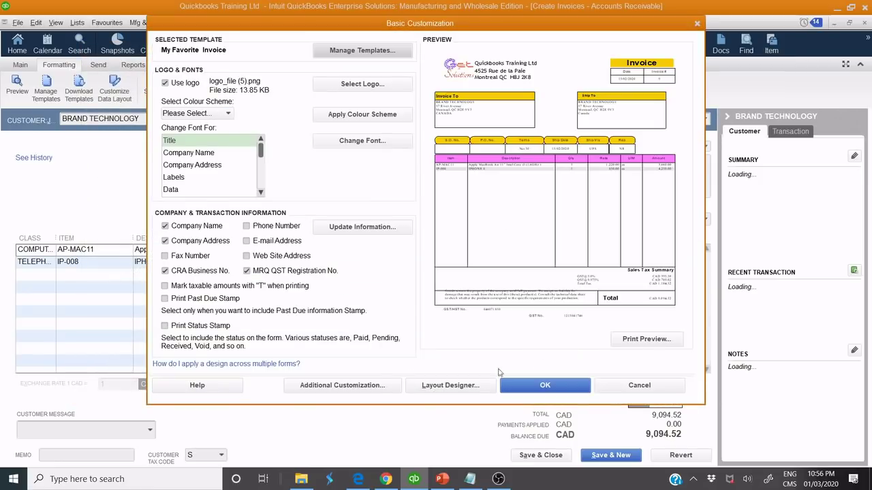
- Examine the disclaimer's placement near the invoice's Total row up close in the print preview
{"action": "left_click", "coordinate": [625, 338]}
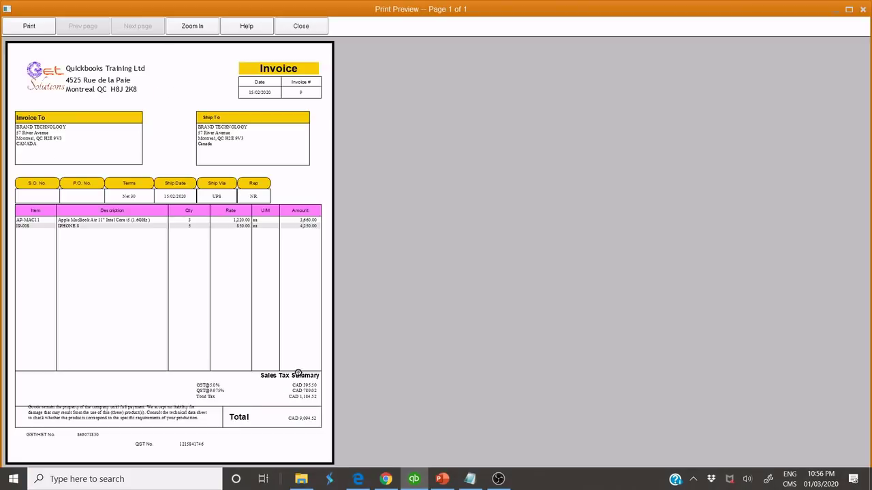
{"action": "left_click", "coordinate": [145, 410]}
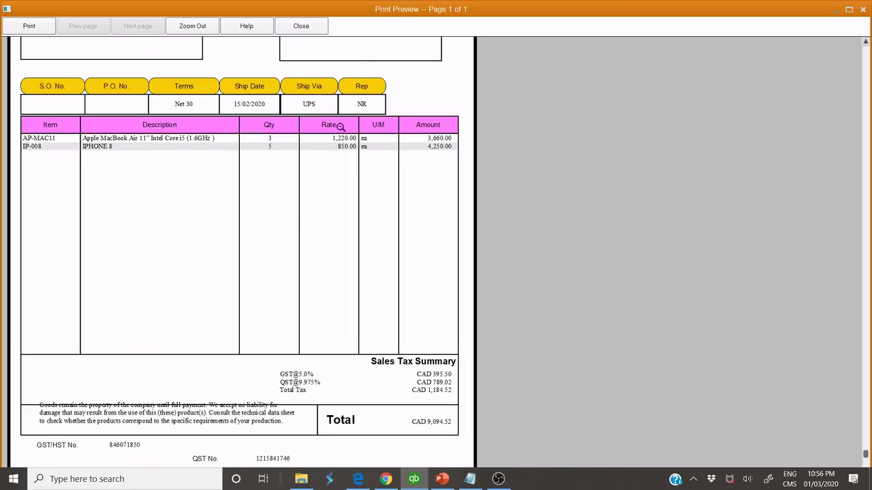
{"action": "left_click", "coordinate": [321, 29]}
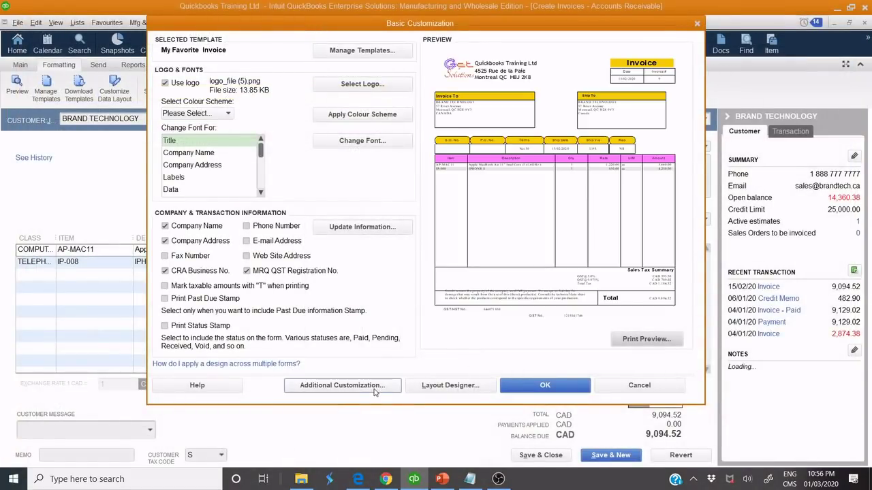
- In the layout designer, move the disclaimer text up above the Customer Message box, beside the sales tax summary, and accept the layout
{"action": "left_click", "coordinate": [428, 387]}
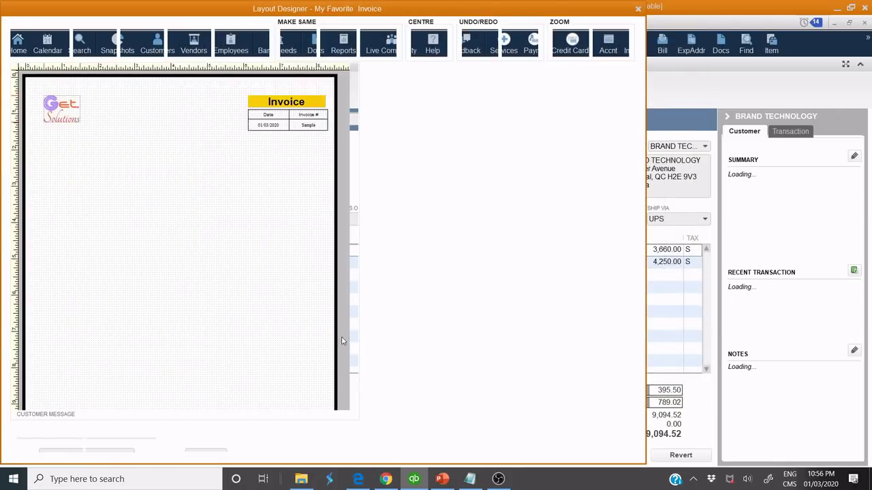
{"action": "left_click", "coordinate": [353, 405]}
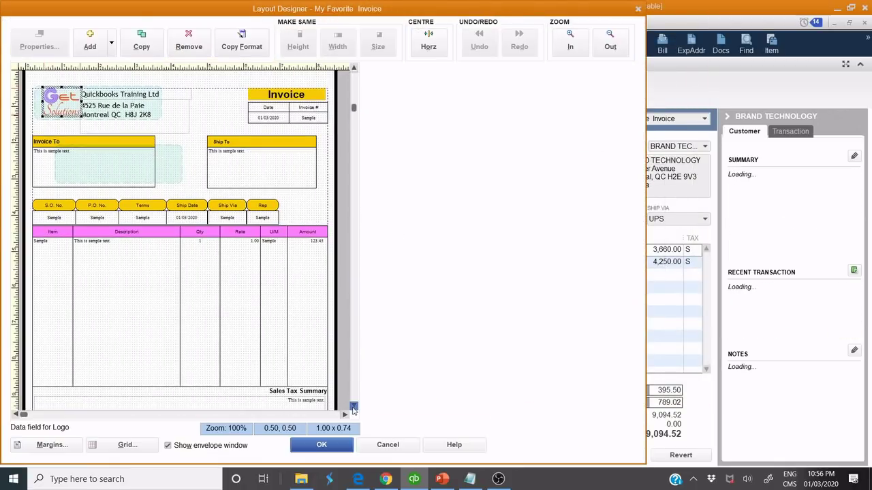
{"action": "left_click_drag", "start_coordinate": [175, 367], "coordinate": [168, 347]}
{"action": "left_click", "coordinate": [185, 368]}
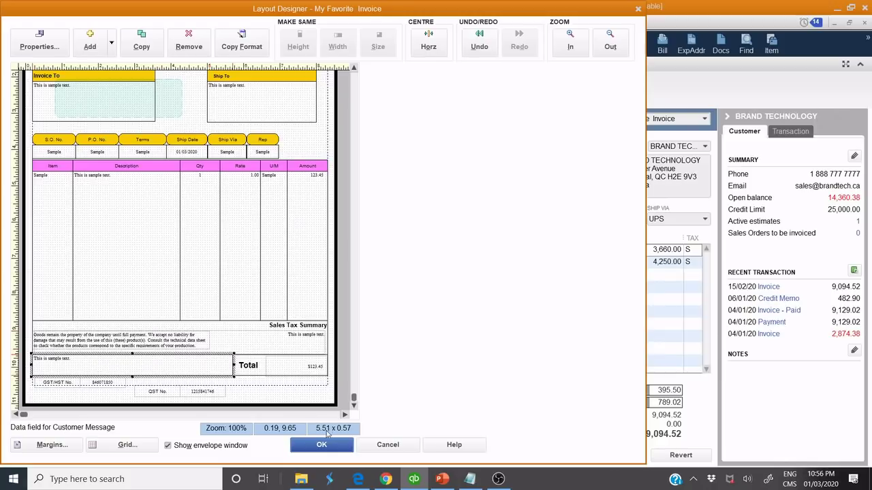
{"action": "left_click", "coordinate": [321, 444]}
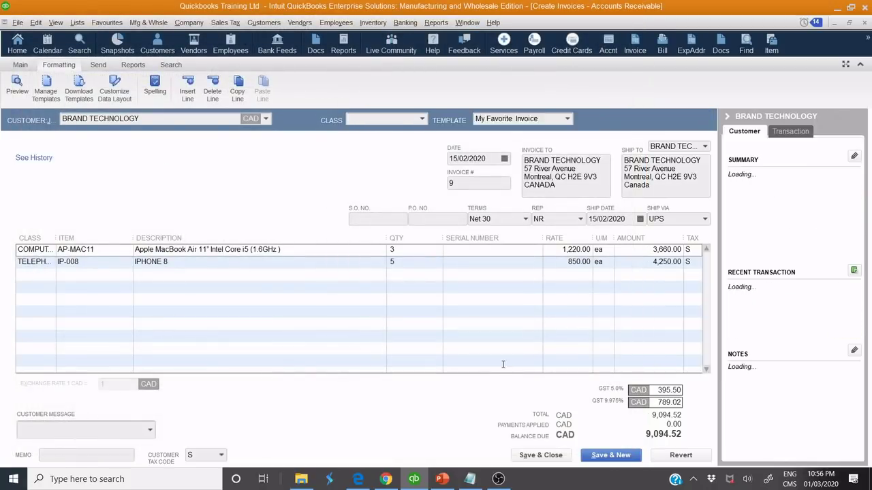
- Check the moved disclaimer in the print preview, and compare the footer with the sample invoice in PowerPoint
{"action": "left_click", "coordinate": [630, 337]}
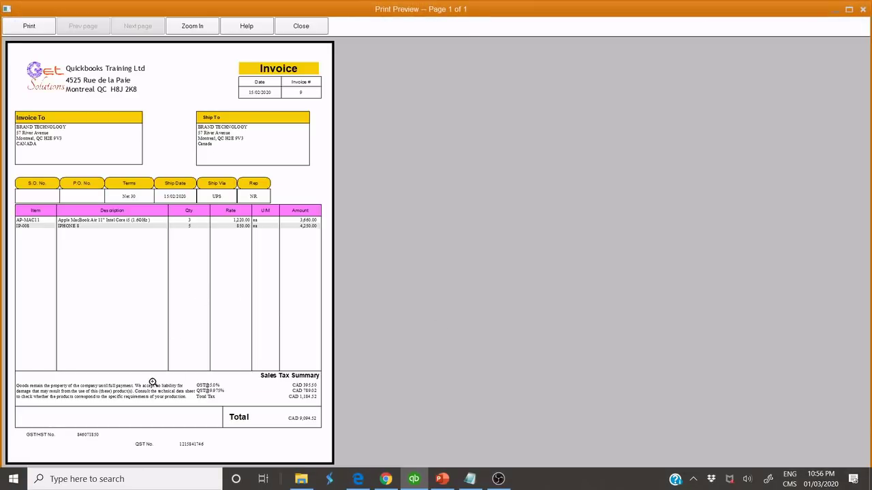
{"action": "left_click", "coordinate": [149, 380]}
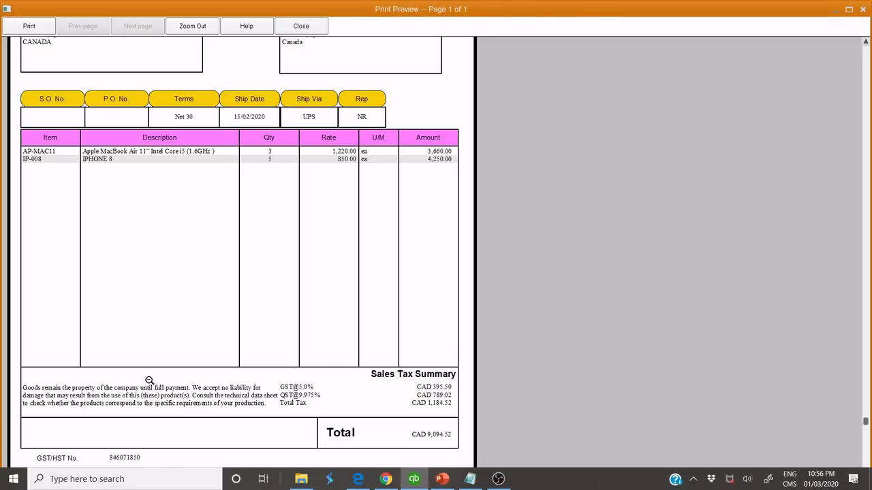
{"action": "left_click", "coordinate": [301, 26]}
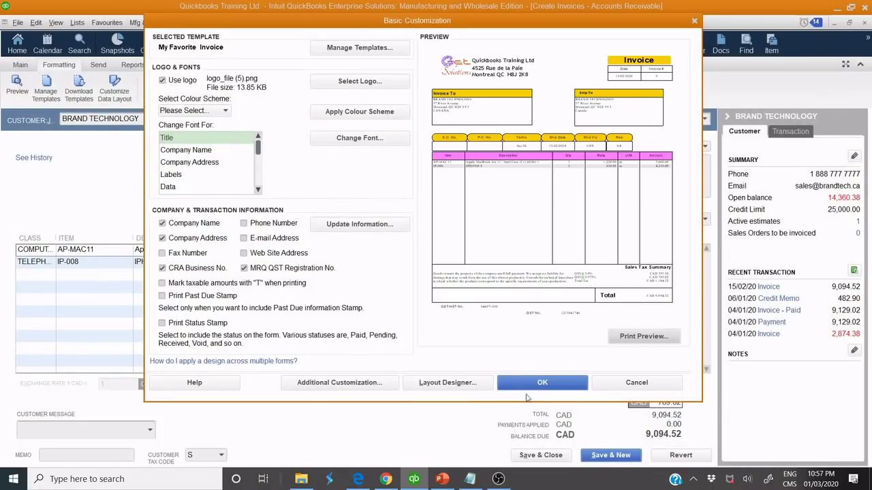
{"action": "left_click", "coordinate": [441, 479]}
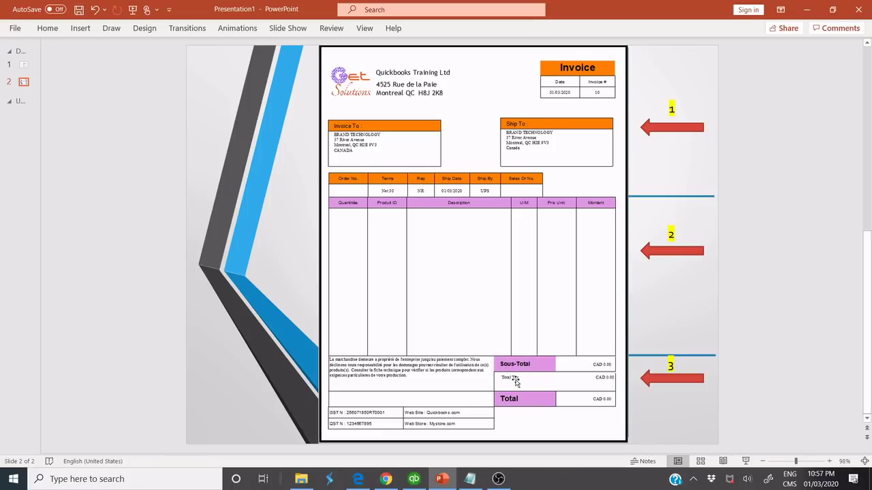
{"action": "left_click", "coordinate": [414, 478]}
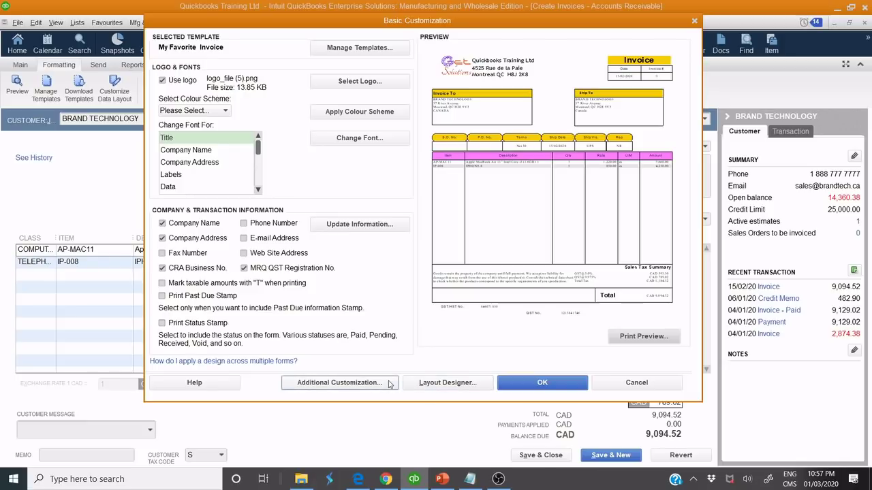
- In the layout designer, narrow the Sales Tax Summary label box to about 5.2 wide by pulling in its right edge
{"action": "left_click", "coordinate": [408, 385]}
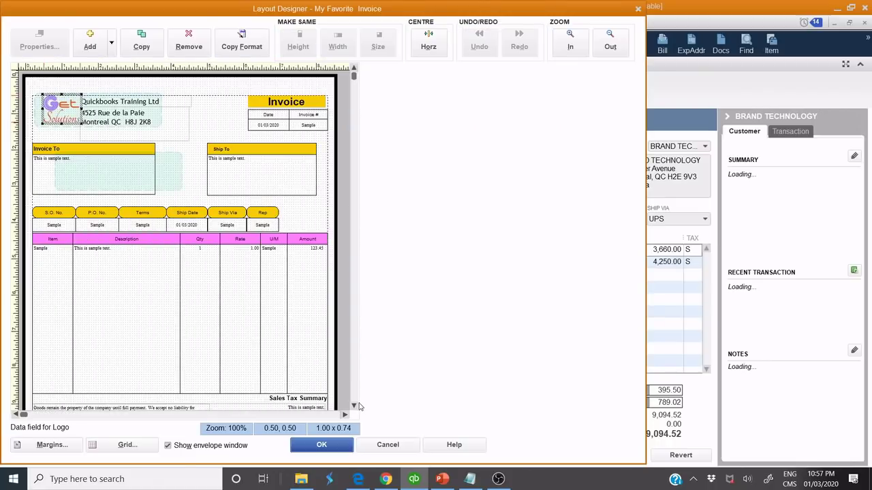
{"action": "left_click", "coordinate": [354, 406]}
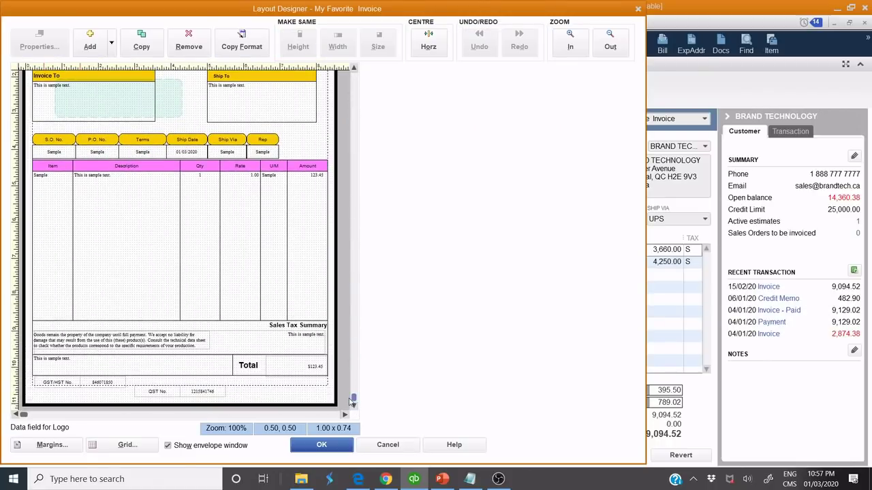
{"action": "left_click", "coordinate": [294, 330]}
{"action": "left_click_drag", "start_coordinate": [328, 336], "coordinate": [222, 337]}
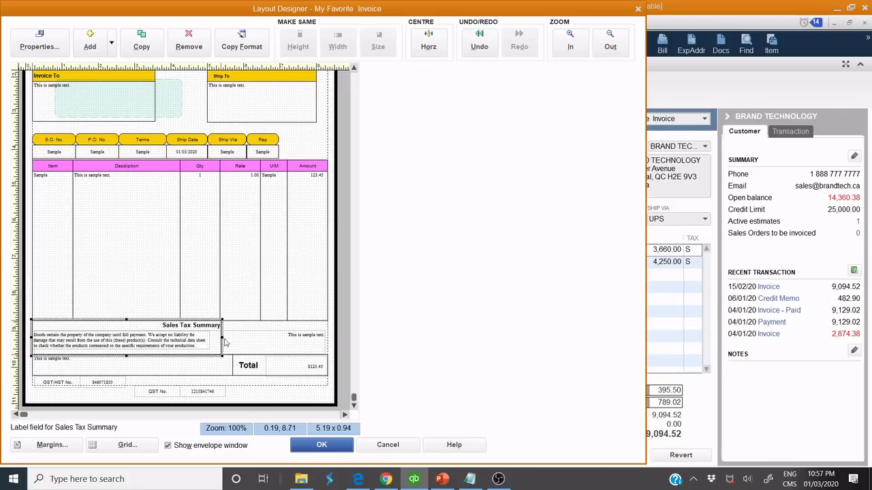
- Add the Subtotal data field to the form and place it in the footer beside the disclaimer, above the Total row
{"action": "left_click", "coordinate": [97, 46]}
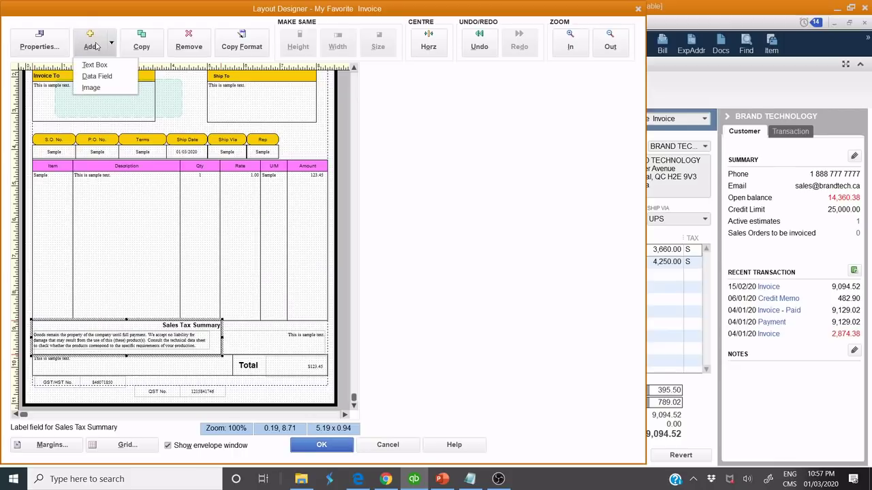
{"action": "left_click", "coordinate": [101, 77]}
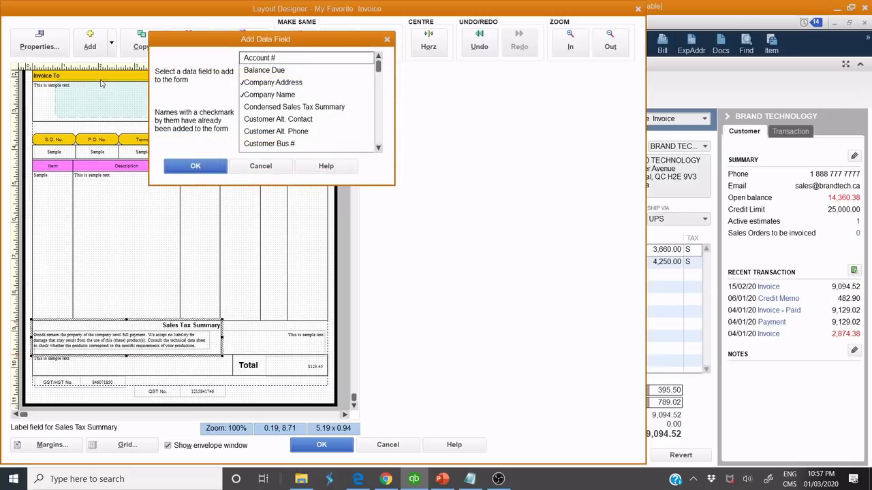
{"action": "scroll", "coordinate": [310, 100], "scroll_direction": "down", "scroll_amount": 6}
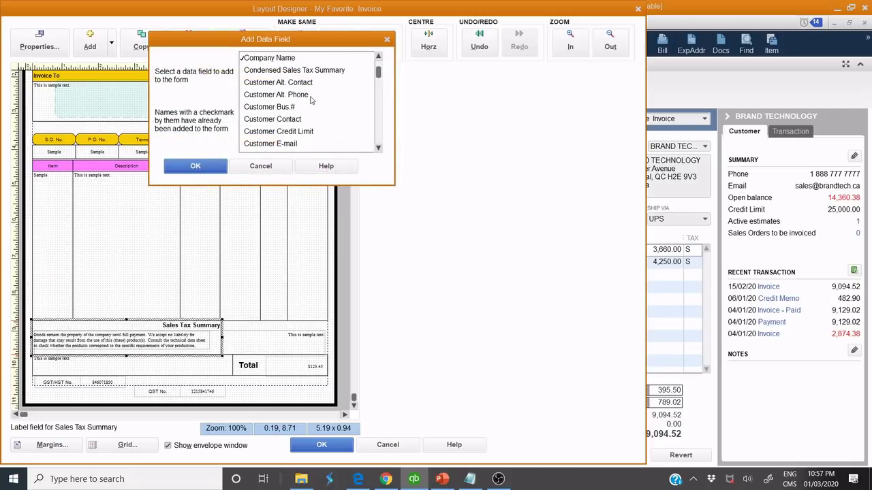
{"action": "scroll", "coordinate": [311, 100], "scroll_direction": "down", "scroll_amount": 2}
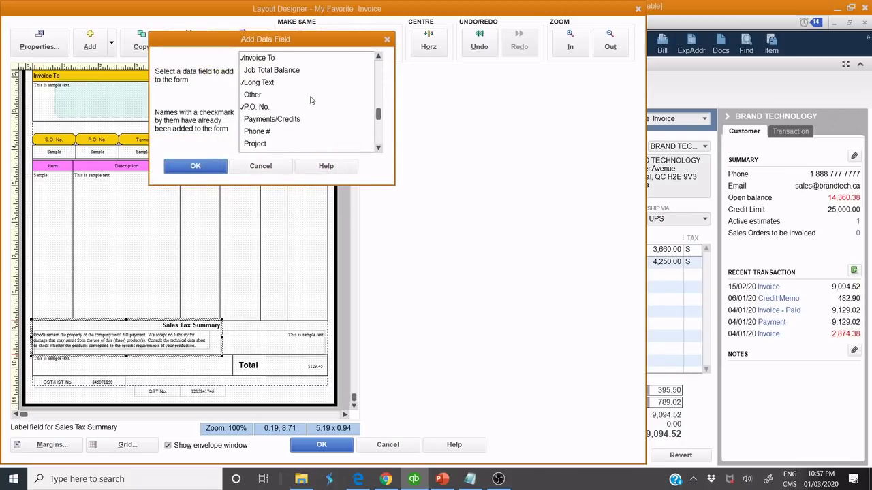
{"action": "scroll", "coordinate": [310, 101], "scroll_direction": "down", "scroll_amount": 4}
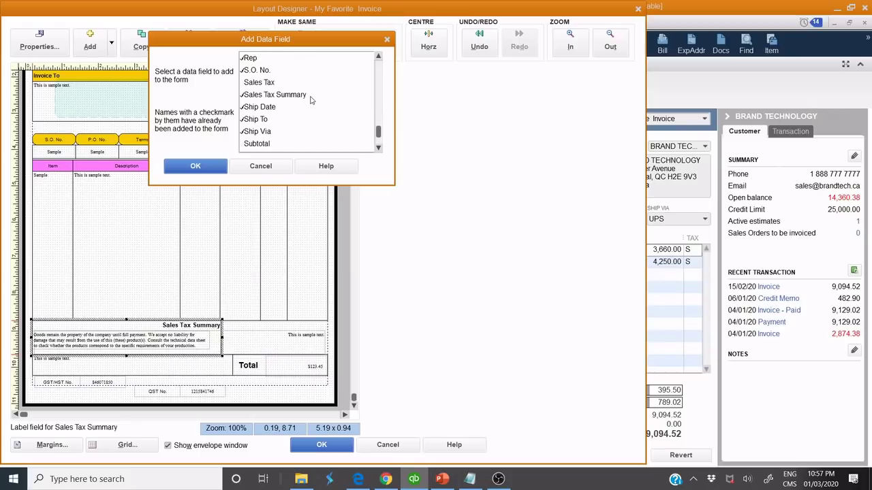
{"action": "double_click", "coordinate": [257, 107]}
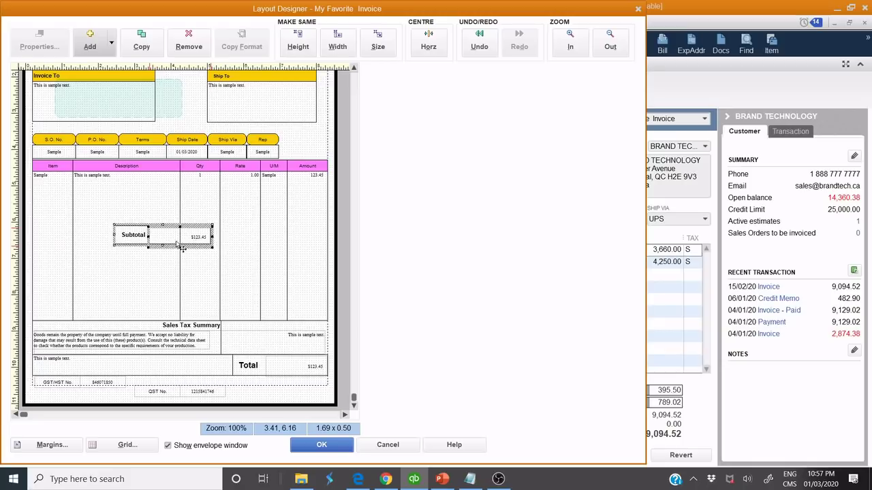
{"action": "left_click_drag", "start_coordinate": [161, 242], "coordinate": [276, 337]}
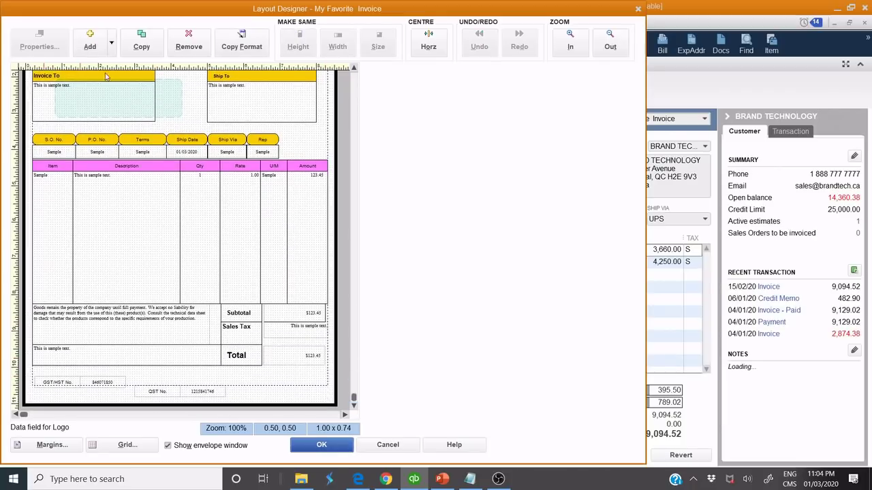
- Add the Sales Tax data field to the invoice form
{"action": "left_click", "coordinate": [94, 42]}
{"action": "left_click", "coordinate": [118, 80]}
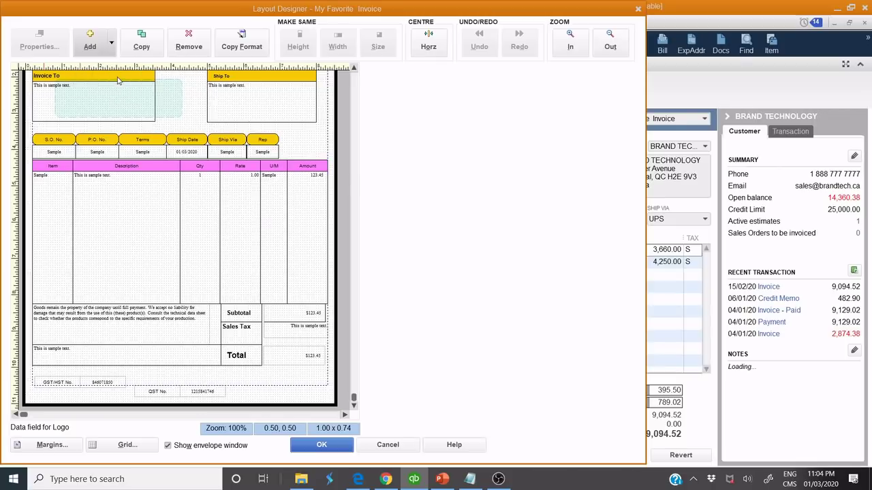
{"action": "scroll", "coordinate": [310, 114], "scroll_direction": "down", "scroll_amount": 5}
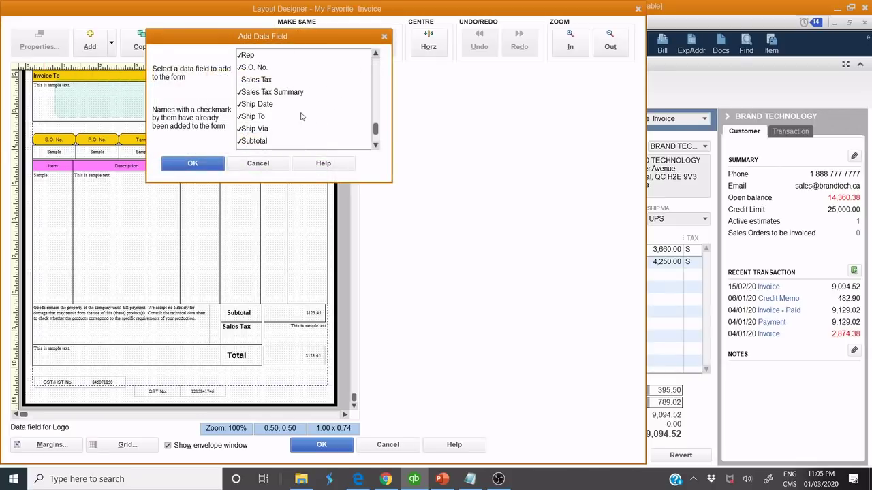
{"action": "left_click", "coordinate": [240, 93]}
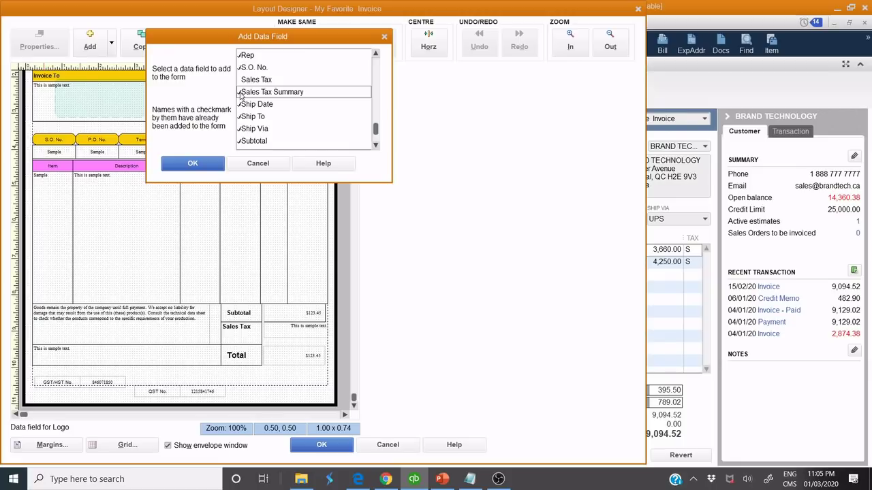
{"action": "left_click", "coordinate": [241, 81]}
{"action": "left_click", "coordinate": [193, 163]}
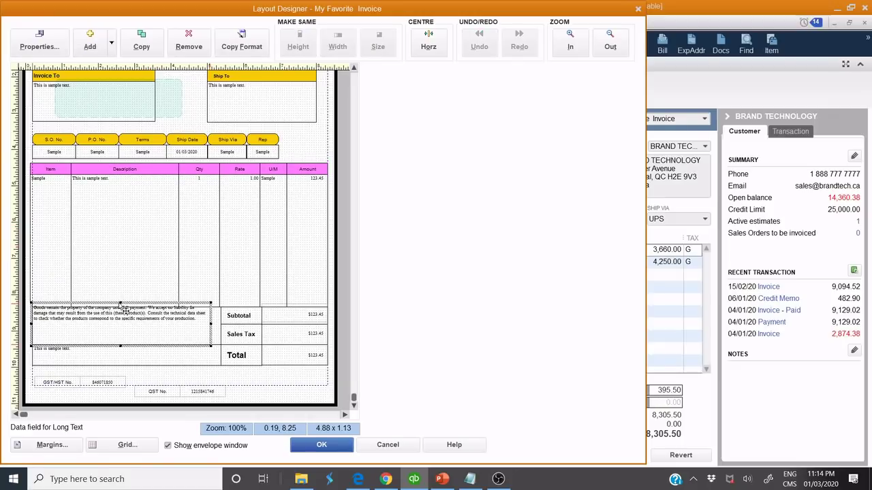
- Lower the disclaimer box's top edge to make it about 0.81 high, and pull the item table's left edge in to the page margin
{"action": "left_click_drag", "start_coordinate": [119, 303], "coordinate": [120, 314]}
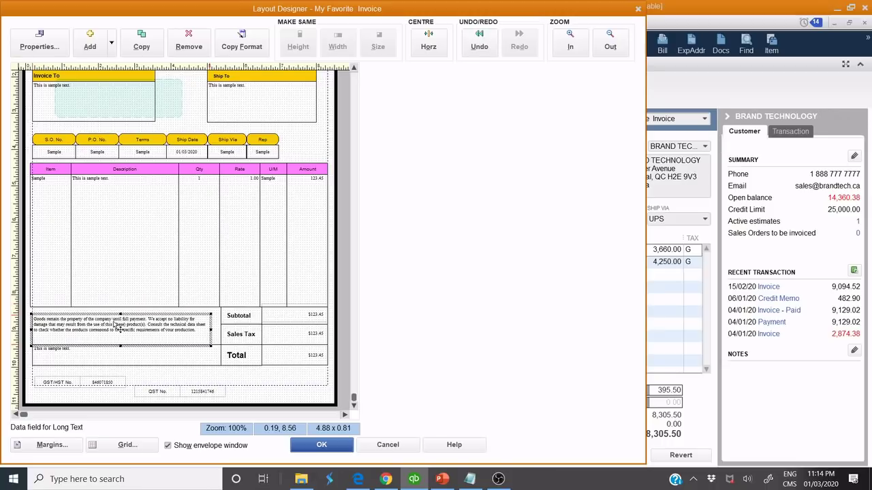
{"action": "left_click", "coordinate": [120, 286]}
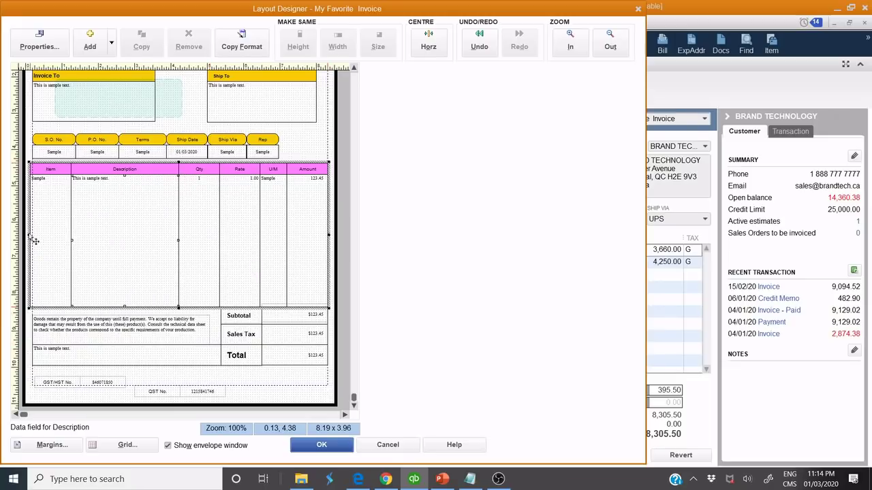
{"action": "left_click_drag", "start_coordinate": [28, 235], "coordinate": [31, 235]}
{"action": "left_click", "coordinate": [28, 354]}
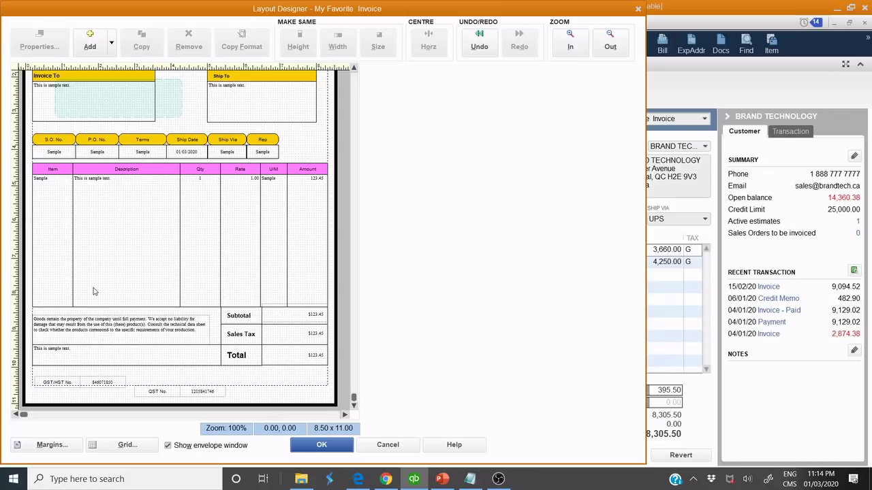
- Move the Ship To label and address box together to the right page margin, and trim the Invoice title box's right edge to match
{"action": "scroll", "coordinate": [72, 152], "scroll_direction": "up", "scroll_amount": 3}
{"action": "left_click", "coordinate": [269, 171]}
{"action": "left_click_drag", "start_coordinate": [266, 167], "coordinate": [267, 167]}
{"action": "key", "text": "Right"}
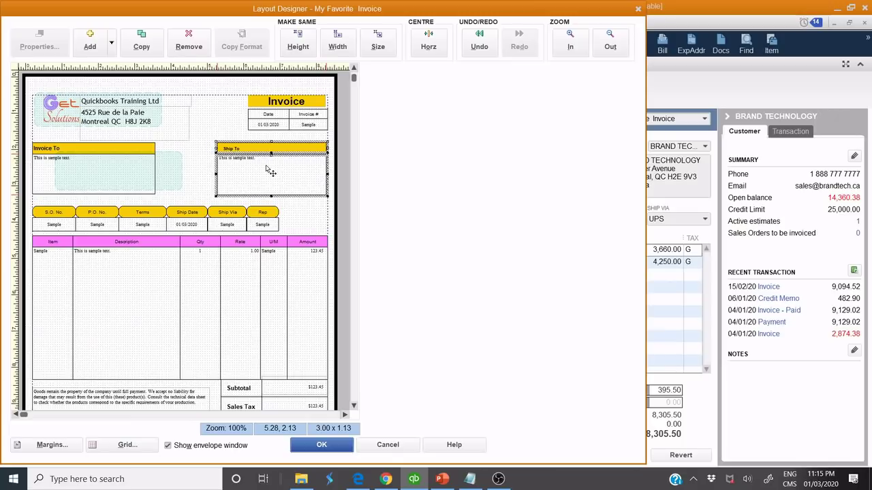
{"action": "left_click", "coordinate": [269, 101]}
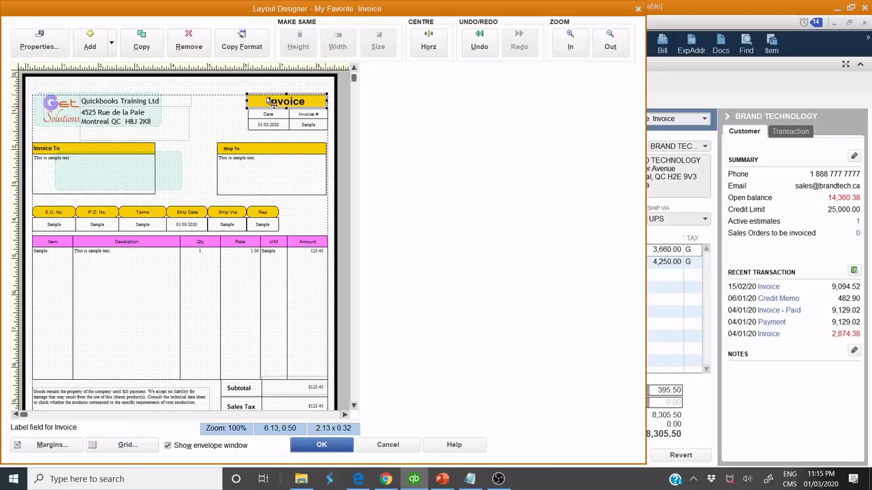
{"action": "left_click_drag", "start_coordinate": [327, 99], "coordinate": [326, 100]}
{"action": "left_click", "coordinate": [231, 111]}
- Accept the adjusted layout and check the whole invoice in the print preview
{"action": "scroll", "coordinate": [114, 391], "scroll_direction": "down", "scroll_amount": 3}
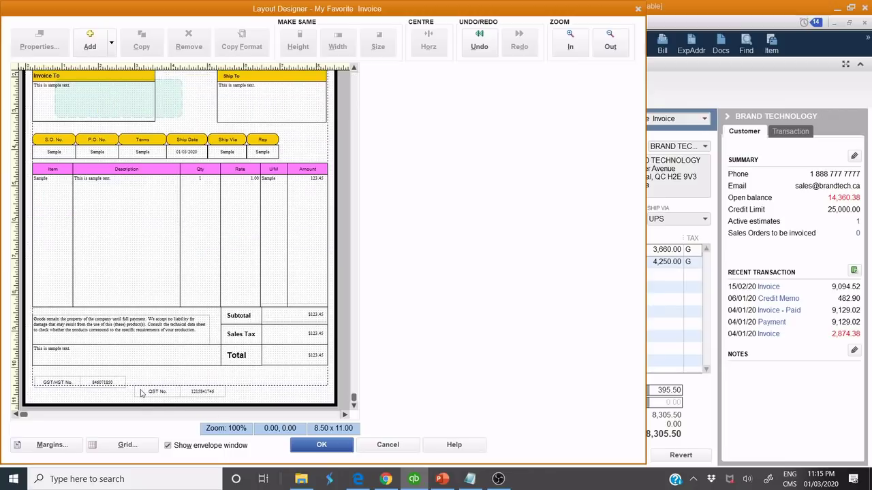
{"action": "left_click", "coordinate": [320, 446]}
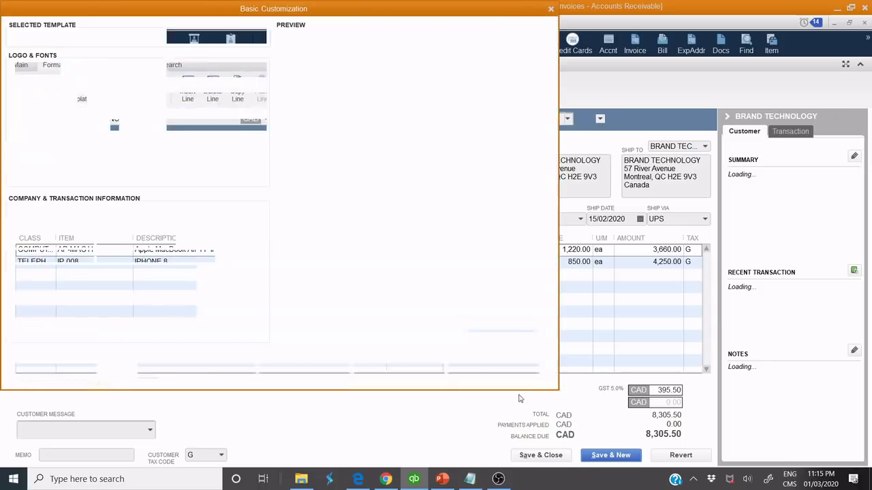
{"action": "left_click", "coordinate": [497, 325]}
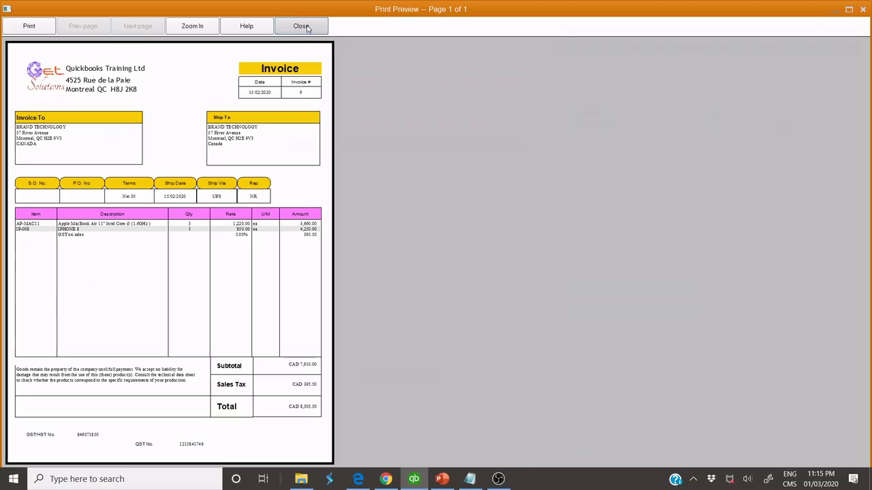
{"action": "left_click", "coordinate": [302, 27]}
- Reopen the layout designer and move the GST/HST No. label and its number up together, directly beneath the Customer Message box
{"action": "left_click", "coordinate": [304, 371]}
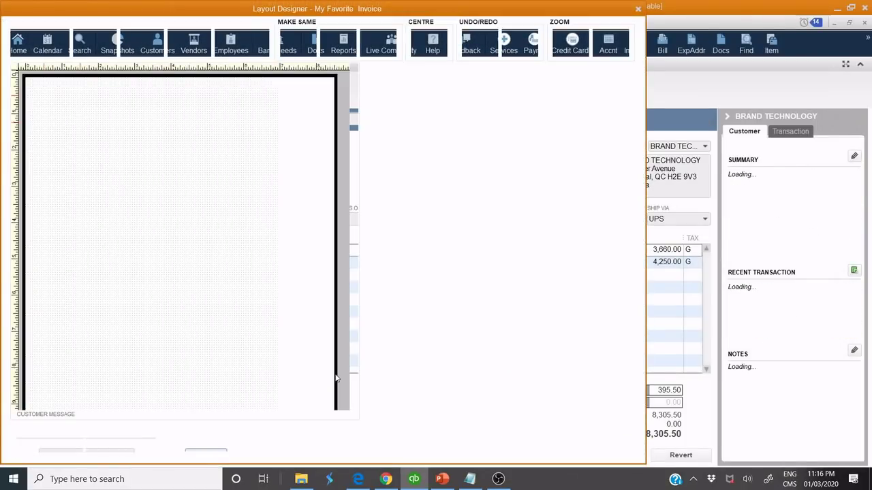
{"action": "left_click", "coordinate": [353, 408]}
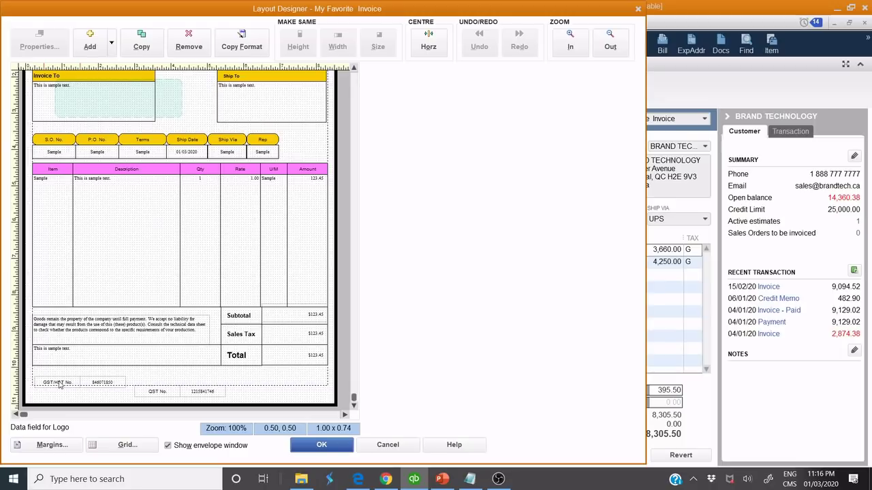
{"action": "left_click", "coordinate": [70, 385]}
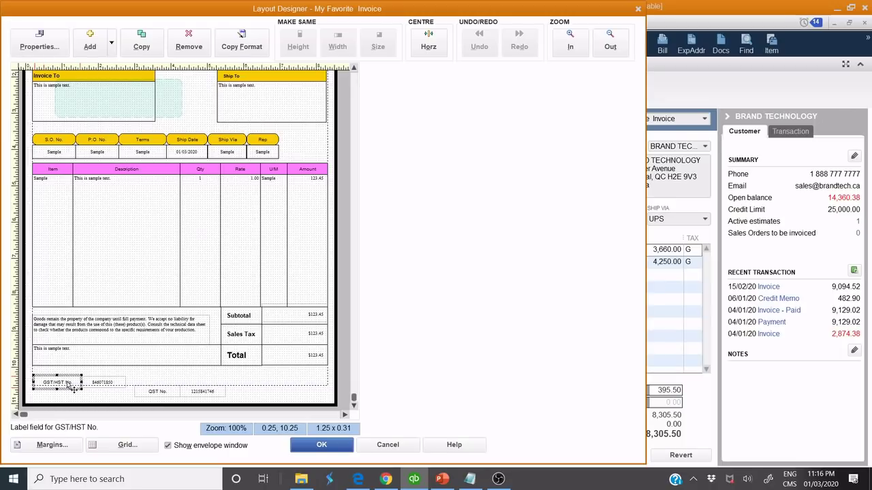
{"action": "left_click", "coordinate": [93, 386], "text": "shift"}
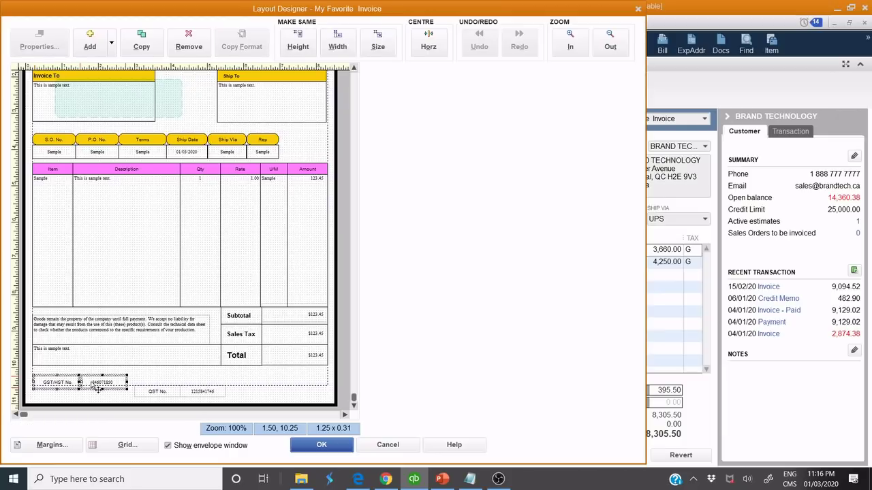
{"action": "left_click_drag", "start_coordinate": [92, 385], "coordinate": [93, 375]}
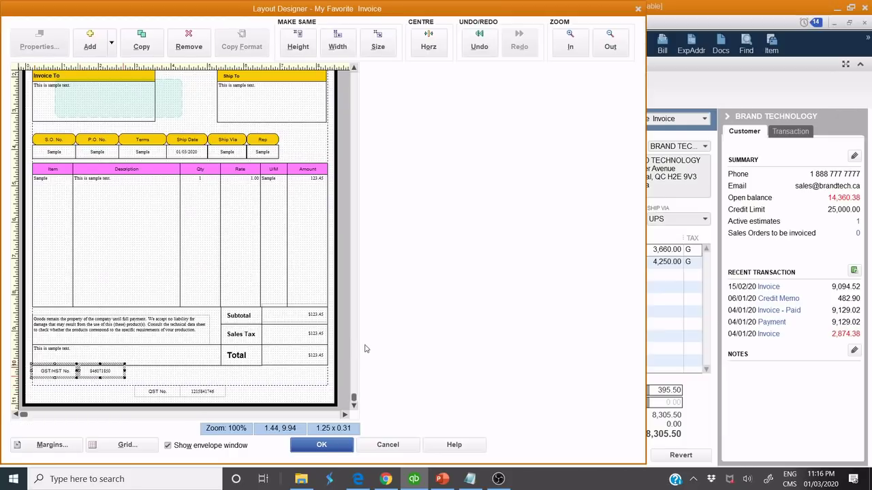
{"action": "key", "text": "Down"}
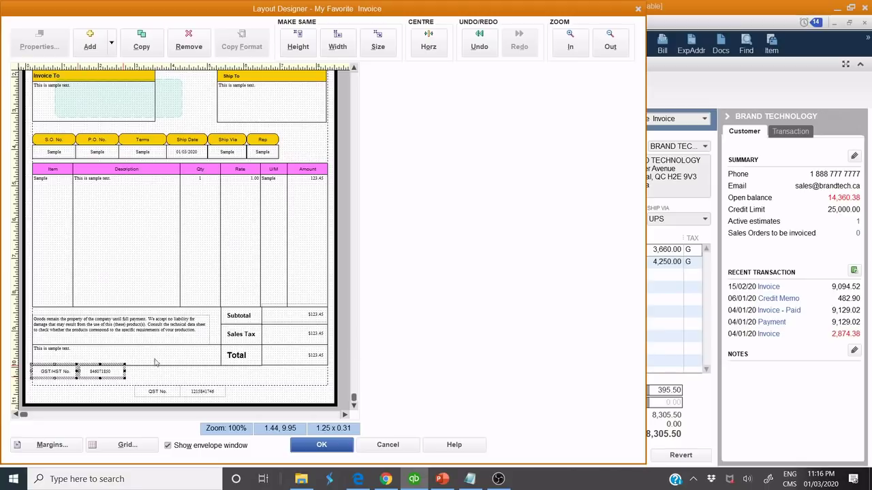
{"action": "left_click", "coordinate": [113, 398]}
- Move the QST No. label and its number together to sit directly under the GST/HST No. fields
{"action": "left_click", "coordinate": [157, 393]}
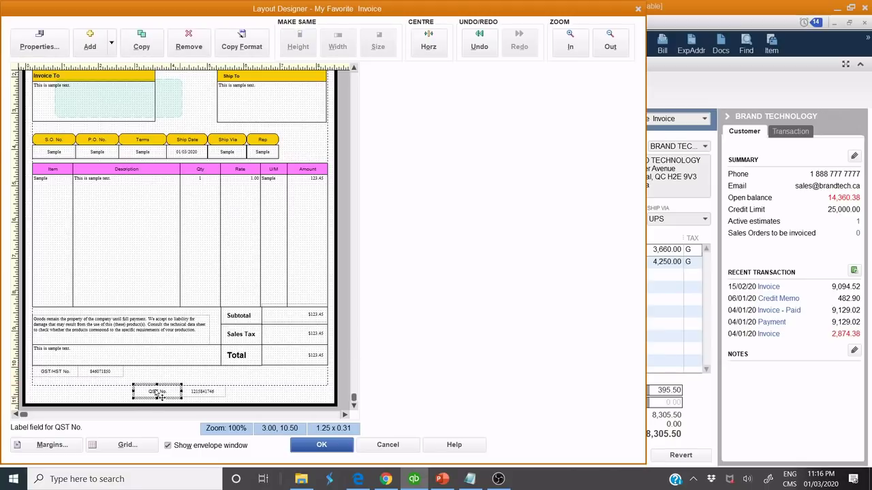
{"action": "left_click", "coordinate": [205, 393], "text": "shift"}
{"action": "left_click_drag", "start_coordinate": [205, 395], "coordinate": [105, 384]}
{"action": "left_click", "coordinate": [145, 376]}
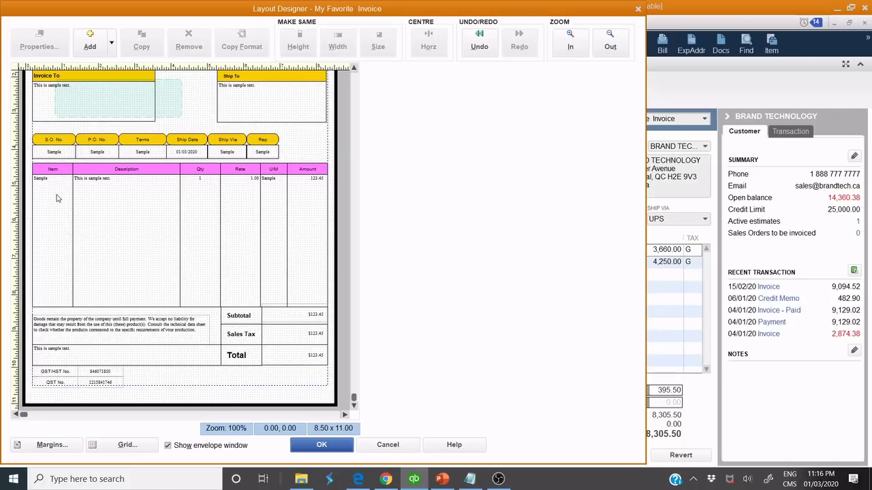
- Add the Web Site data field and place its label and address beside the GST/HST and QST number fields
{"action": "left_click", "coordinate": [102, 46]}
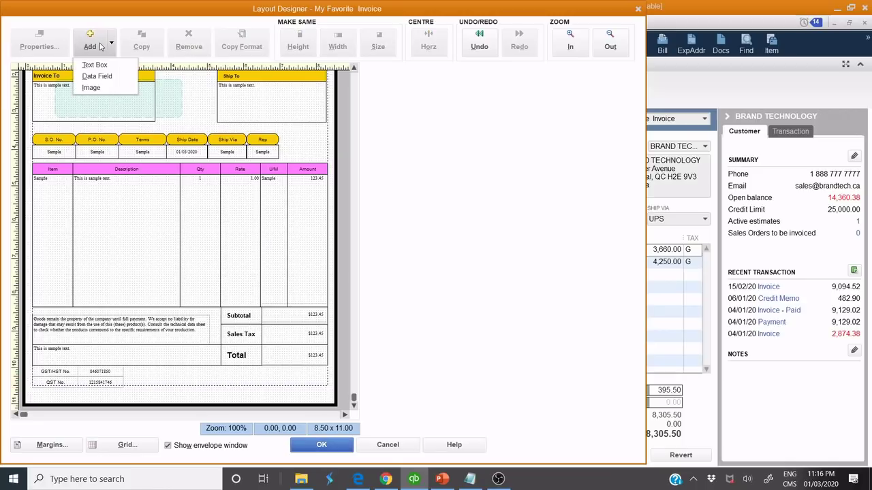
{"action": "left_click", "coordinate": [107, 81]}
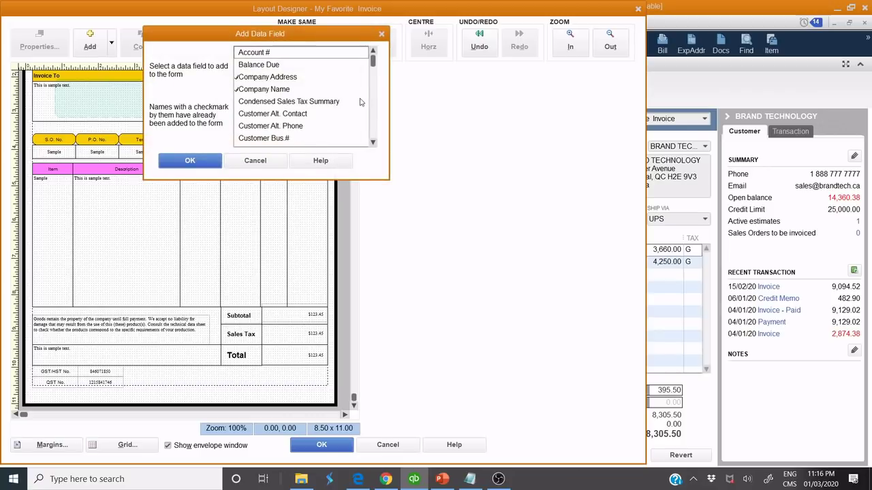
{"action": "left_click", "coordinate": [374, 143]}
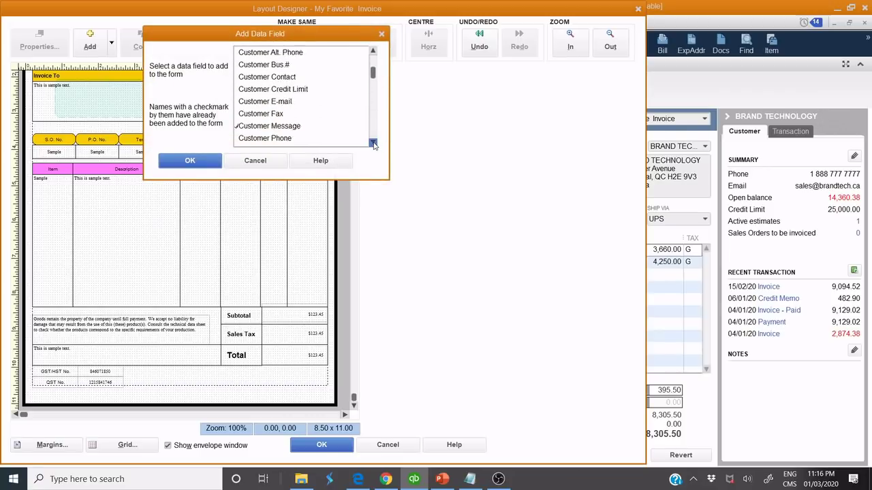
{"action": "scroll", "coordinate": [374, 143], "scroll_direction": "down", "scroll_amount": 8}
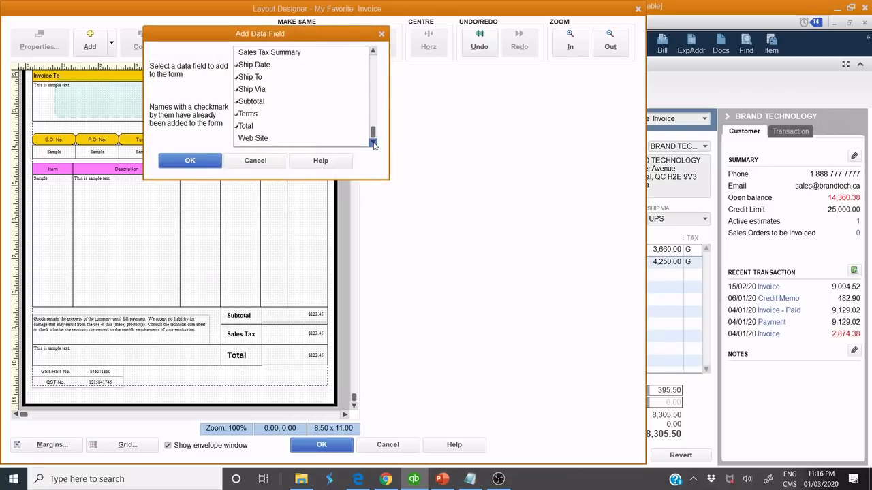
{"action": "double_click", "coordinate": [248, 138]}
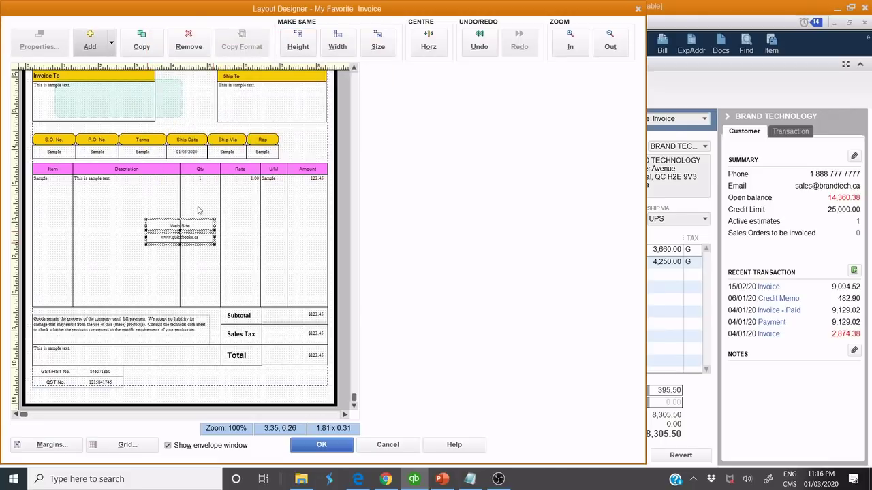
{"action": "left_click_drag", "start_coordinate": [196, 249], "coordinate": [173, 373]}
{"action": "left_click", "coordinate": [211, 373]}
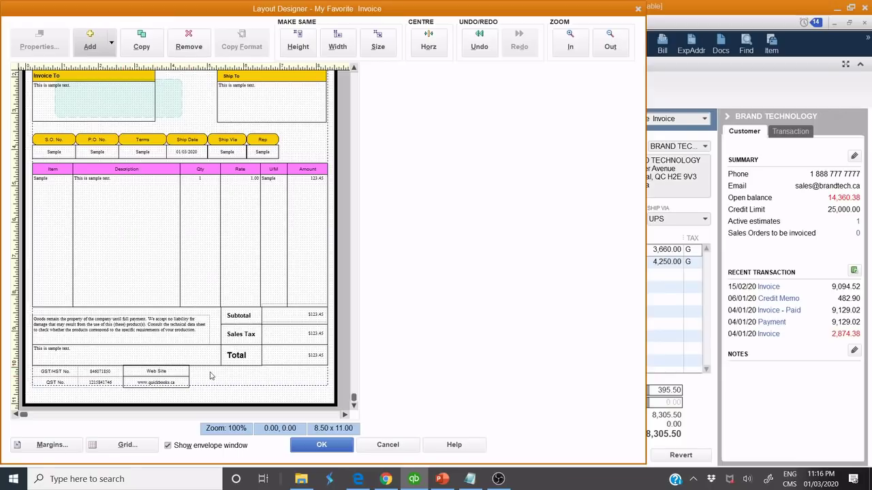
- Nudge the Web Site label and address down slightly together, away from the Customer Message box
{"action": "left_click", "coordinate": [172, 370]}
{"action": "left_click", "coordinate": [162, 383], "text": "shift"}
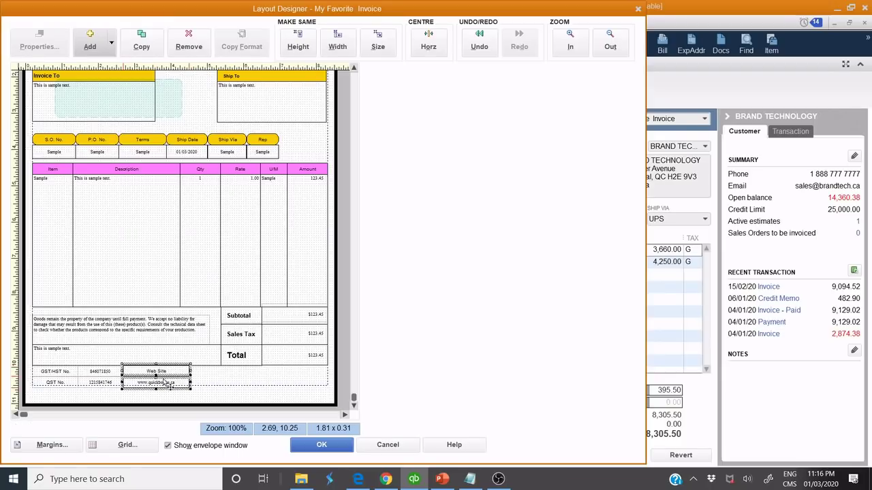
{"action": "key", "text": "Down"}
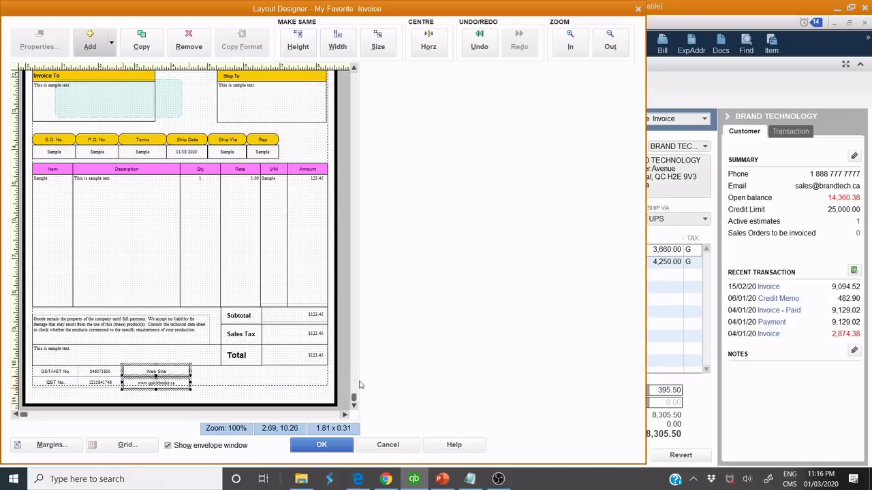
- Save the layout changes and check the invoice in a print preview
{"action": "left_click", "coordinate": [229, 382]}
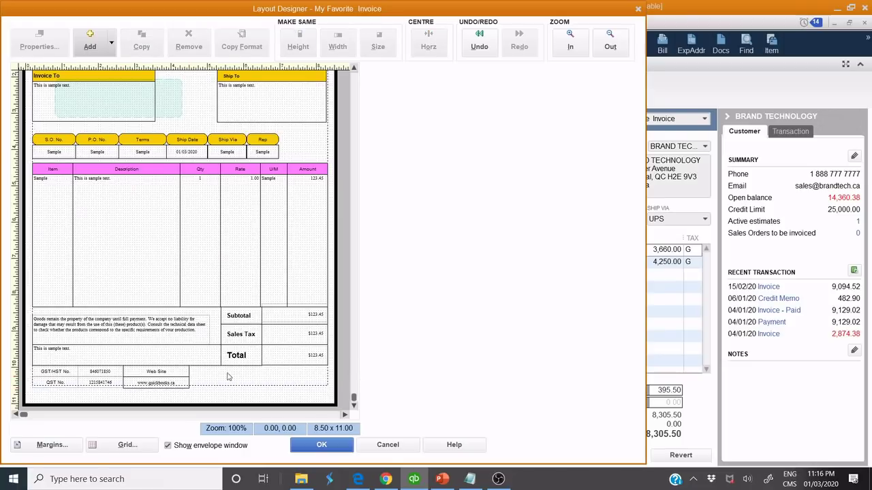
{"action": "left_click", "coordinate": [310, 451]}
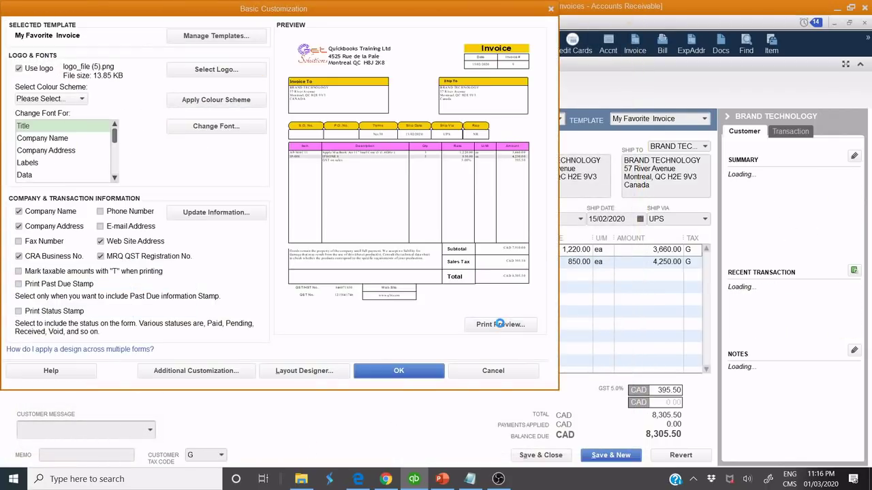
{"action": "left_click", "coordinate": [500, 325]}
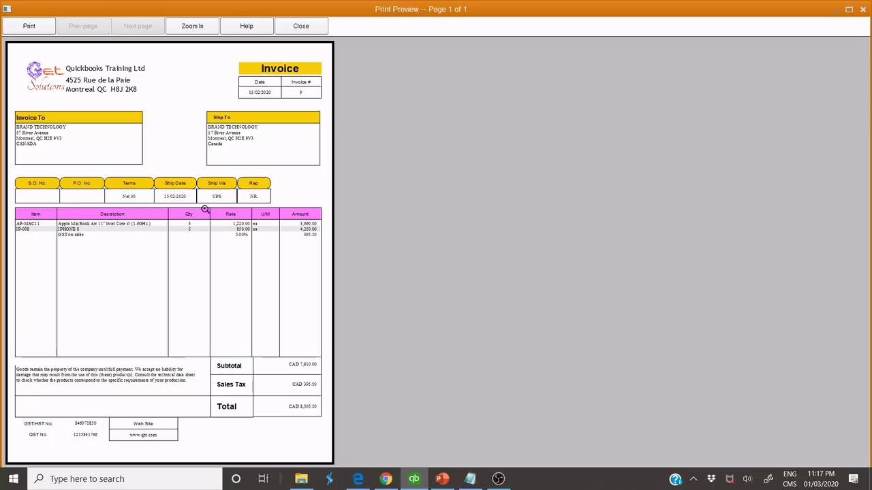
{"action": "left_click", "coordinate": [307, 30]}
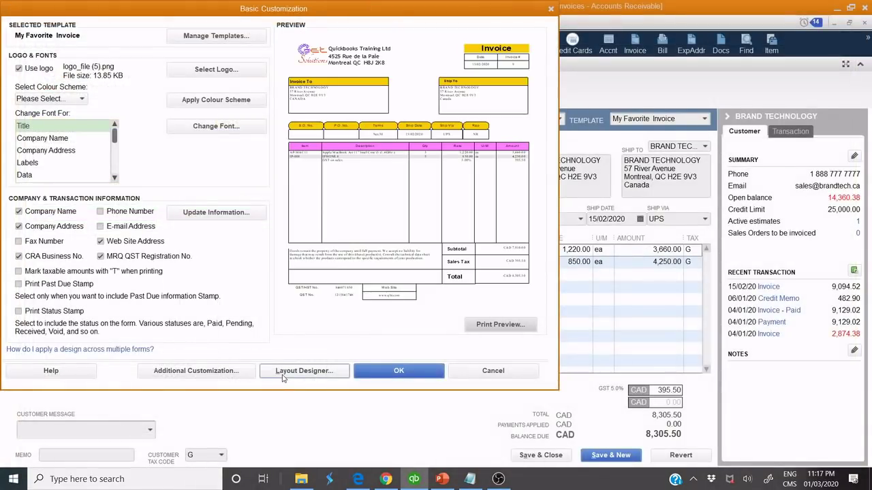
- Reopen the layout designer and give the GST/HST No. label left, bottom and right borders
{"action": "left_click", "coordinate": [283, 375]}
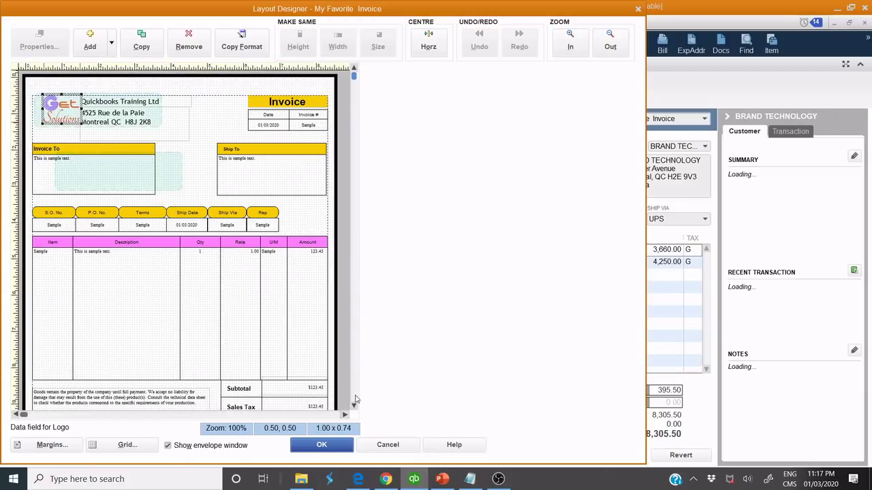
{"action": "scroll", "coordinate": [354, 395], "scroll_direction": "down", "scroll_amount": 3}
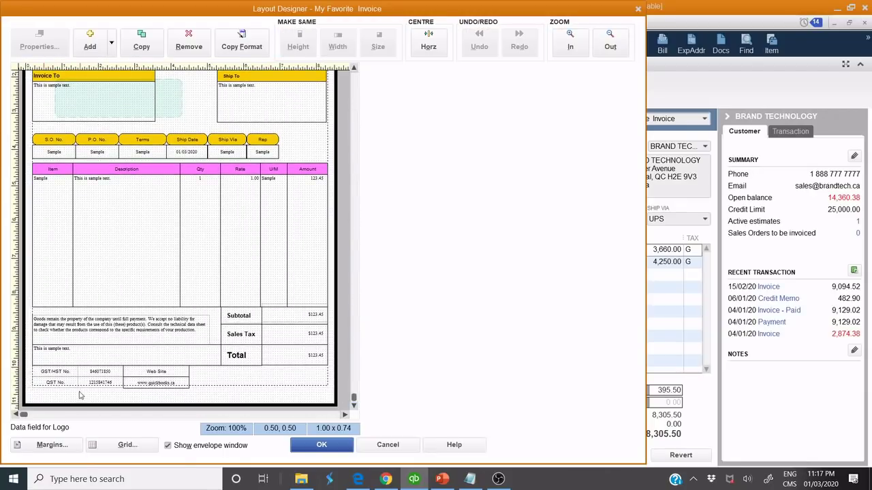
{"action": "left_click", "coordinate": [66, 377]}
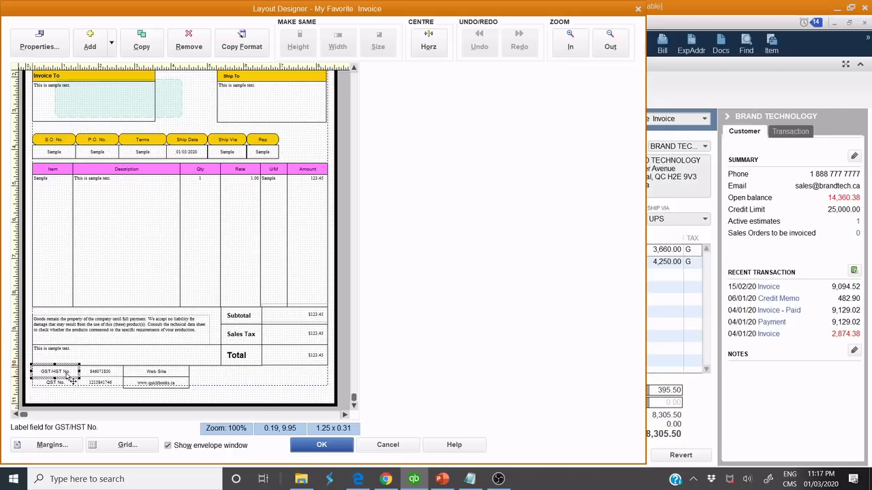
{"action": "double_click", "coordinate": [71, 379]}
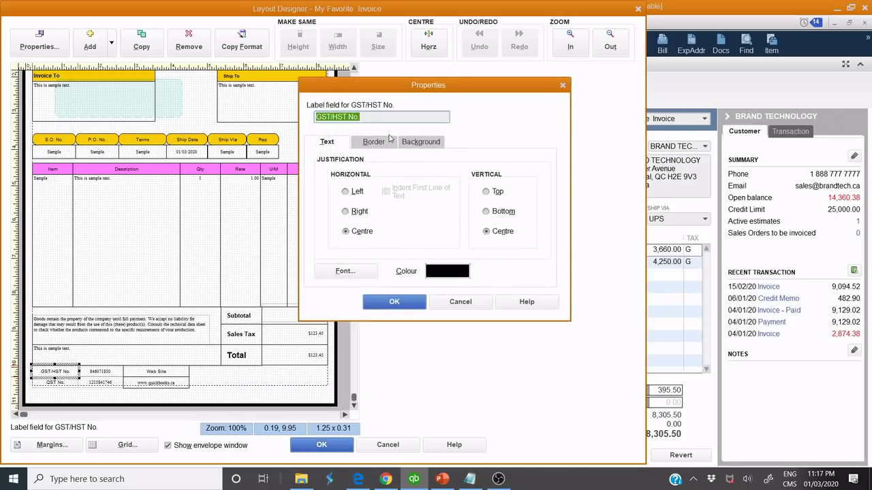
{"action": "left_click", "coordinate": [385, 141]}
{"action": "left_click", "coordinate": [326, 179]}
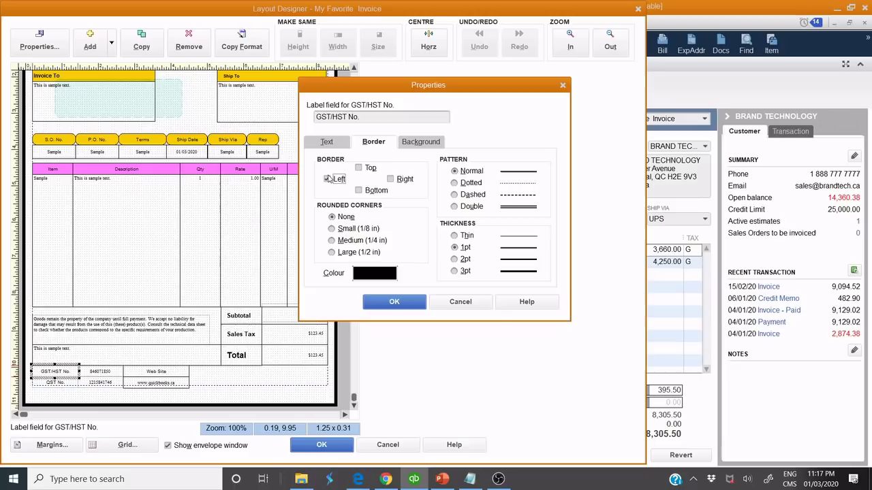
{"action": "left_click", "coordinate": [359, 191]}
{"action": "left_click", "coordinate": [392, 179]}
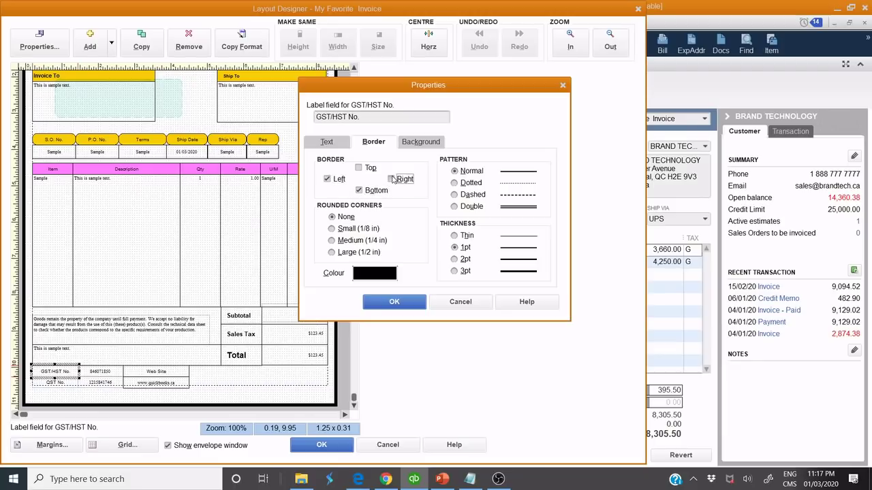
{"action": "left_click", "coordinate": [376, 304]}
- Add a bottom border to the GST/HST number data field
{"action": "double_click", "coordinate": [107, 376]}
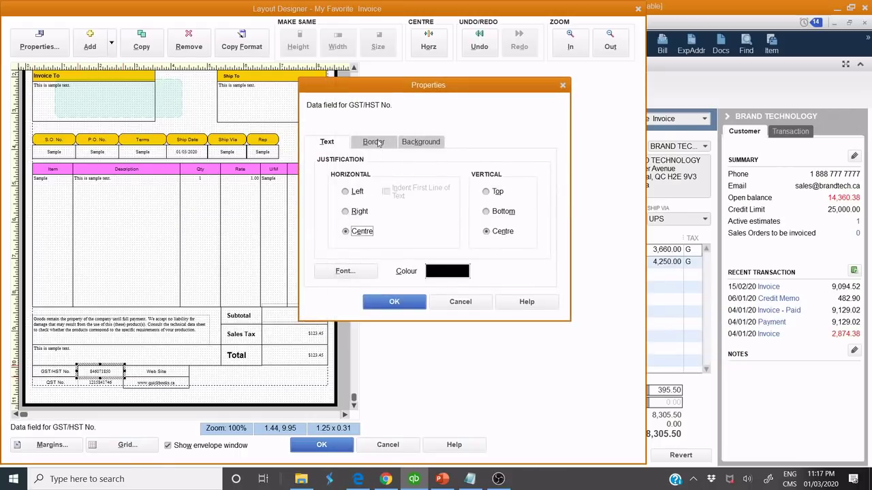
{"action": "left_click", "coordinate": [378, 145]}
{"action": "left_click", "coordinate": [358, 191]}
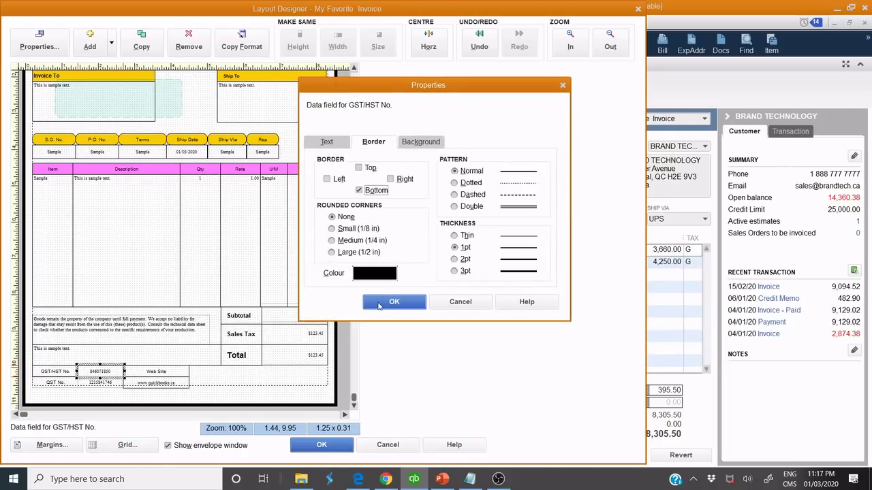
{"action": "left_click", "coordinate": [394, 302]}
- Give the QST No. label left, bottom and right borders
{"action": "double_click", "coordinate": [59, 383]}
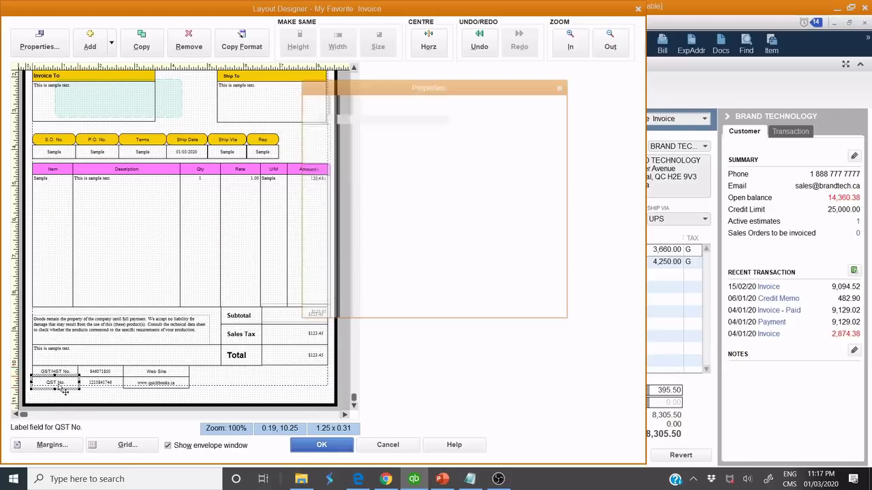
{"action": "left_click", "coordinate": [374, 142]}
{"action": "left_click", "coordinate": [327, 179]}
{"action": "left_click", "coordinate": [359, 191]}
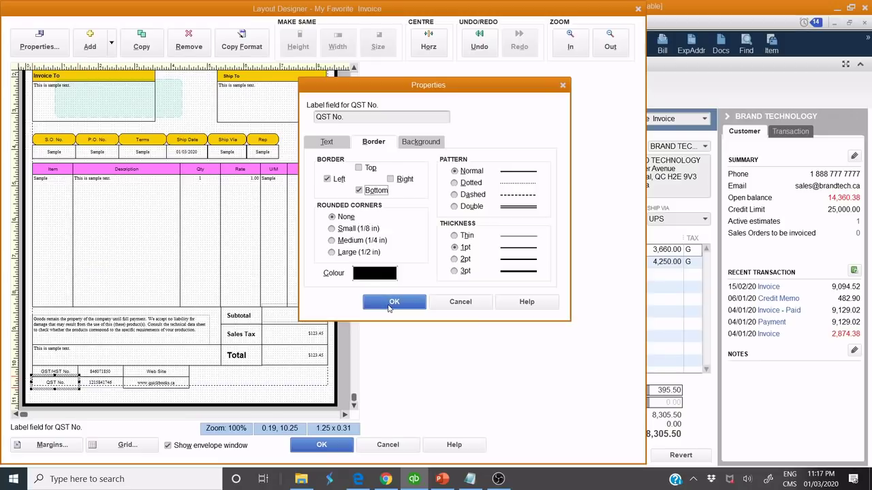
{"action": "left_click", "coordinate": [394, 180]}
{"action": "left_click", "coordinate": [383, 303]}
- Add a right border to the QST number data field
{"action": "double_click", "coordinate": [101, 383]}
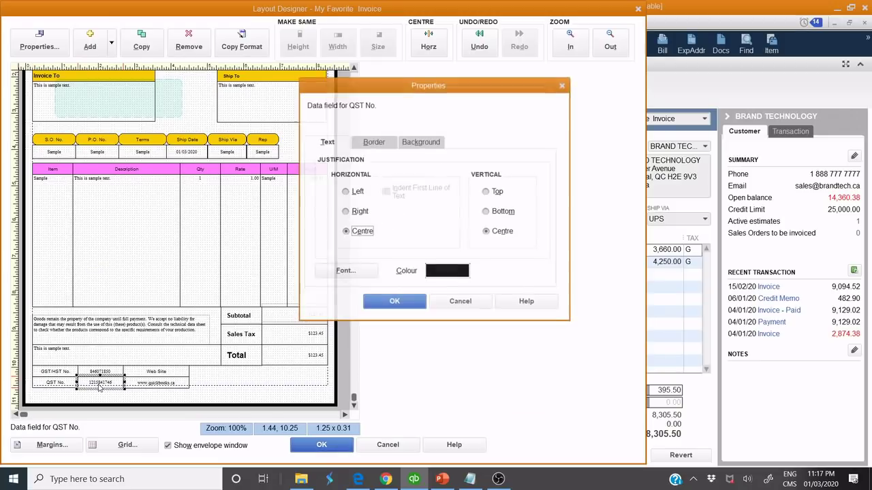
{"action": "left_click", "coordinate": [375, 142]}
{"action": "left_click", "coordinate": [393, 180]}
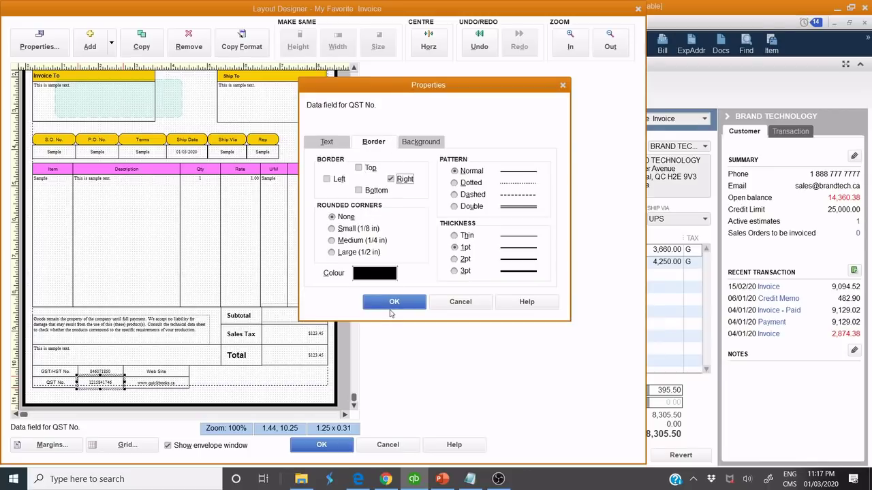
{"action": "left_click", "coordinate": [393, 302]}
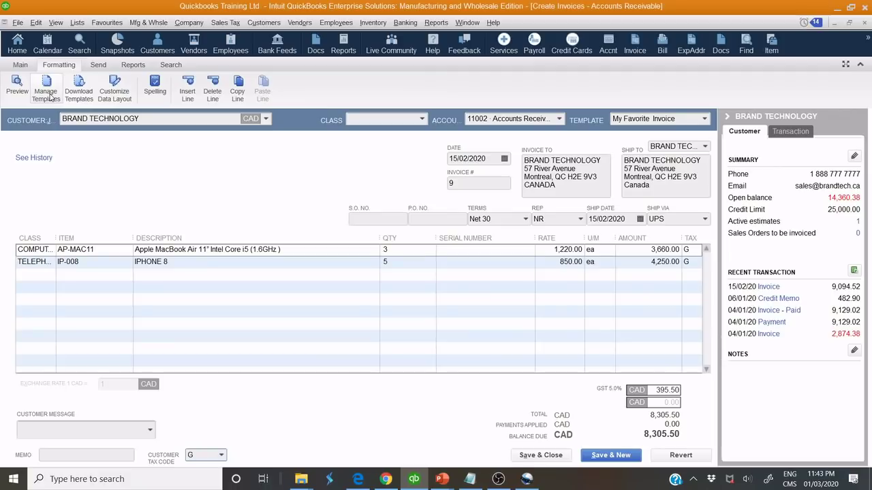
- Open the My Favorite Invoice template in the layout designer again and fill the Subtotal label's background with light pink
{"action": "left_click", "coordinate": [50, 98]}
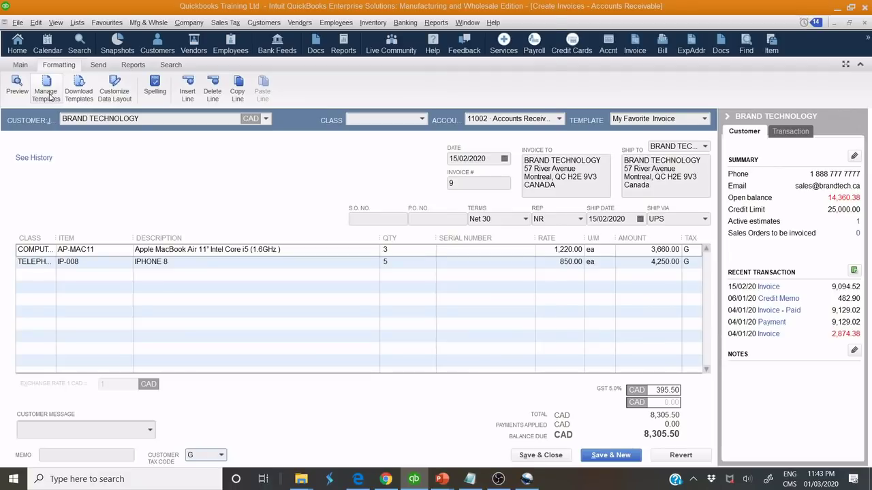
{"action": "left_click", "coordinate": [380, 354]}
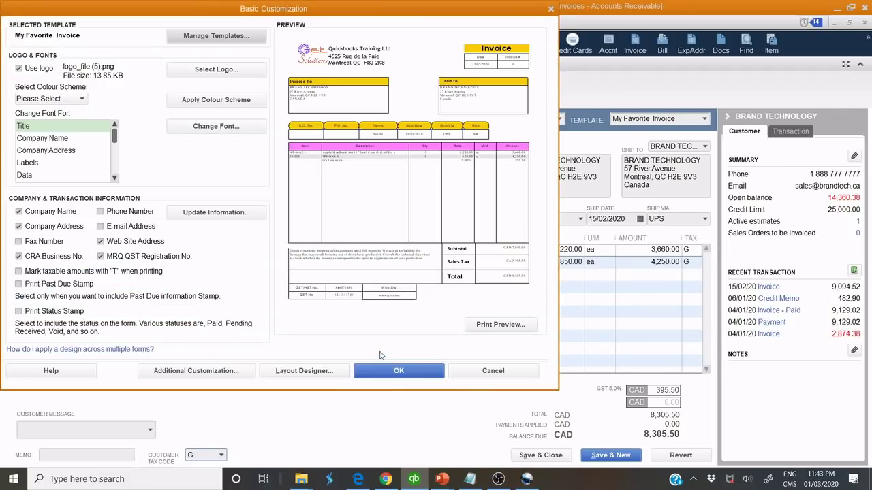
{"action": "left_click", "coordinate": [303, 371]}
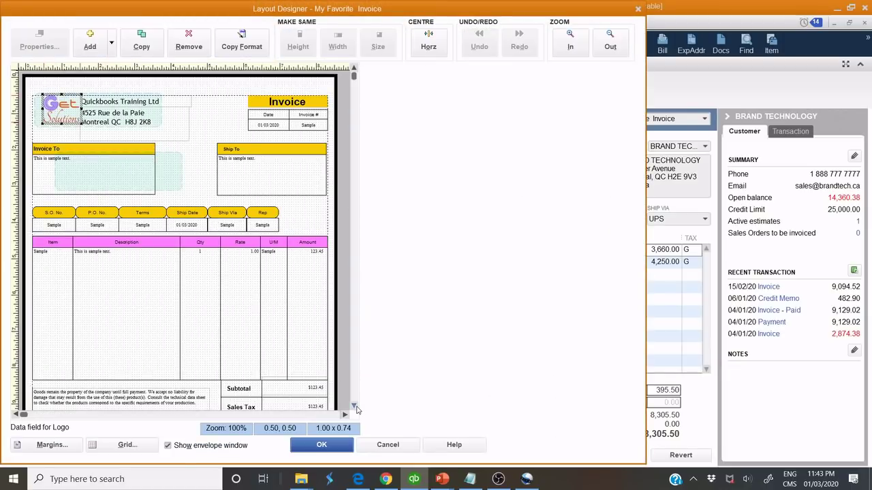
{"action": "scroll", "coordinate": [356, 409], "scroll_direction": "down", "scroll_amount": 5}
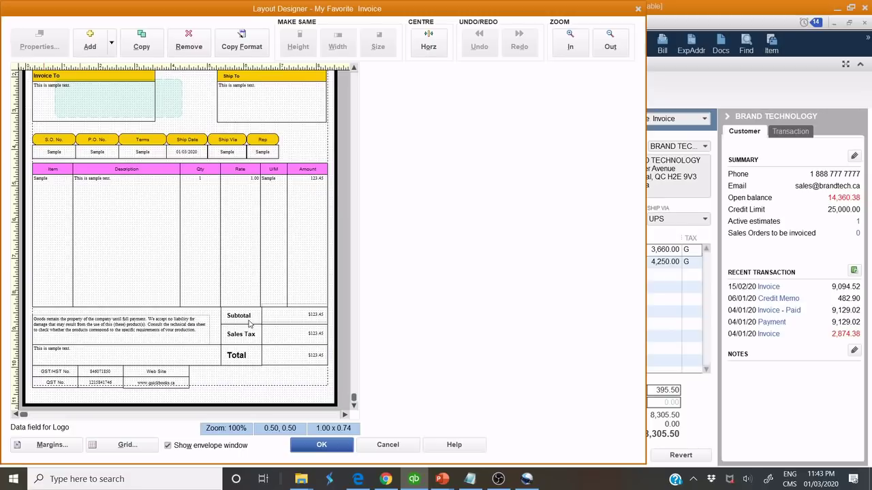
{"action": "double_click", "coordinate": [249, 325]}
{"action": "left_click", "coordinate": [416, 143]}
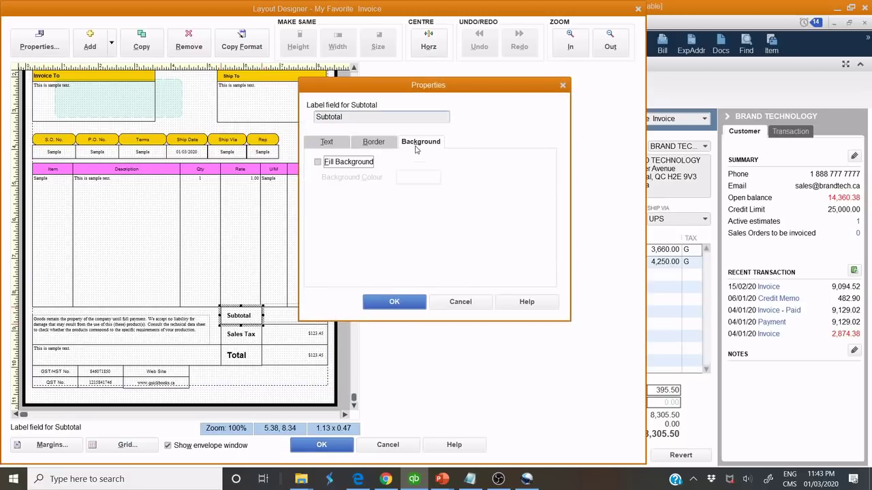
{"action": "left_click", "coordinate": [354, 161]}
{"action": "left_click", "coordinate": [407, 175]}
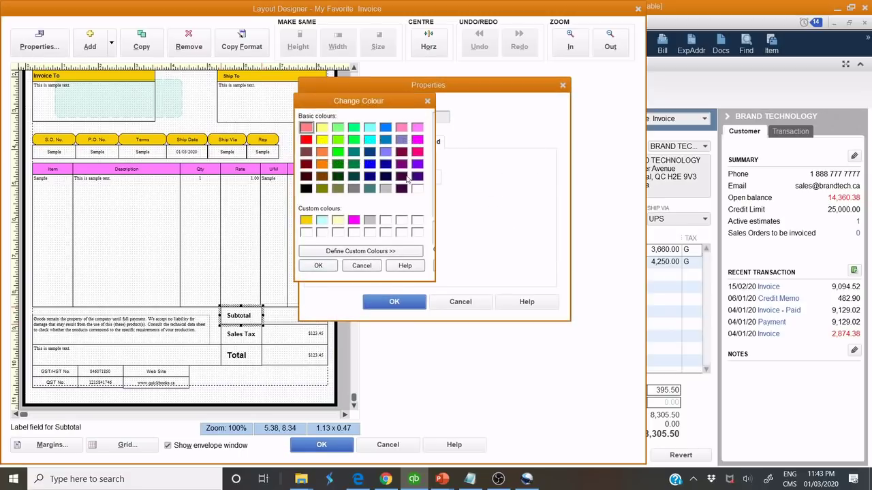
{"action": "left_click", "coordinate": [417, 127]}
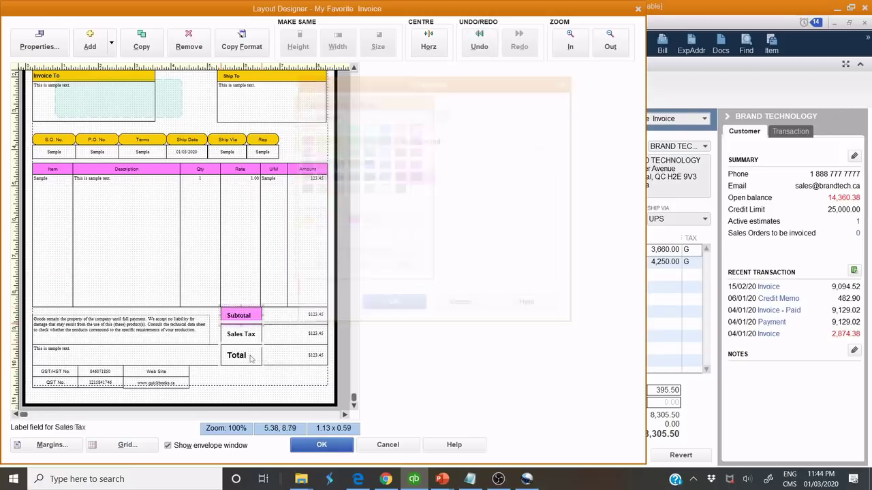
- Fill the Total label's background with the same light pink as the Subtotal label
{"action": "double_click", "coordinate": [250, 356]}
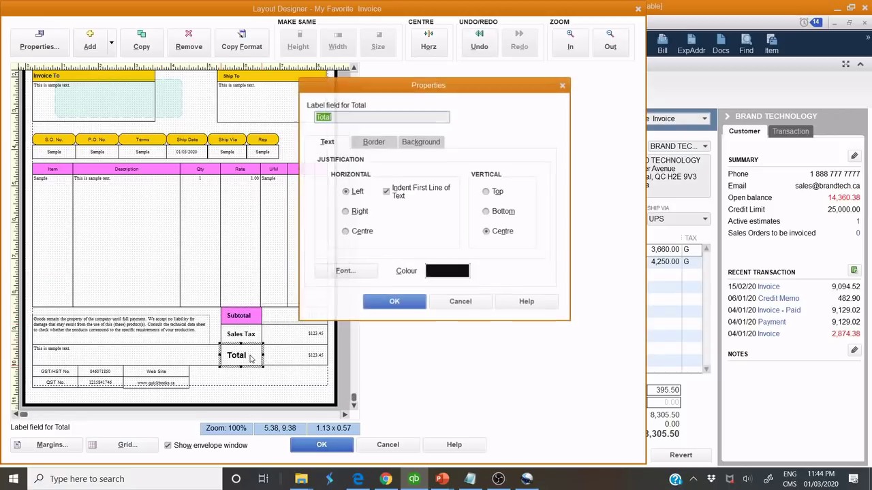
{"action": "left_click", "coordinate": [421, 142]}
{"action": "left_click", "coordinate": [361, 164]}
{"action": "left_click", "coordinate": [417, 177]}
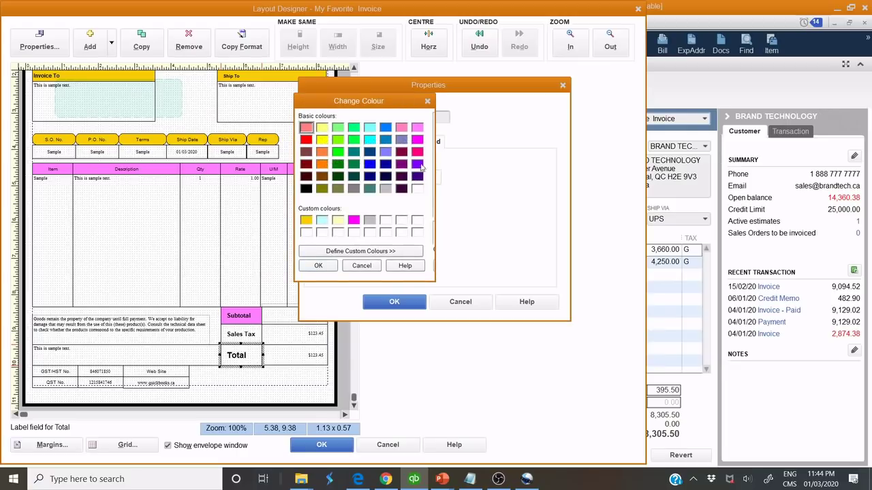
{"action": "left_click", "coordinate": [417, 128]}
{"action": "left_click", "coordinate": [318, 265]}
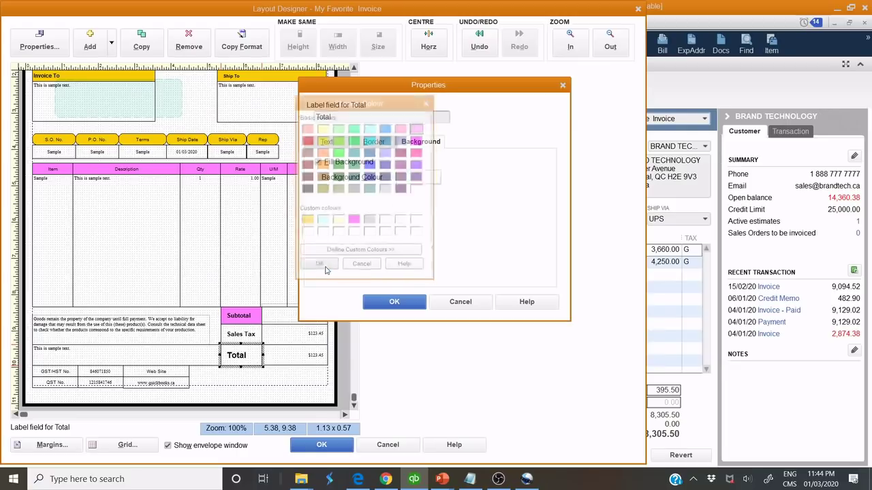
{"action": "left_click", "coordinate": [395, 304]}
{"action": "left_click", "coordinate": [297, 395]}
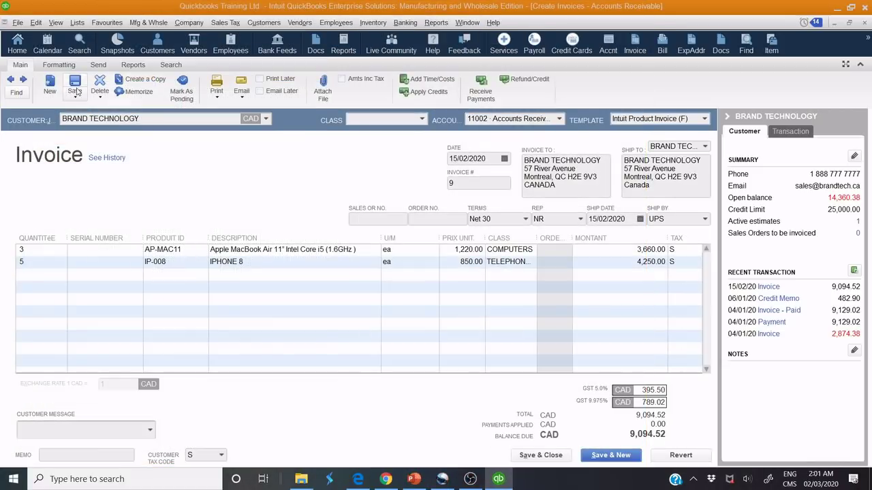
- Preview the invoice with the Intuit Product Invoice (F) template, and close the preview
{"action": "left_click", "coordinate": [59, 64]}
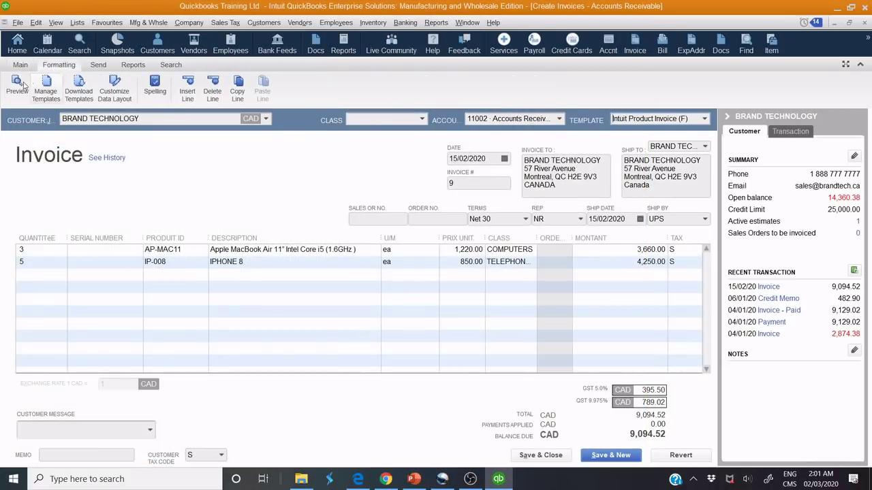
{"action": "left_click", "coordinate": [20, 85]}
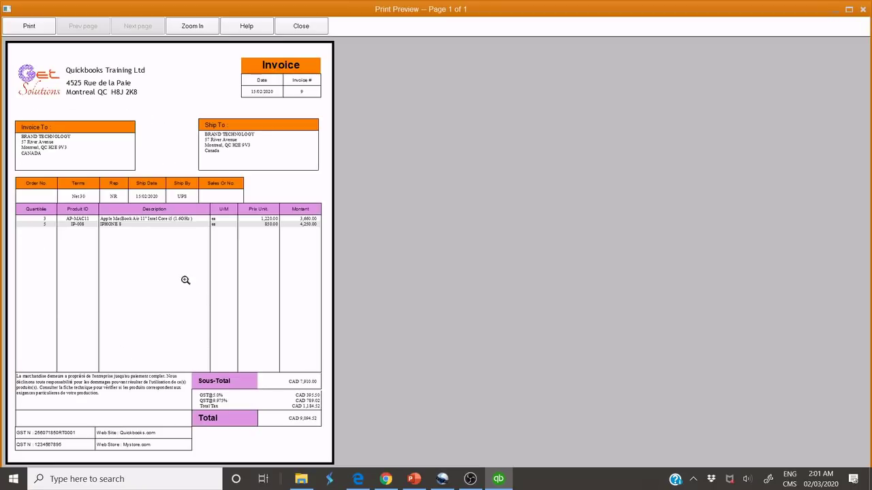
{"action": "left_click", "coordinate": [303, 26]}
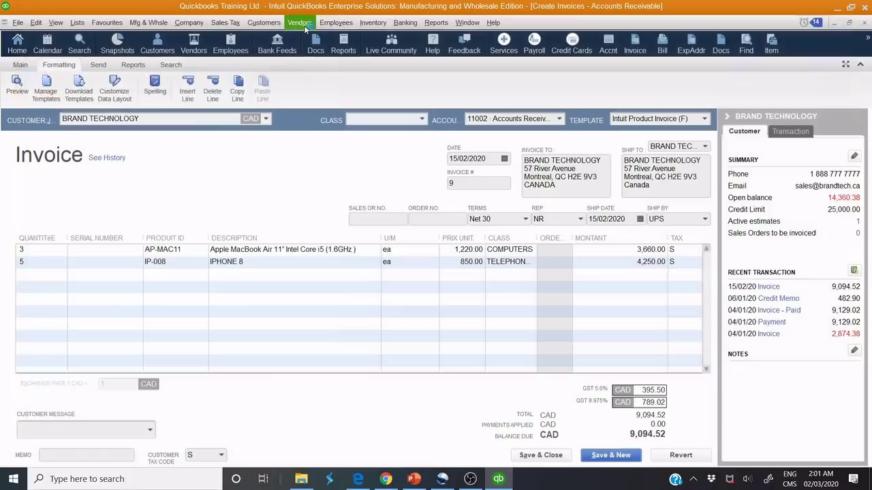
- Switch the invoice to the My Favorite Invoice template and inspect its print preview enlarged
{"action": "left_click", "coordinate": [705, 119]}
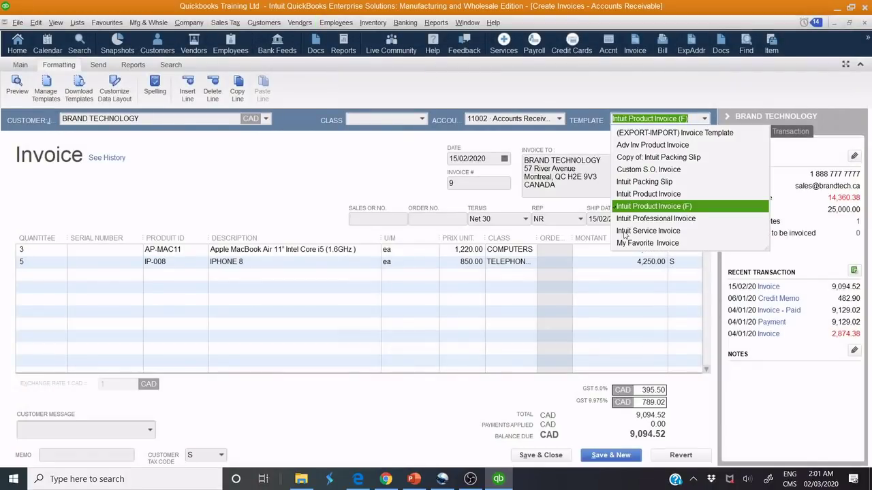
{"action": "left_click", "coordinate": [636, 243]}
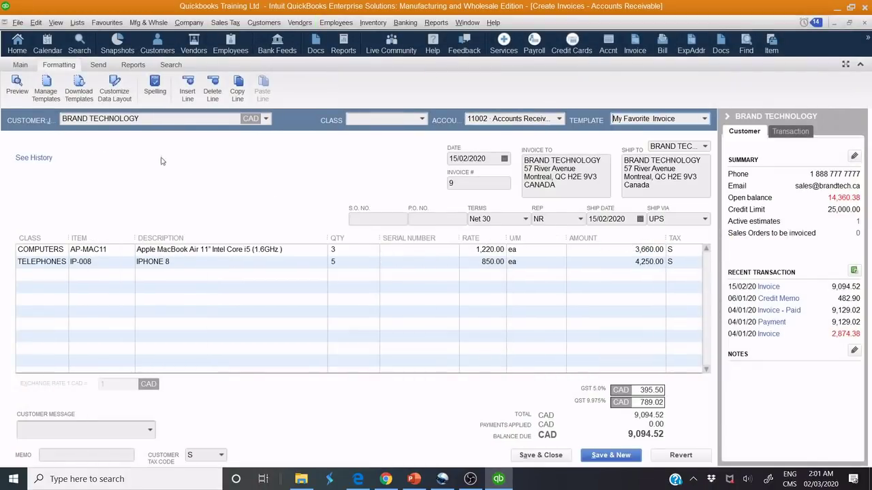
{"action": "left_click", "coordinate": [17, 86]}
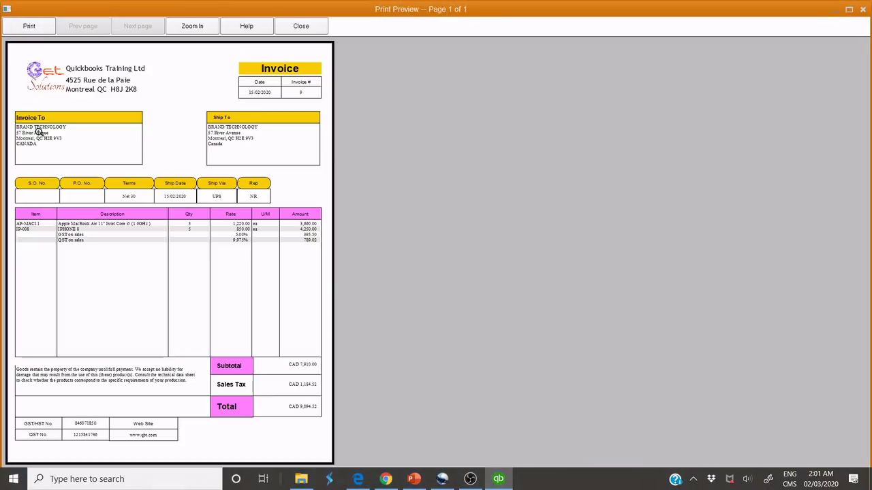
{"action": "left_click", "coordinate": [216, 339]}
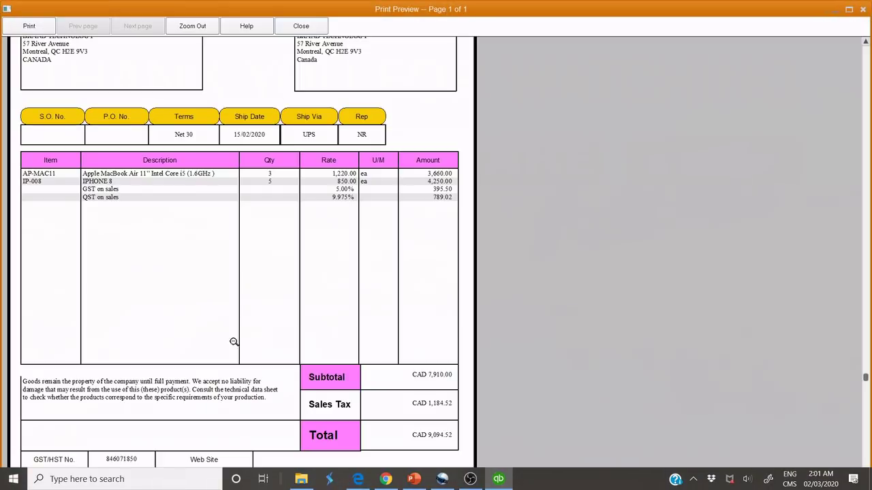